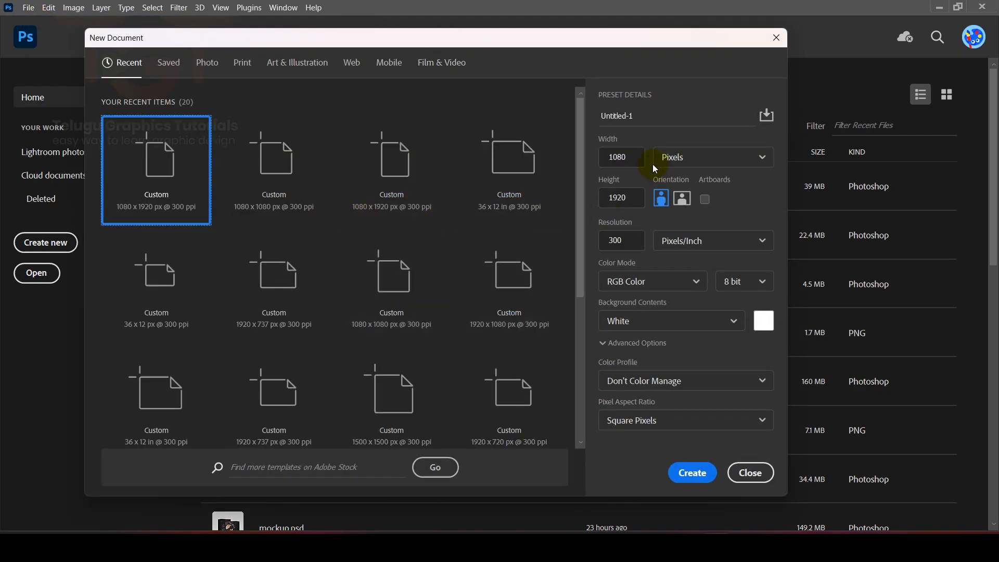
# Step: Create a portrait document 1080 x 1920 pixels at 300 pixels/inch in RGB Color with a white background
pyautogui.click(673, 157)
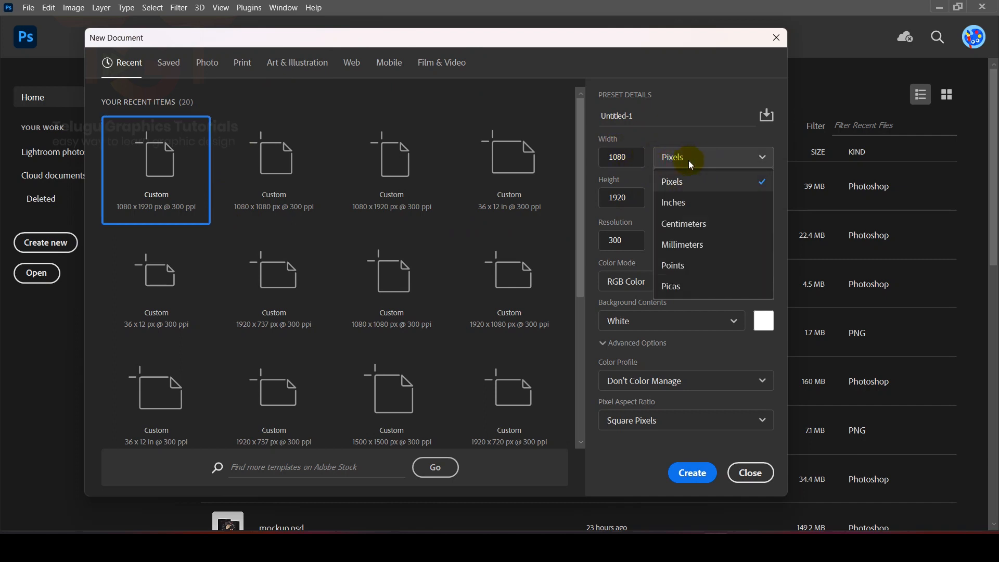
pyautogui.click(679, 183)
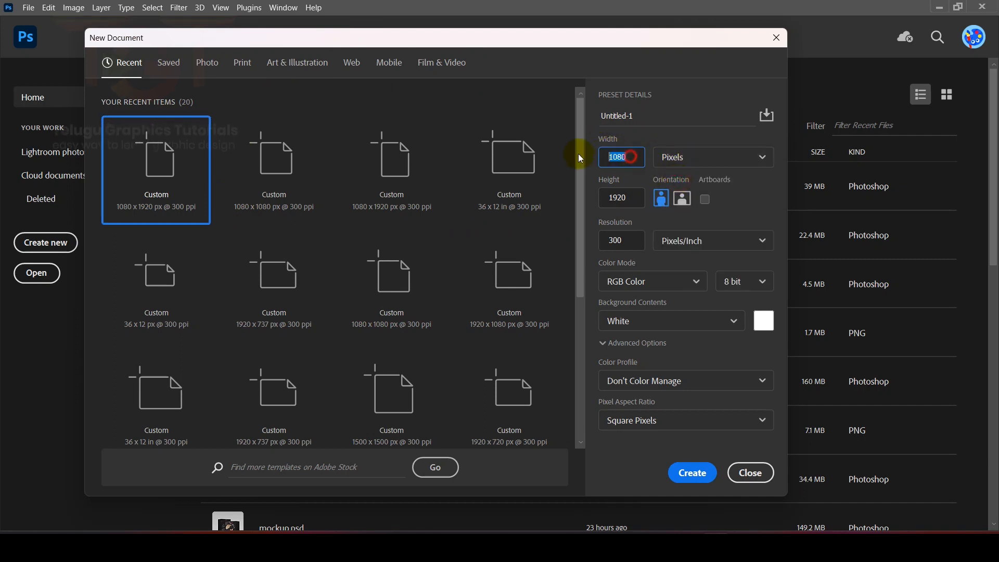
pyautogui.doubleClick(625, 192)
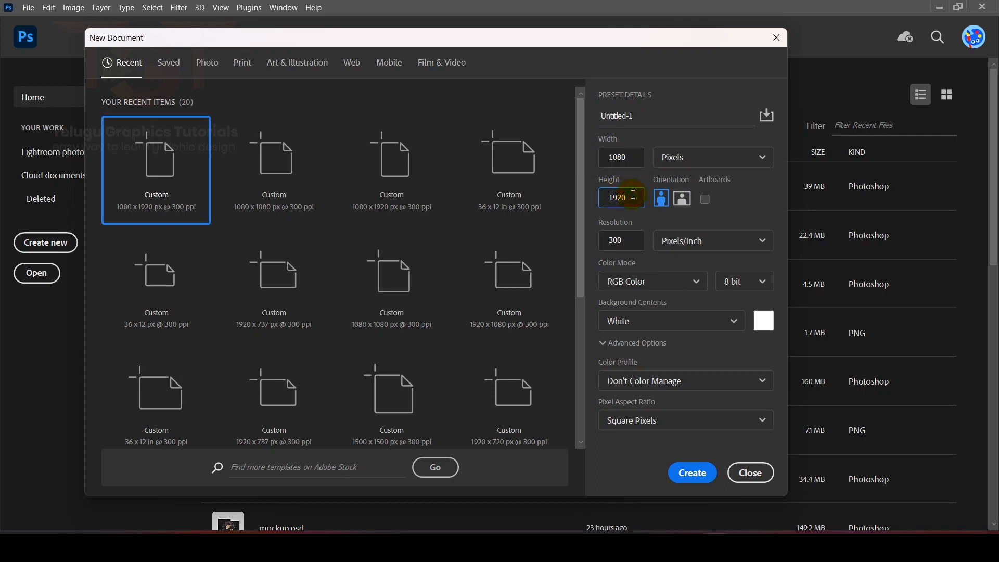
pyautogui.doubleClick(630, 241)
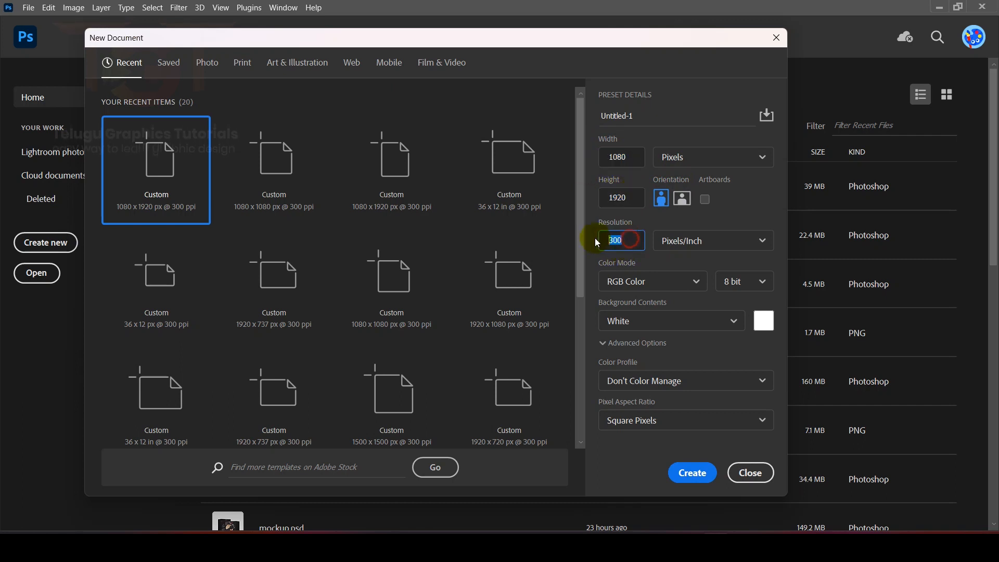
pyautogui.click(692, 472)
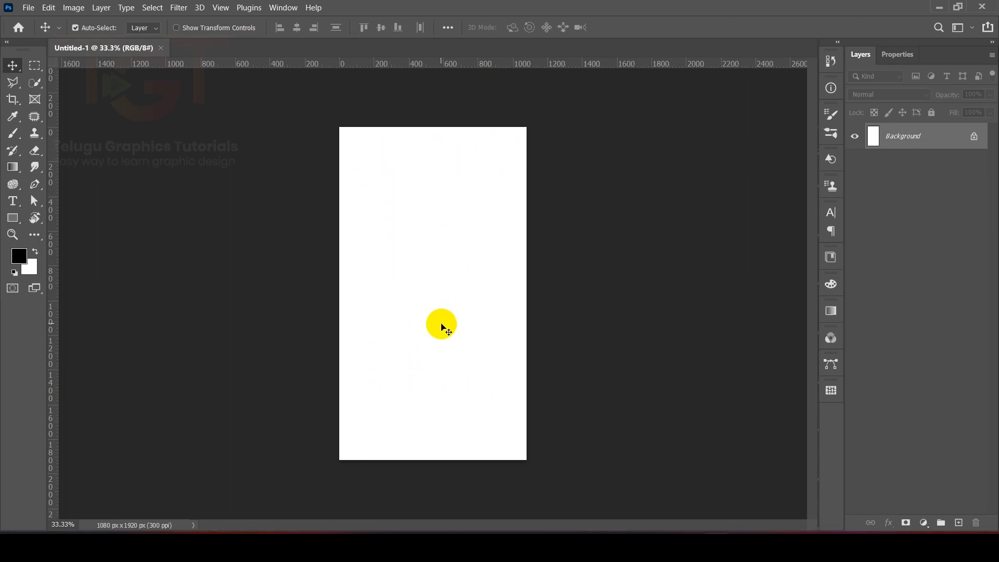
# Step: Open the modern house PSD and copy its Object layer into the Untitled-1 document
pyautogui.moveTo(441, 328); pyautogui.dragTo(608, 314)
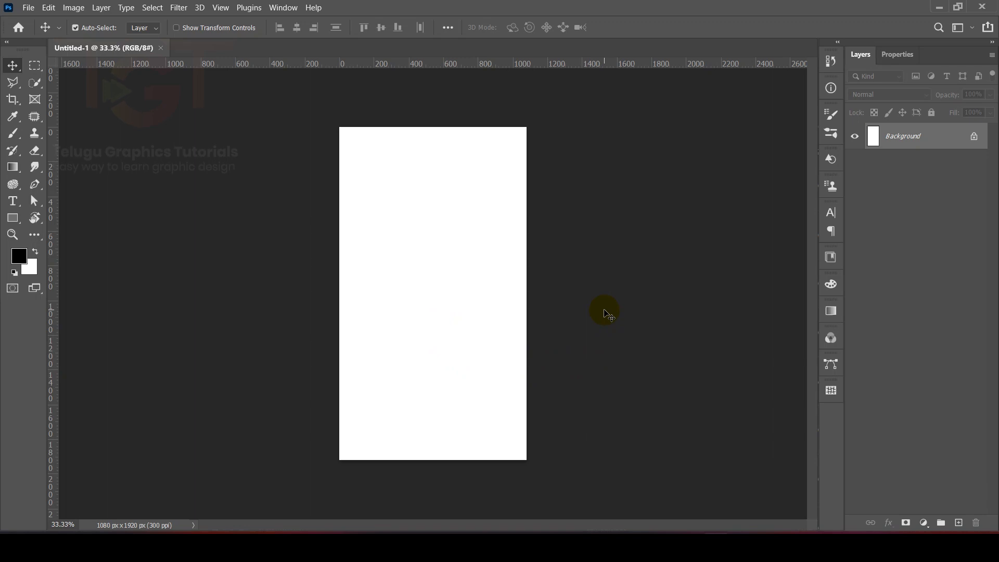
pyautogui.hotkey('alt', 'Tab')
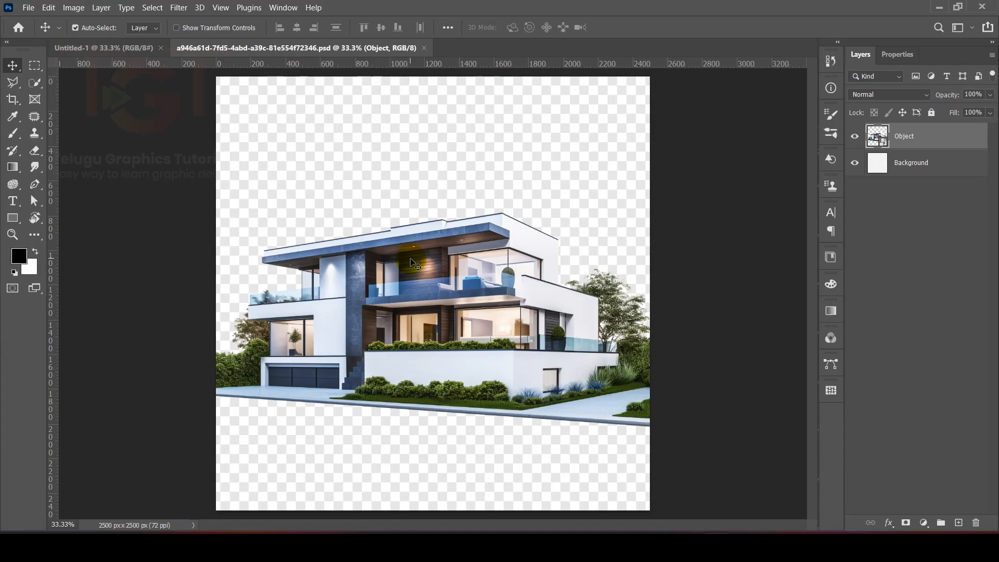
pyautogui.moveTo(446, 242); pyautogui.dragTo(120, 52)
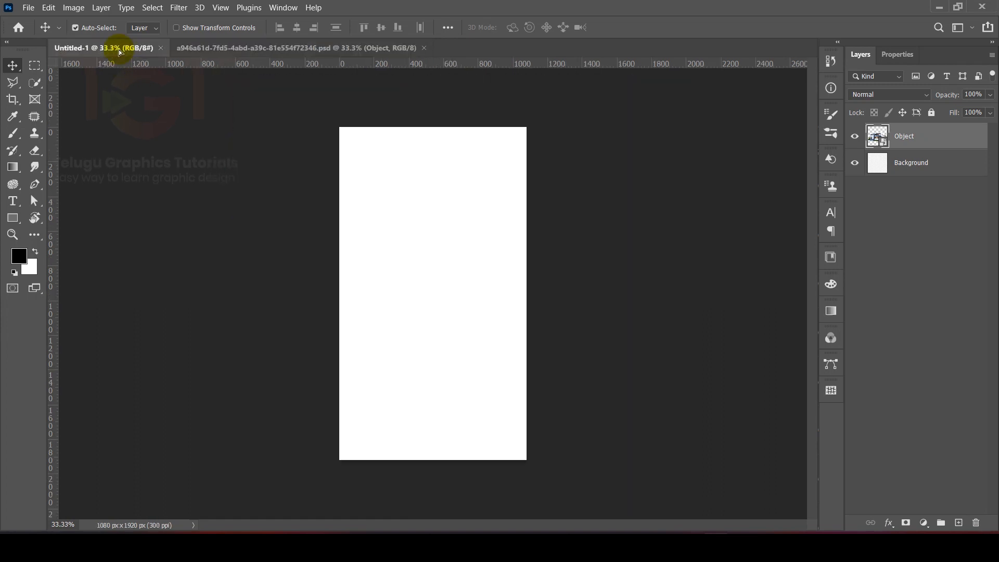
pyautogui.moveTo(424, 279)
pyautogui.mouseDown()
pyautogui.moveTo(439, 260)
pyautogui.moveTo(441, 279)
pyautogui.mouseUp()
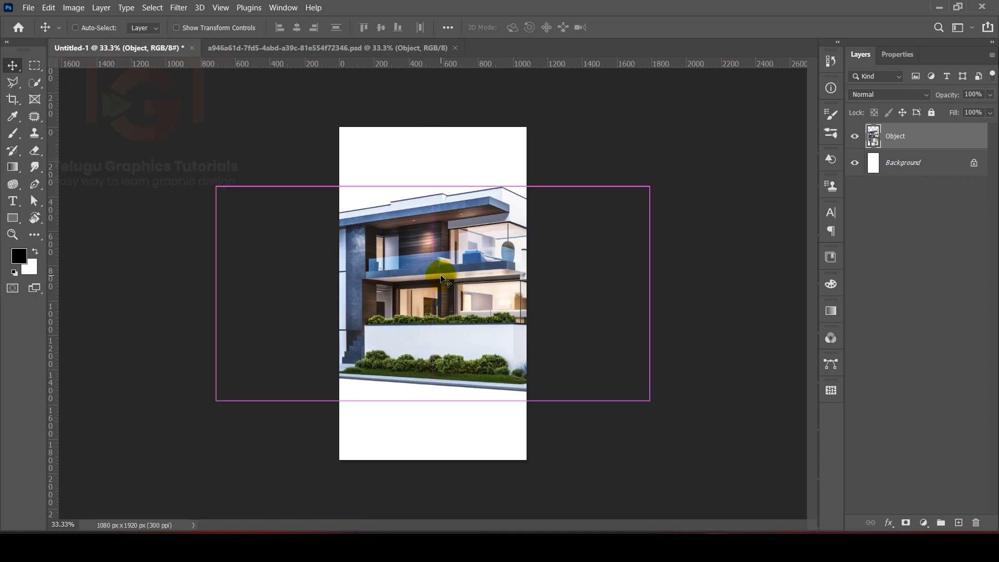
# Step: Scale the house down to the page width and place it slightly below the middle of the canvas
pyautogui.hotkey('ctrl', 't')
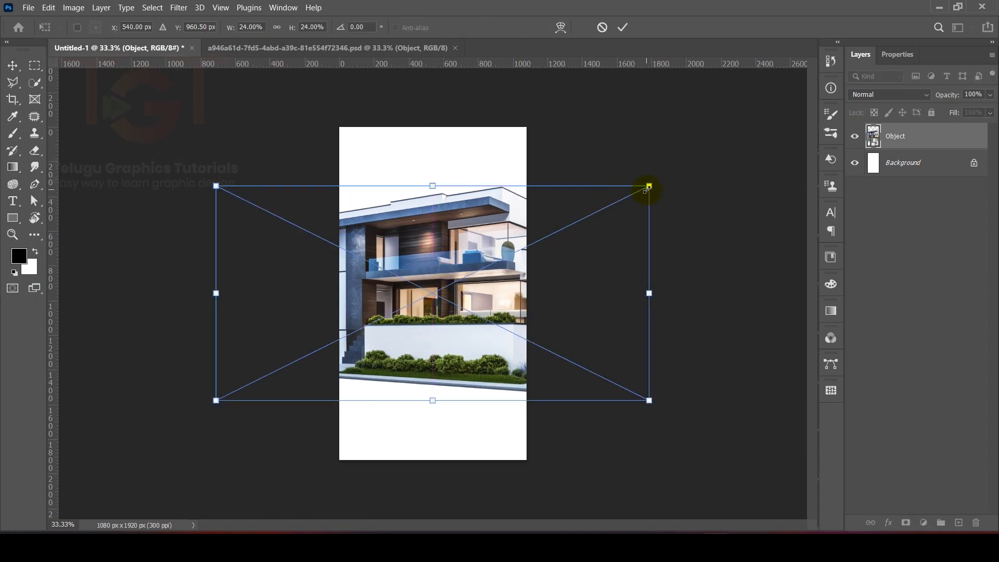
pyautogui.moveTo(651, 184); pyautogui.dragTo(534, 249)
pyautogui.moveTo(478, 276); pyautogui.dragTo(459, 309)
pyautogui.press('Return')
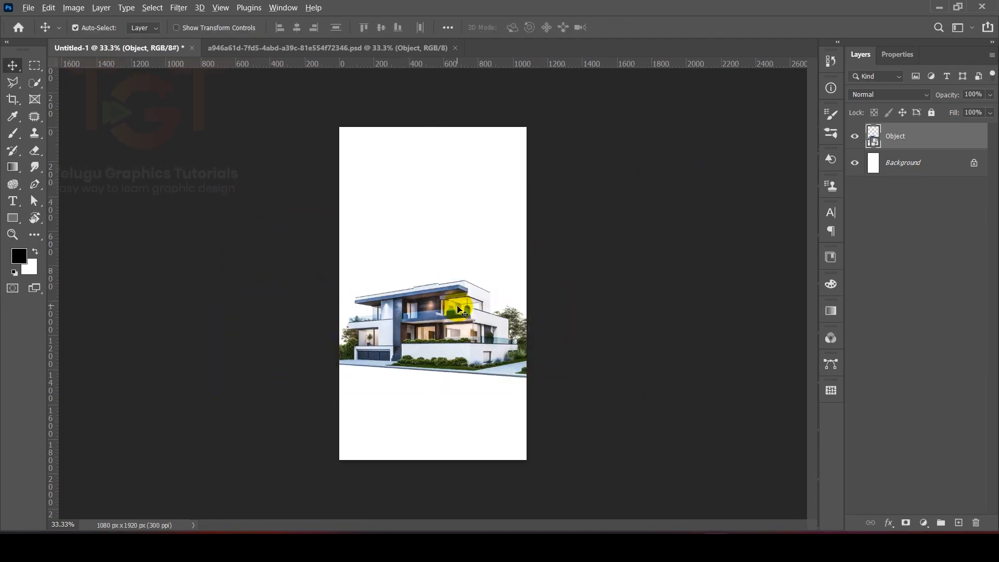
# Step: Place the grass image g from folder 249, move it to the lower part of the canvas and order it beneath the house layer
pyautogui.hotkey('alt', 'Tab')
pyautogui.click(85, 42)
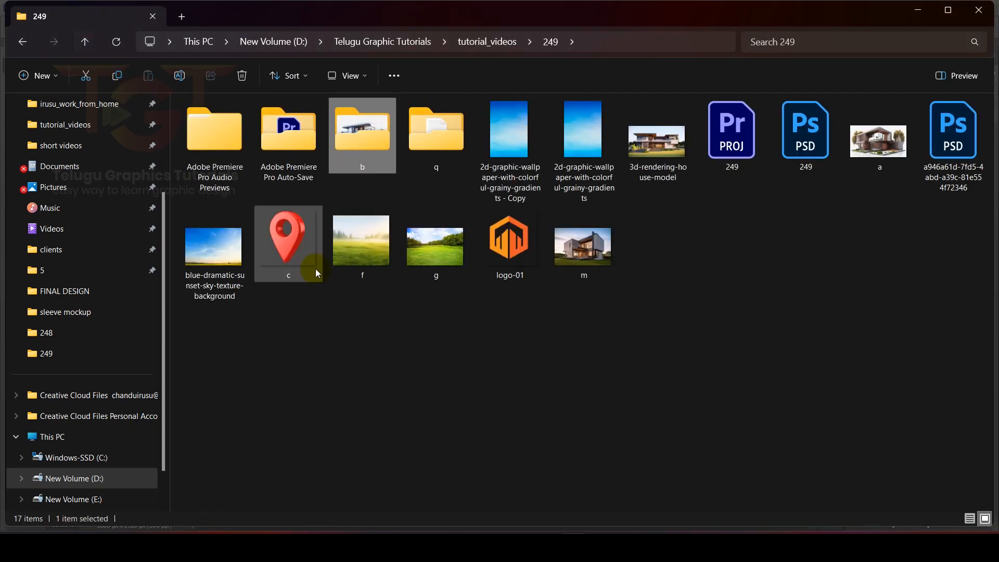
pyautogui.moveTo(433, 252); pyautogui.dragTo(437, 305)
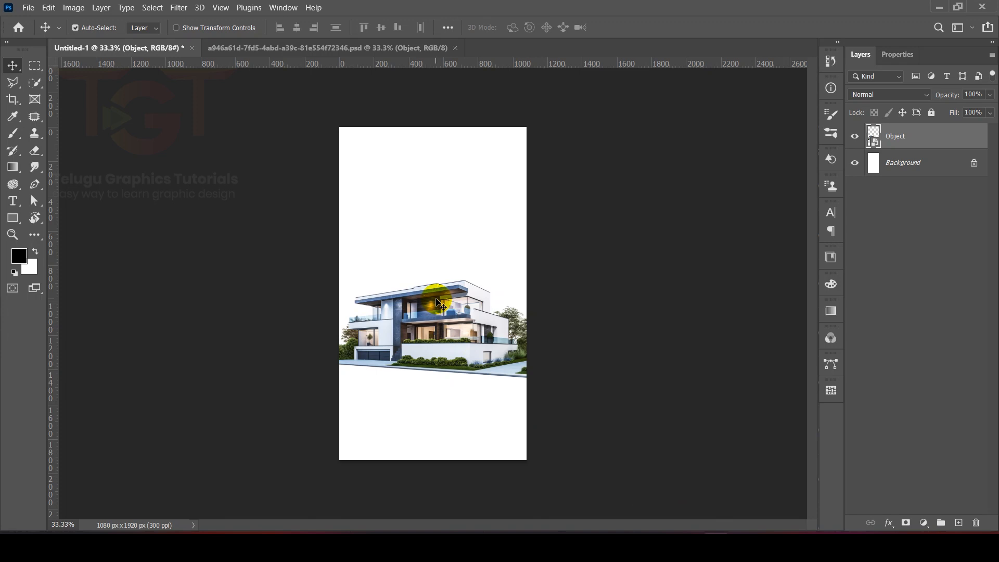
pyautogui.moveTo(440, 306); pyautogui.dragTo(446, 386)
pyautogui.moveTo(917, 136); pyautogui.dragTo(902, 187)
# Step: Place the 2d-graphic-wallpaper-with-colorful-grainy-gradients sky image over the upper canvas and order its layer below the grass layer g
pyautogui.hotkey('alt', 'Tab')
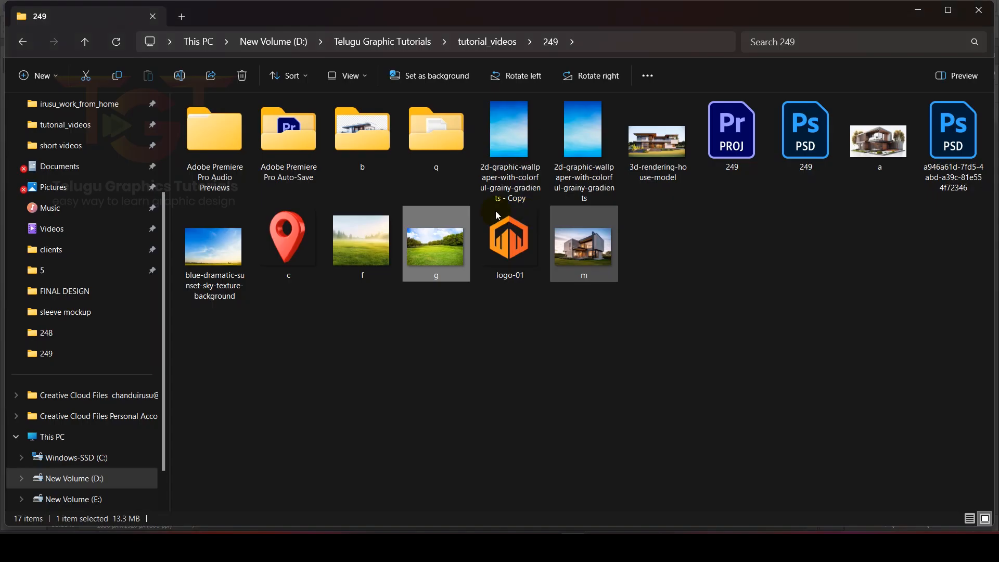
pyautogui.moveTo(580, 151); pyautogui.dragTo(415, 258)
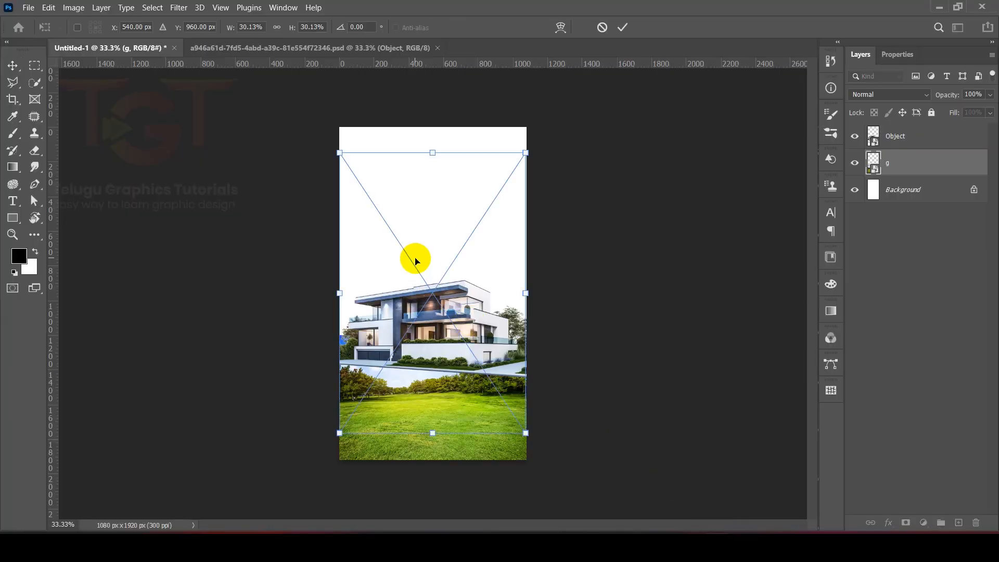
pyautogui.moveTo(479, 247); pyautogui.dragTo(476, 220)
pyautogui.press('Return')
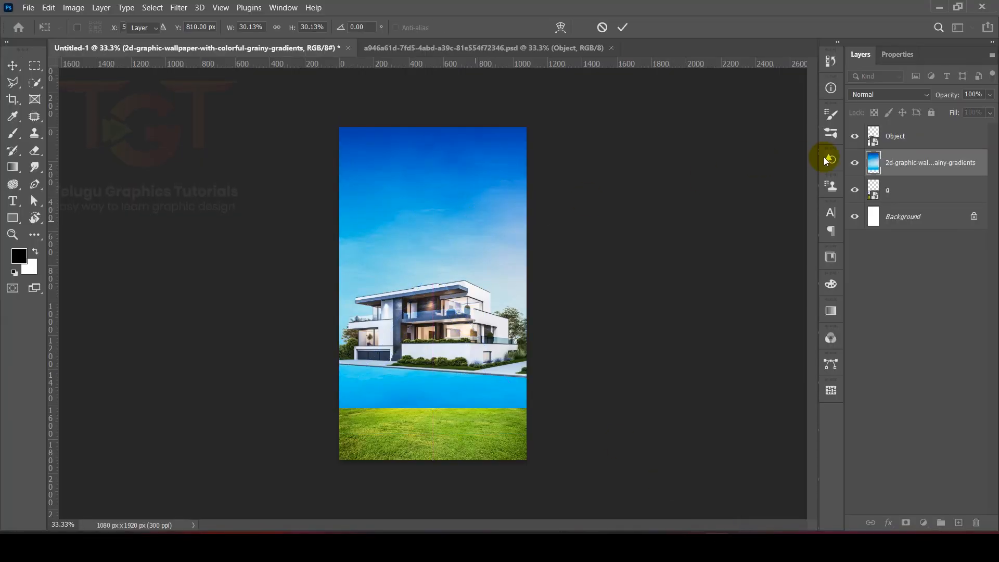
pyautogui.moveTo(913, 167); pyautogui.dragTo(901, 210)
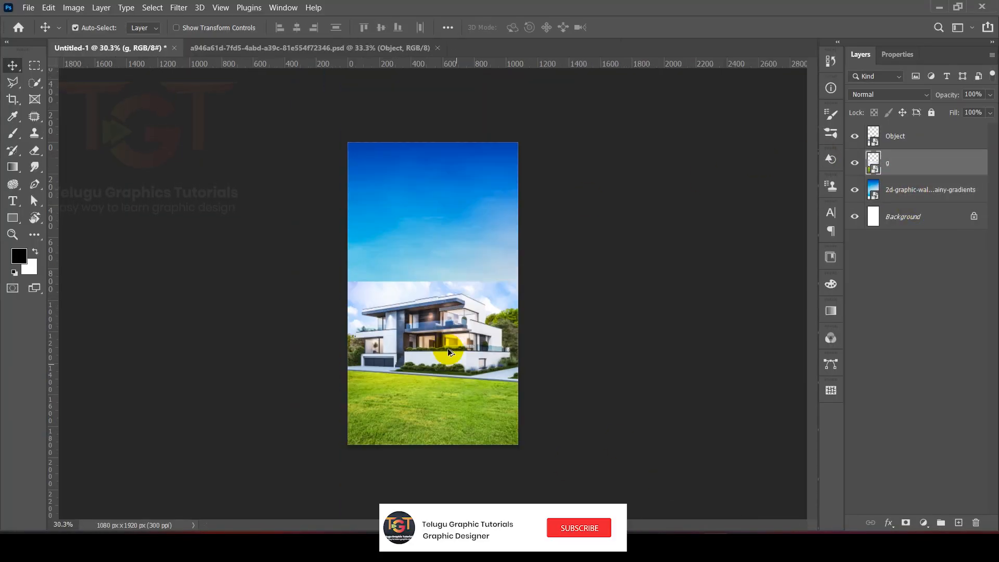
# Step: Hide the blue sky wallpaper layer
pyautogui.scroll(3, 448, 348)
pyautogui.click(466, 177)
pyautogui.click(855, 189)
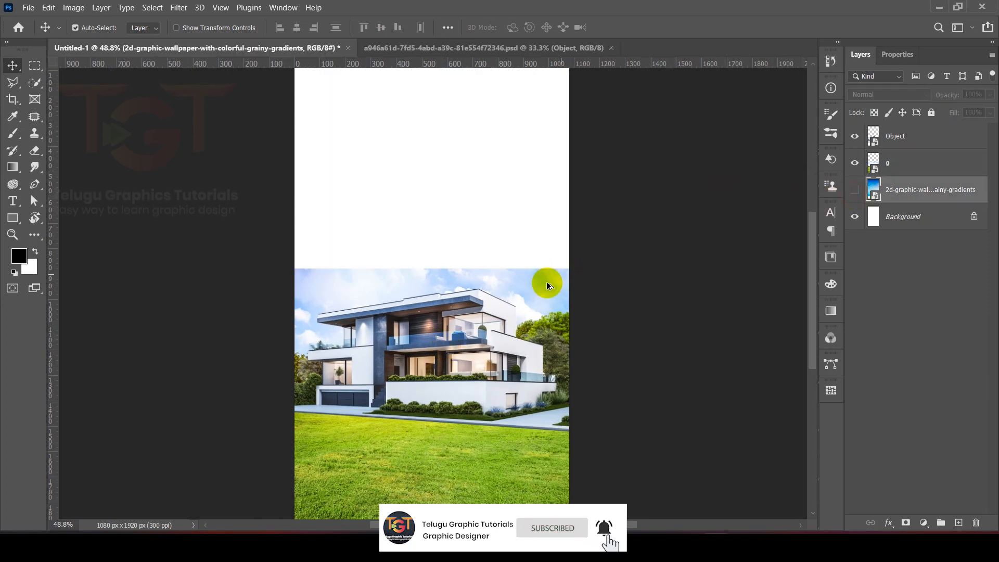
pyautogui.scroll(-2, 453, 344)
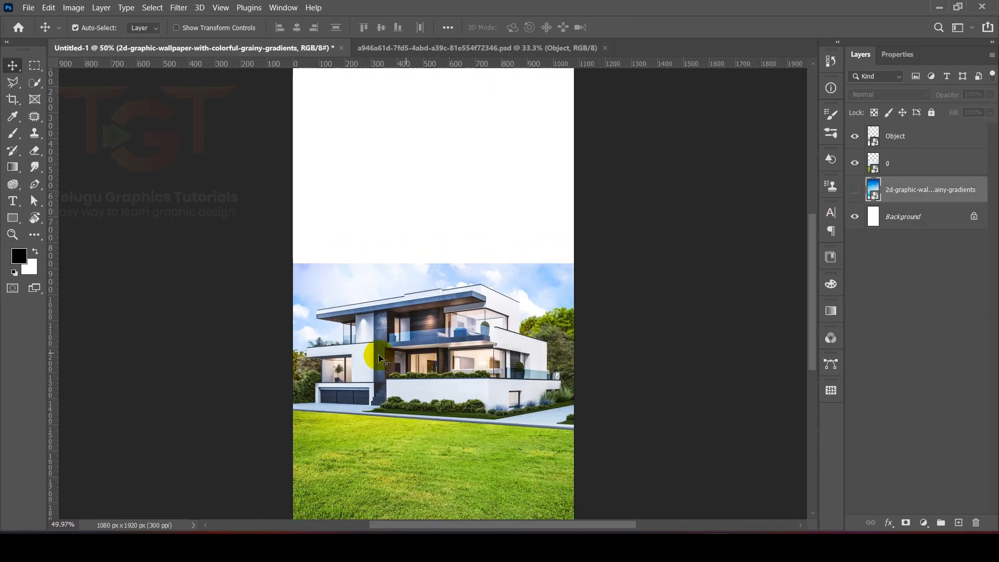
# Step: Check the grass layer g by toggling its visibility, and add a layer mask to it
pyautogui.click(409, 434)
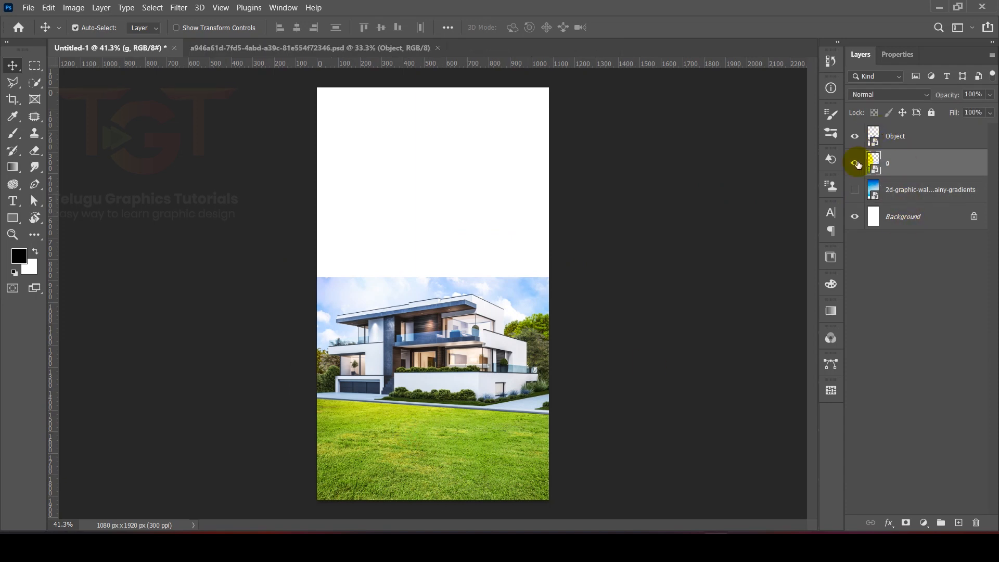
pyautogui.click(854, 163)
pyautogui.click(854, 163)
pyautogui.click(929, 163)
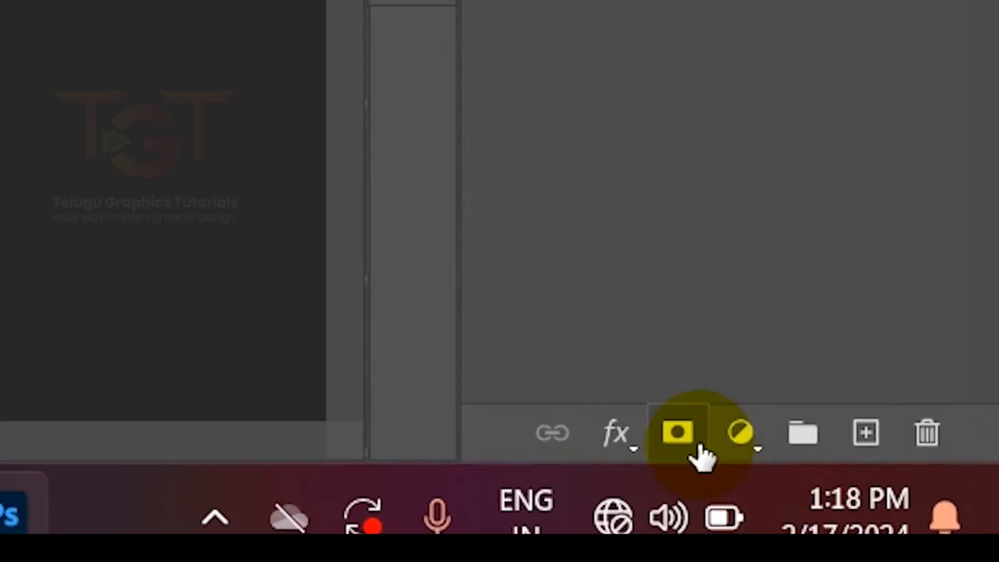
pyautogui.click(681, 433)
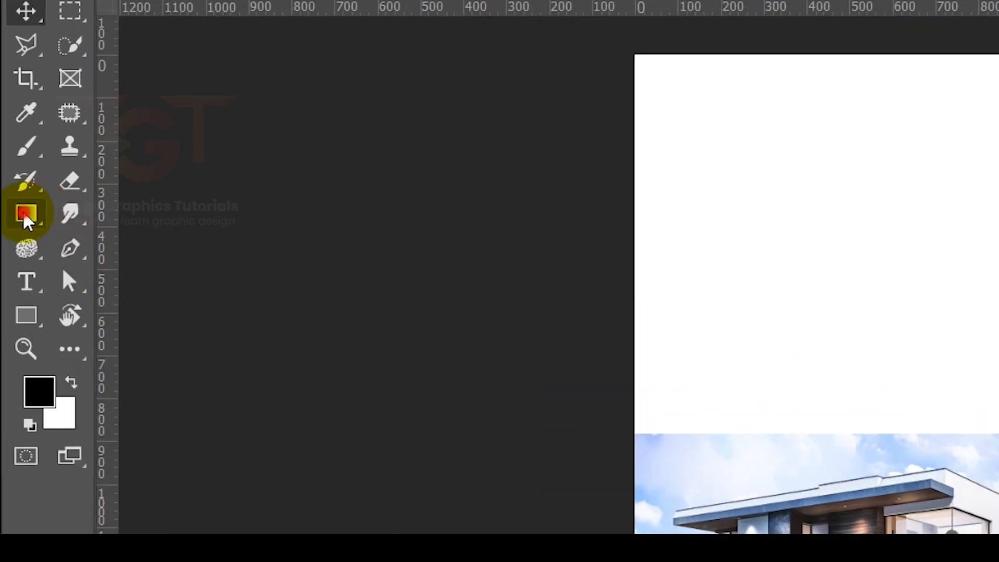
# Step: Draw a linear Foreground to Background gradient down the grass layer's mask to fade out its sky and trees
pyautogui.rightClick(21, 195)
pyautogui.click(114, 192)
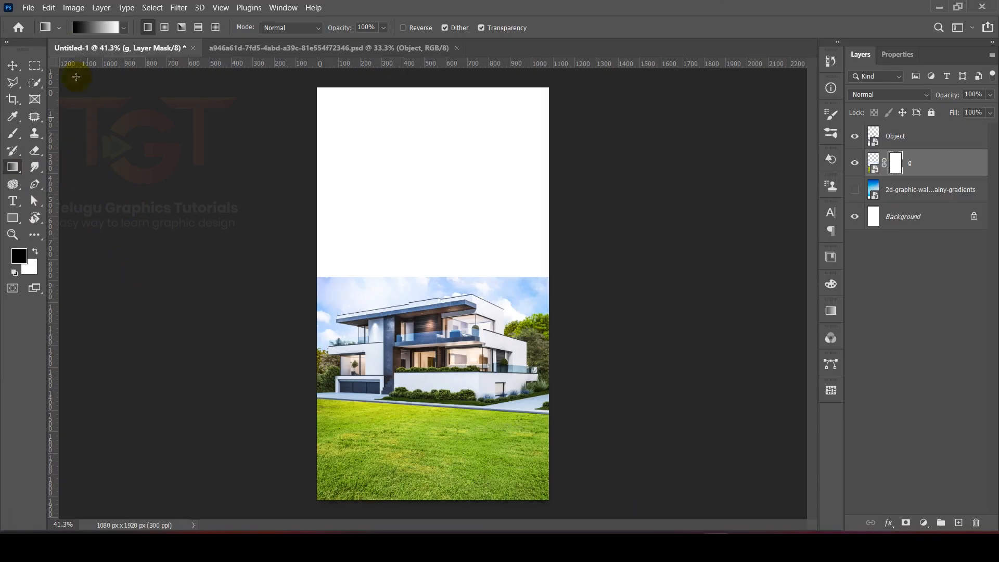
pyautogui.click(86, 33)
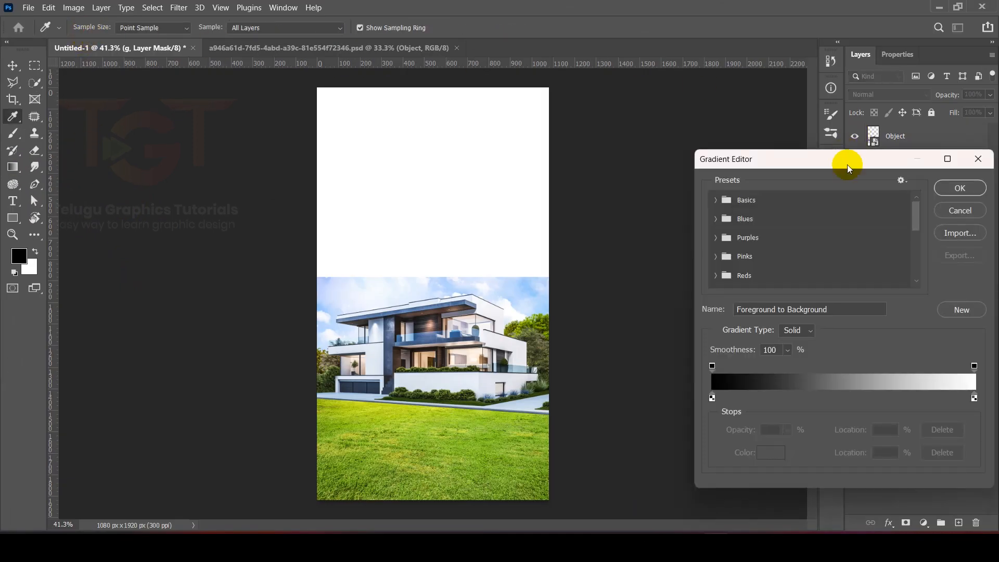
pyautogui.click(716, 200)
pyautogui.click(960, 188)
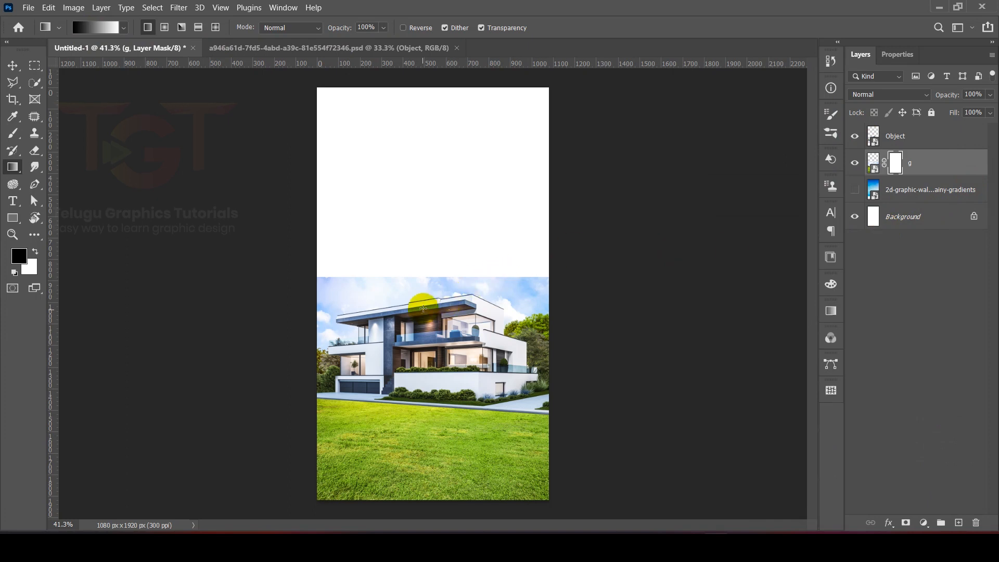
pyautogui.moveTo(433, 286); pyautogui.dragTo(434, 424)
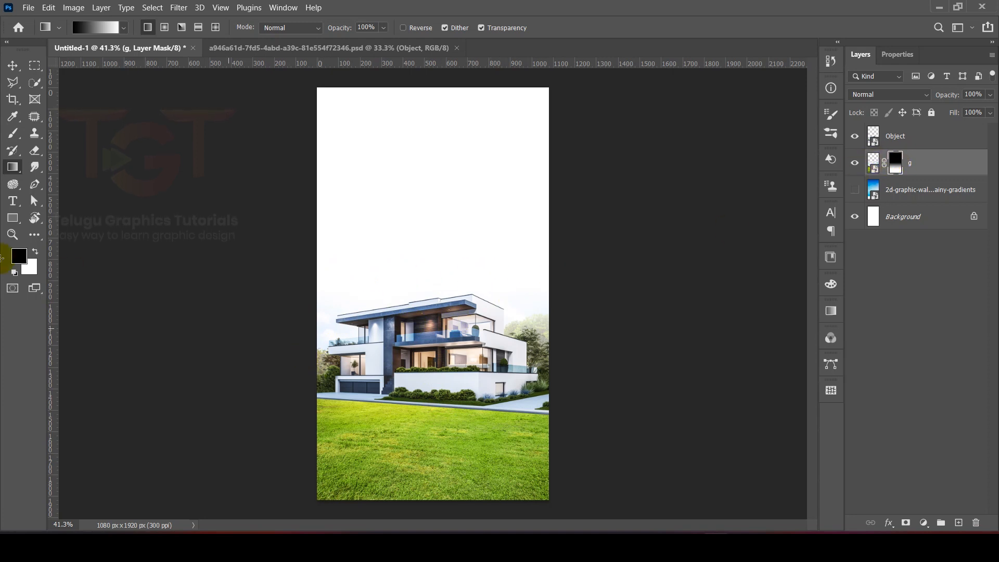
pyautogui.scroll(1, 228, 280)
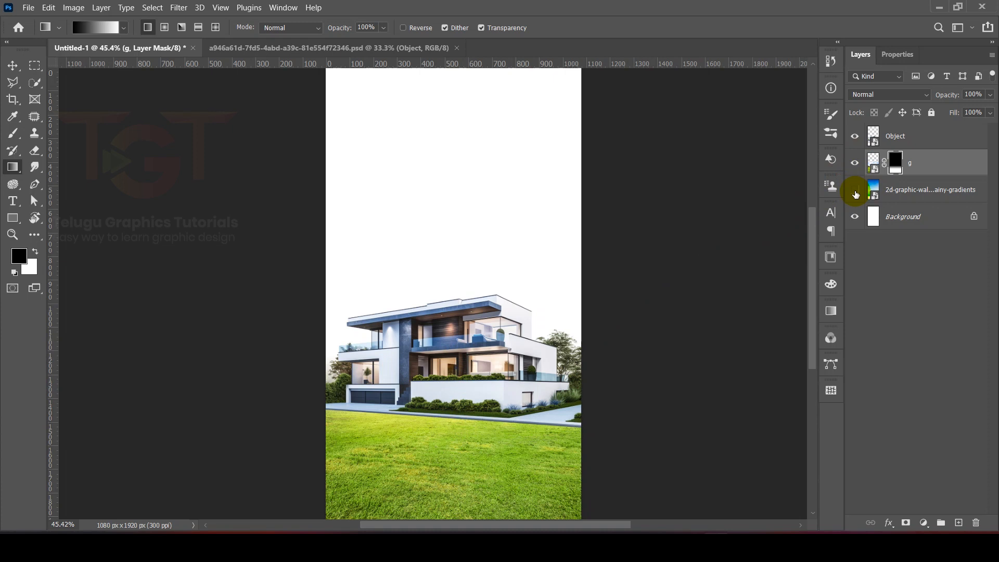
# Step: Show the sky wallpaper layer again and switch to the Move tool
pyautogui.click(855, 191)
pyautogui.scroll(-2, 428, 263)
pyautogui.scroll(3, 429, 263)
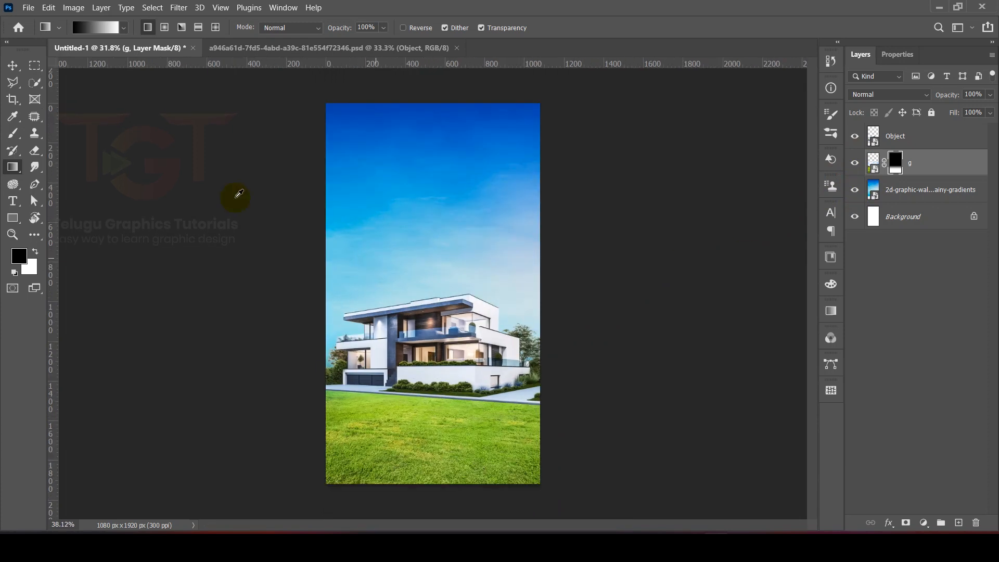
pyautogui.press('v')
pyautogui.scroll(-4, 374, 359)
pyautogui.scroll(3, 422, 364)
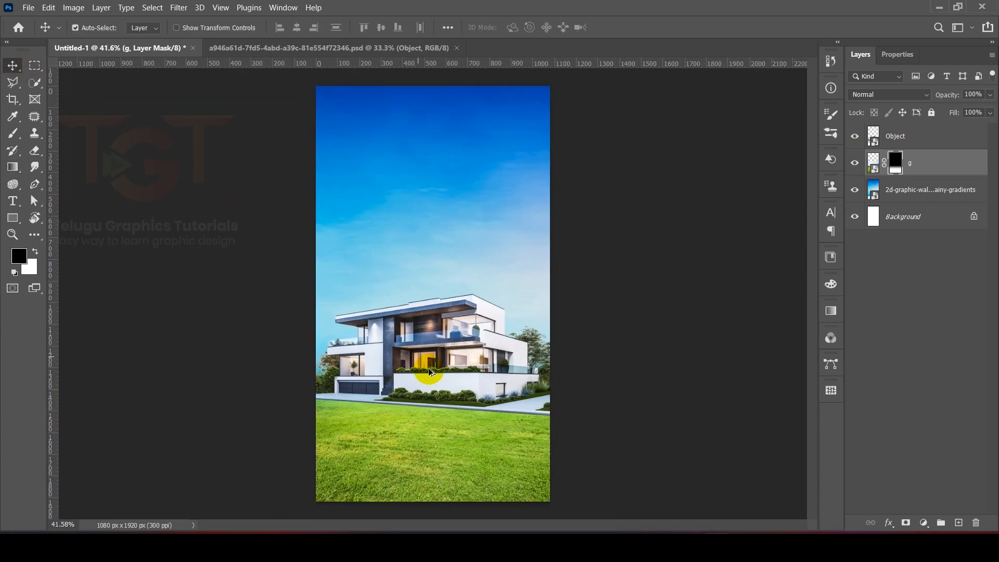
# Step: Place the red location pin image c above the house layer, scaled down over the grass at the house's lower left corner
pyautogui.click(432, 371)
pyautogui.scroll(-3, 433, 371)
pyautogui.click(572, 546)
pyautogui.moveTo(303, 261); pyautogui.dragTo(471, 366)
pyautogui.moveTo(531, 293); pyautogui.dragTo(481, 293)
pyautogui.moveTo(444, 283); pyautogui.dragTo(388, 363)
pyautogui.scroll(5, 388, 363)
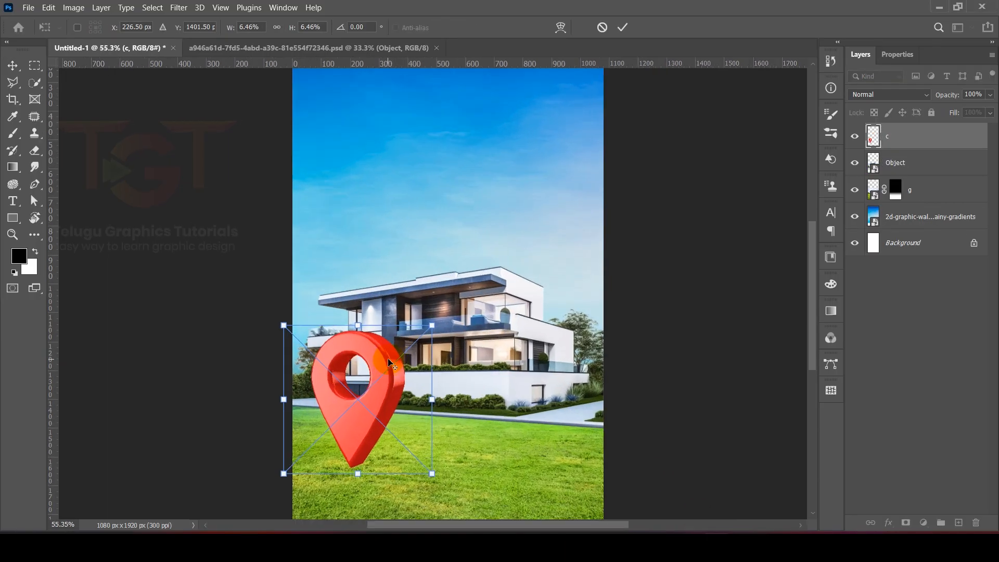
pyautogui.scroll(-3, 404, 310)
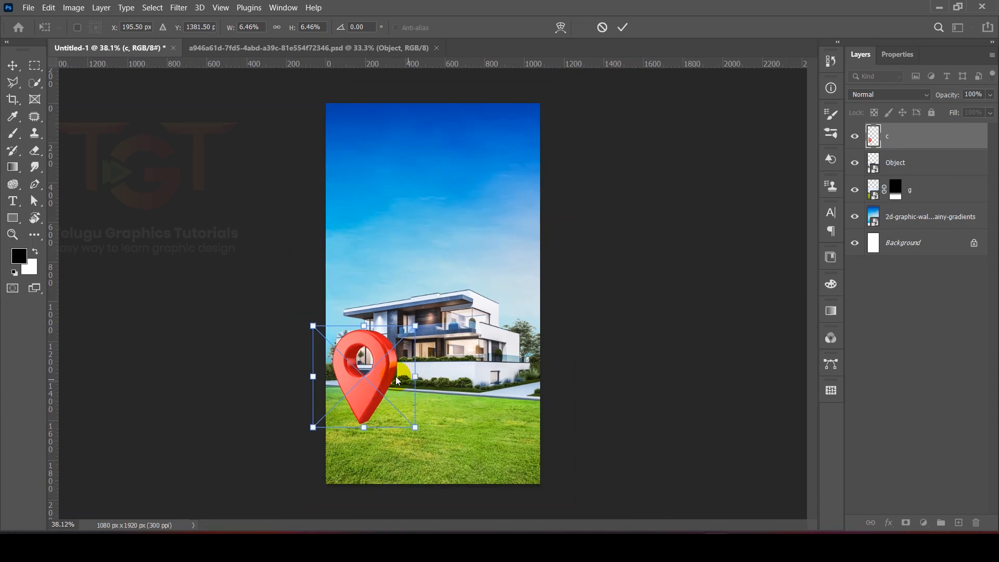
pyautogui.press('Return')
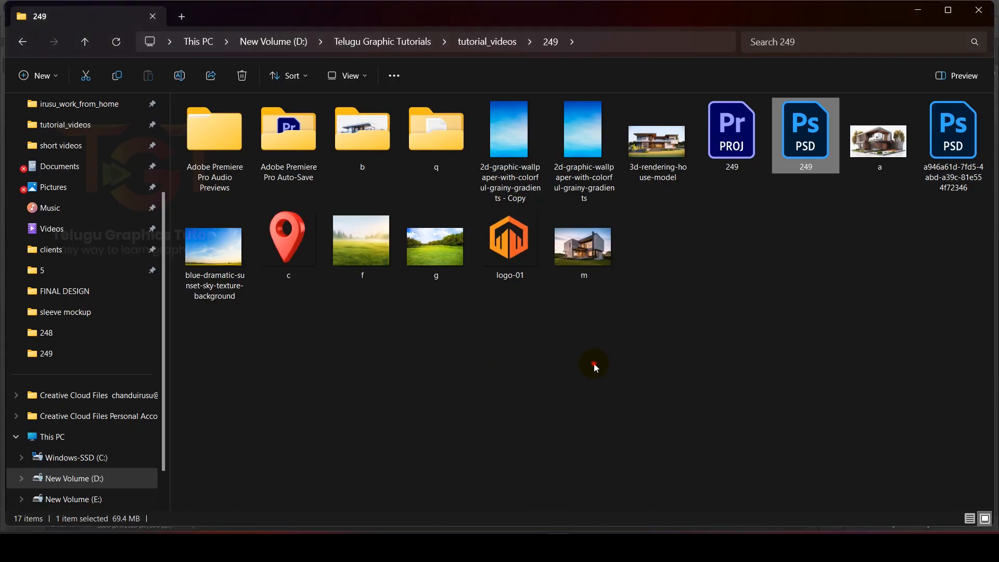
# Step: Place the logo-01 image, scale it down and position it in the upper right corner of the canvas
pyautogui.moveTo(519, 253); pyautogui.dragTo(581, 360)
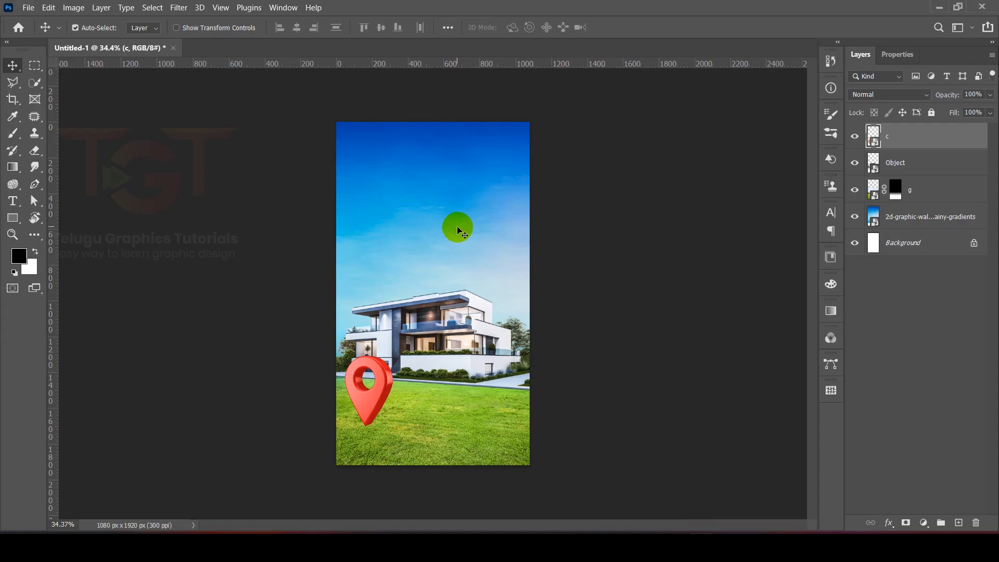
pyautogui.moveTo(464, 280); pyautogui.dragTo(463, 226)
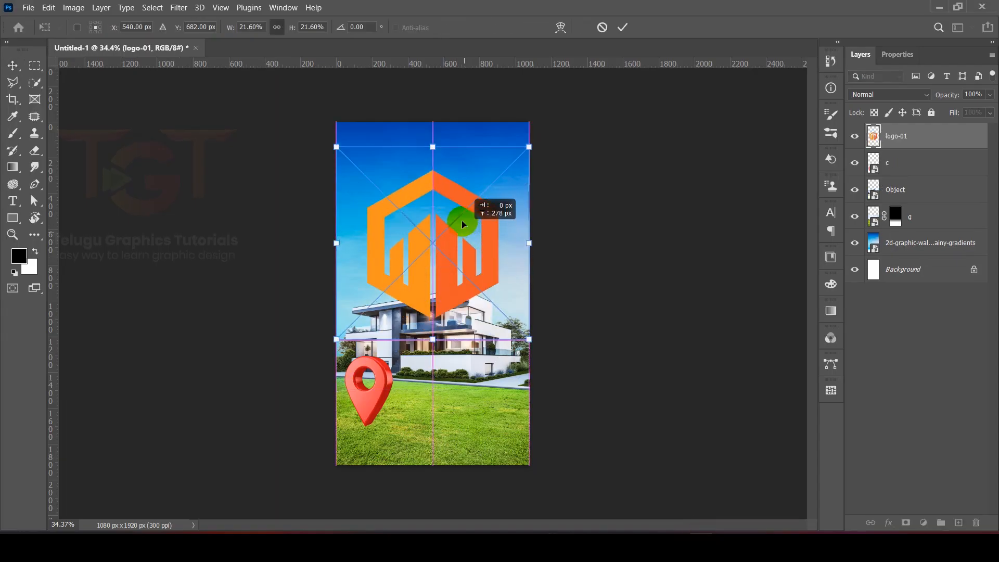
pyautogui.scroll(-5, 475, 190)
pyautogui.moveTo(383, 263); pyautogui.dragTo(435, 246)
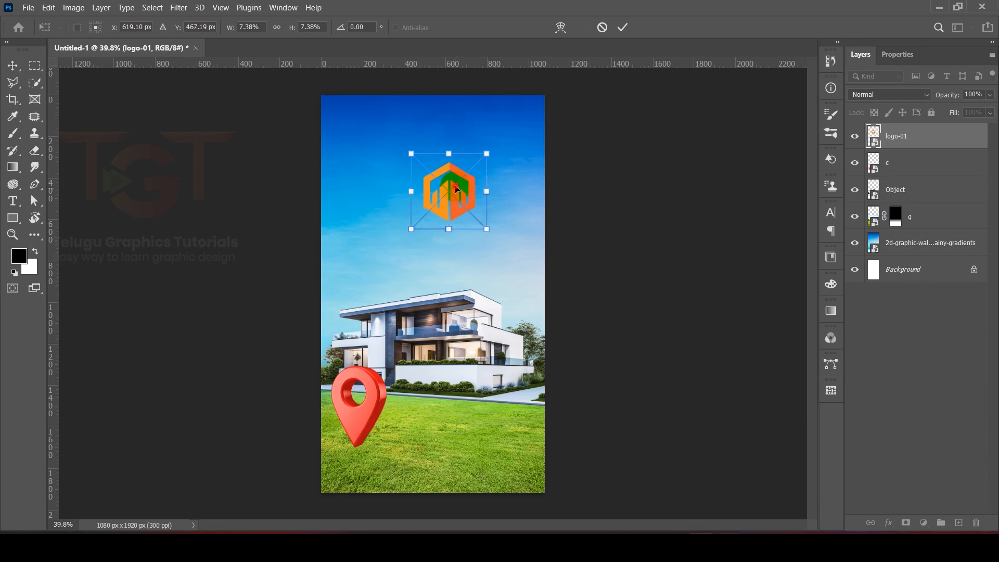
pyautogui.moveTo(457, 185); pyautogui.dragTo(518, 129)
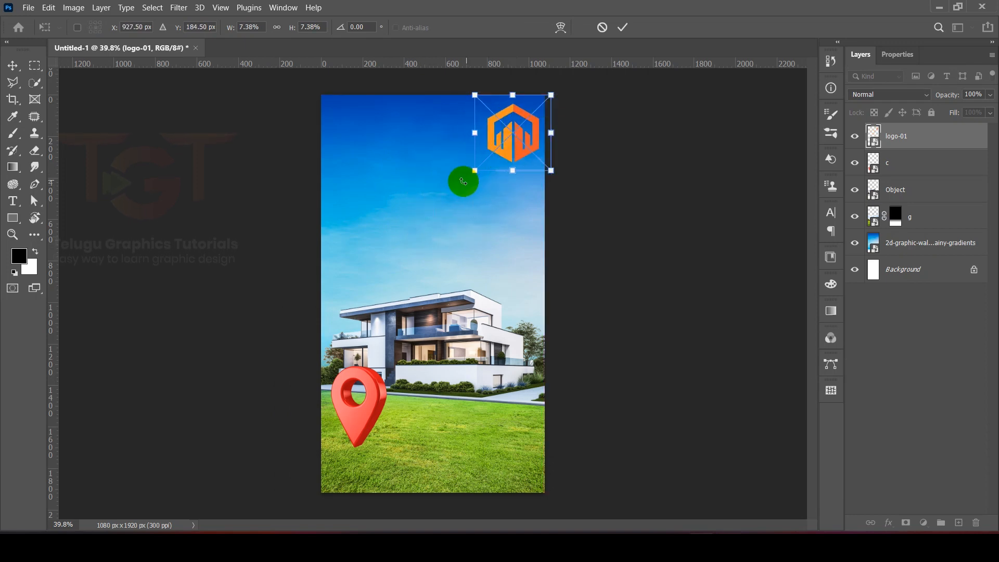
pyautogui.moveTo(473, 168); pyautogui.dragTo(484, 162)
pyautogui.moveTo(514, 130); pyautogui.dragTo(509, 130)
pyautogui.press('Return')
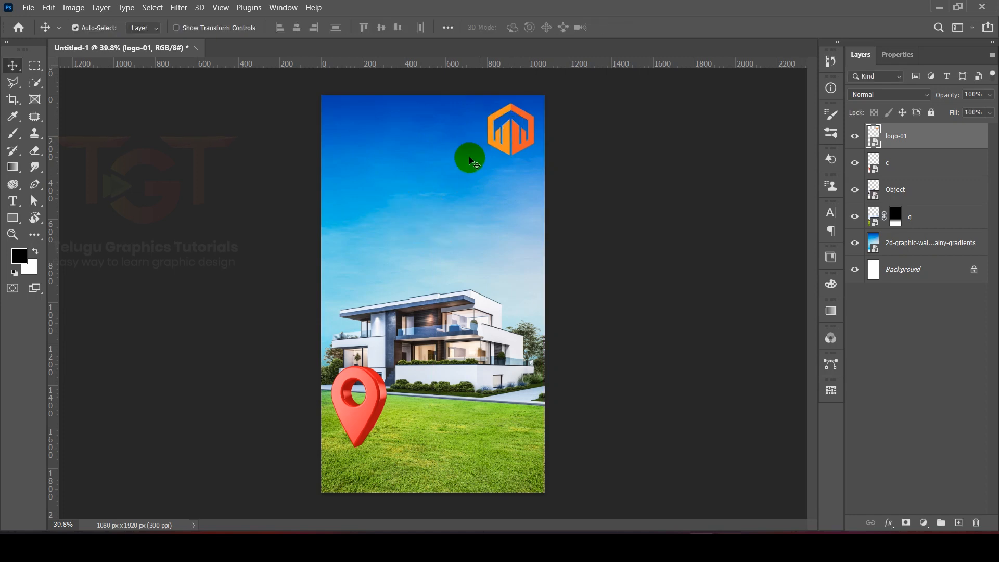
# Step: Add the text KIRAN on the sky just below the logo
pyautogui.click(611, 163)
pyautogui.click(13, 202)
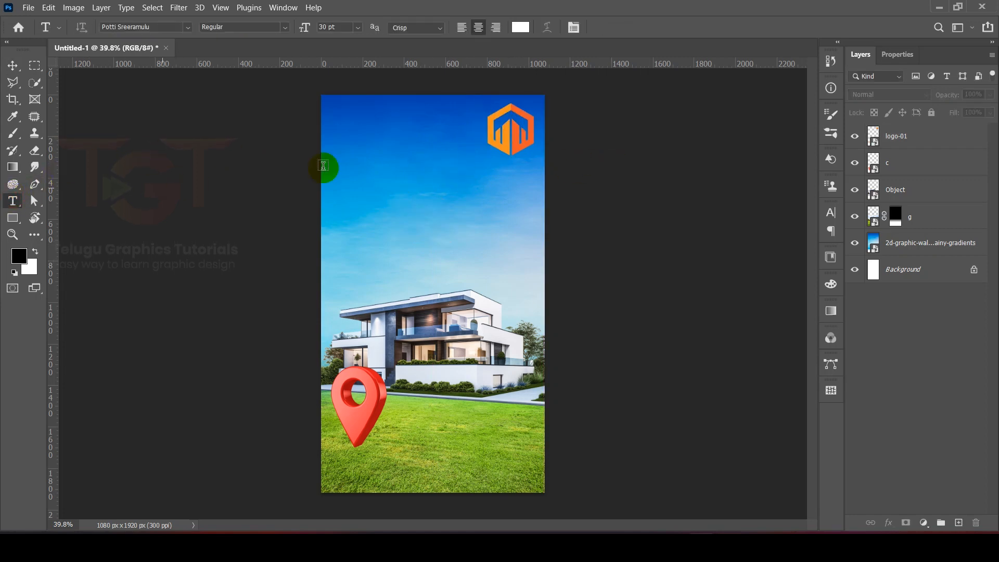
pyautogui.click(467, 184)
pyautogui.scroll(1, 467, 190)
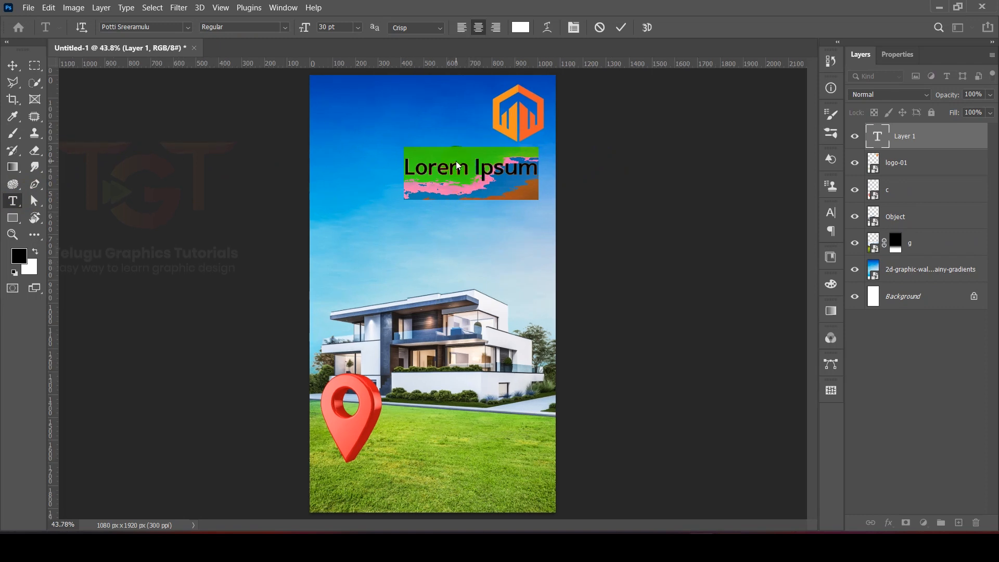
pyautogui.press('capslock')
pyautogui.write('కగీోల')
pyautogui.hotkey('ctrl', 'z')
pyautogui.write('KIRAN')
# Step: Set the KIRAN text's font to Century Gothic Regular
pyautogui.hotkey('ctrl', 'a')
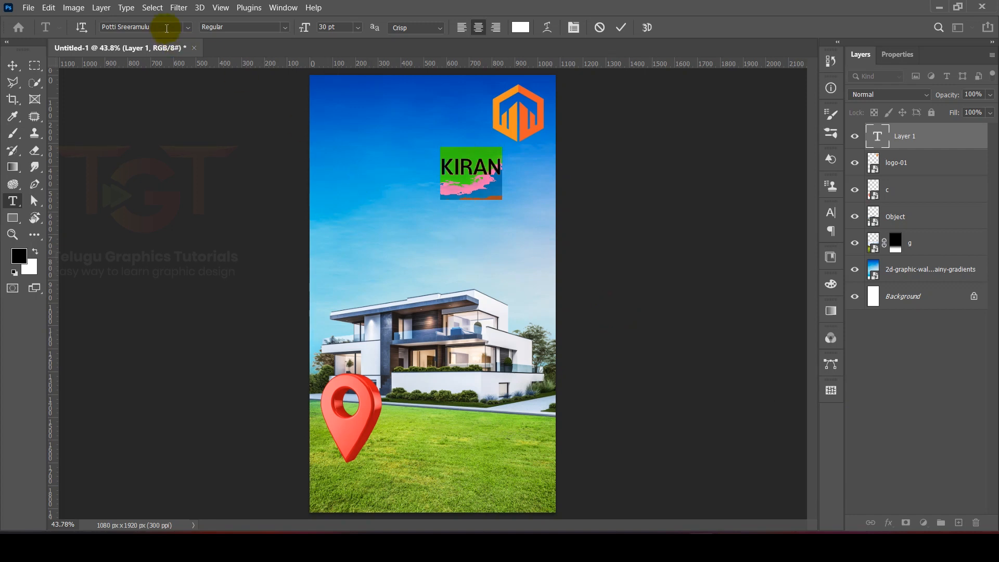
pyautogui.click(187, 27)
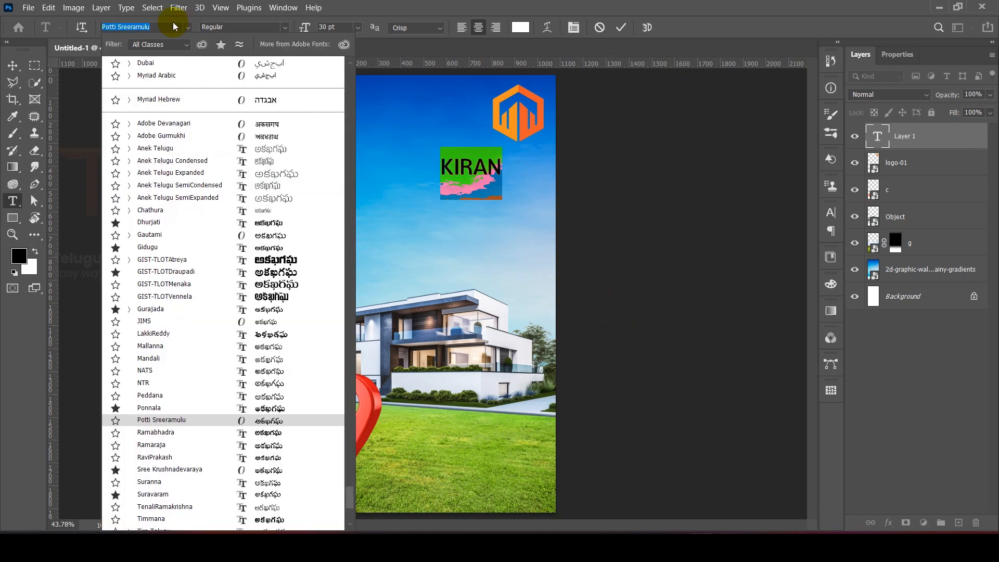
pyautogui.write('CENTU')
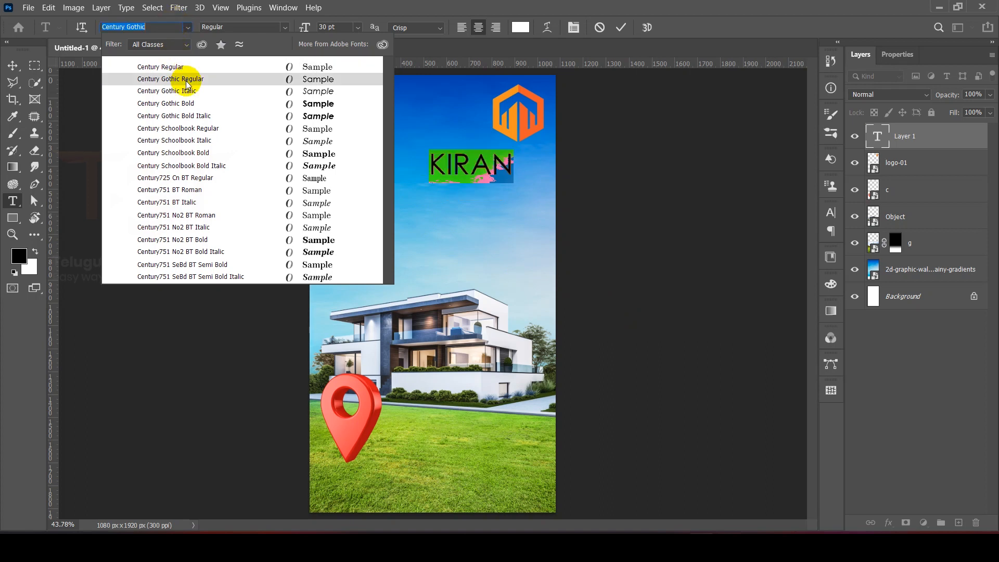
pyautogui.click(174, 79)
pyautogui.click(620, 27)
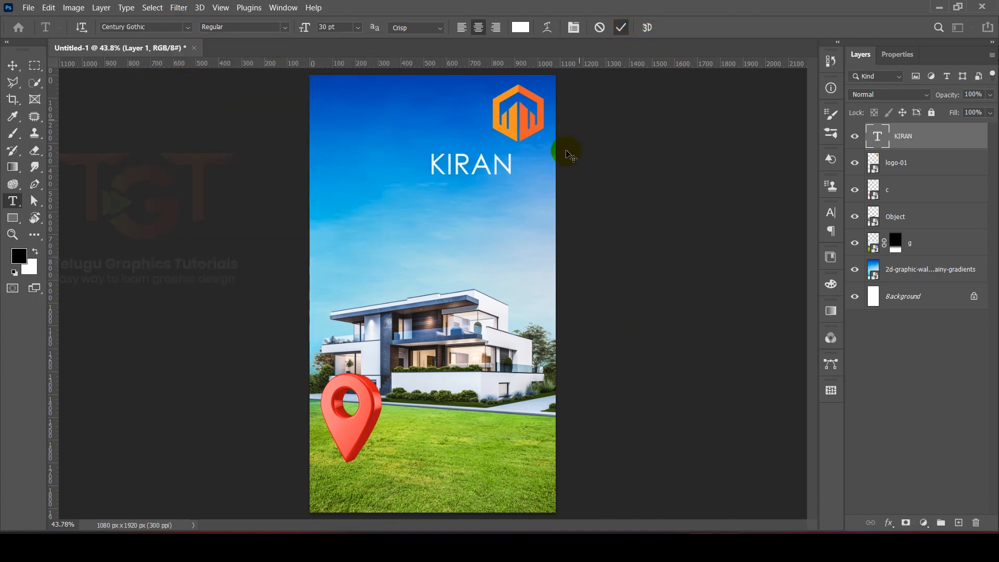
# Step: Scale the KIRAN text down and centre it directly beneath the logo
pyautogui.hotkey('ctrl', 't')
pyautogui.moveTo(429, 184); pyautogui.dragTo(552, 153)
pyautogui.scroll(4, 498, 161)
pyautogui.press('Return')
pyautogui.press('v')
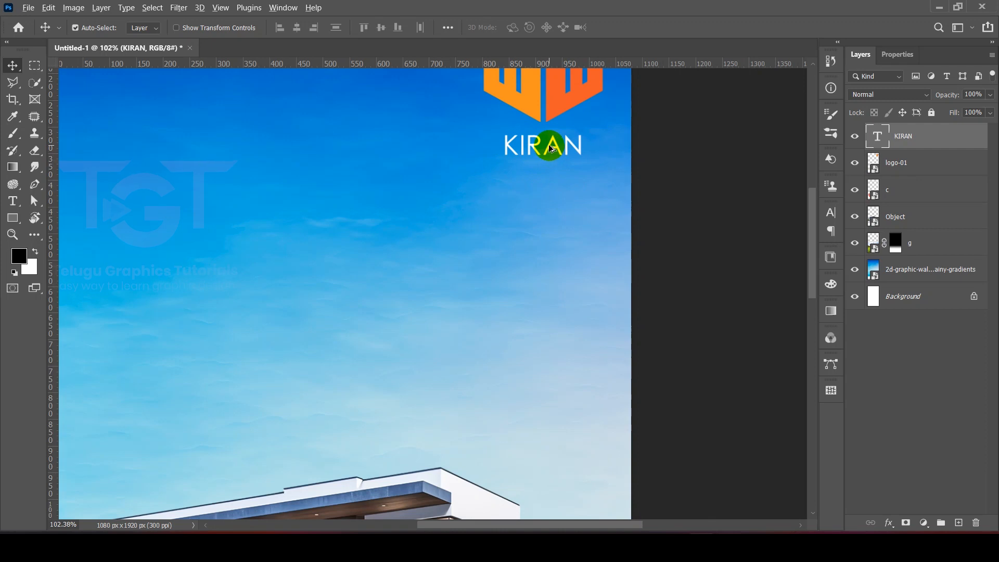
# Step: Duplicate the KIRAN text just below the original and change the copy's wording to groups
pyautogui.moveTo(552, 149); pyautogui.dragTo(544, 183)
pyautogui.doubleClick(543, 182)
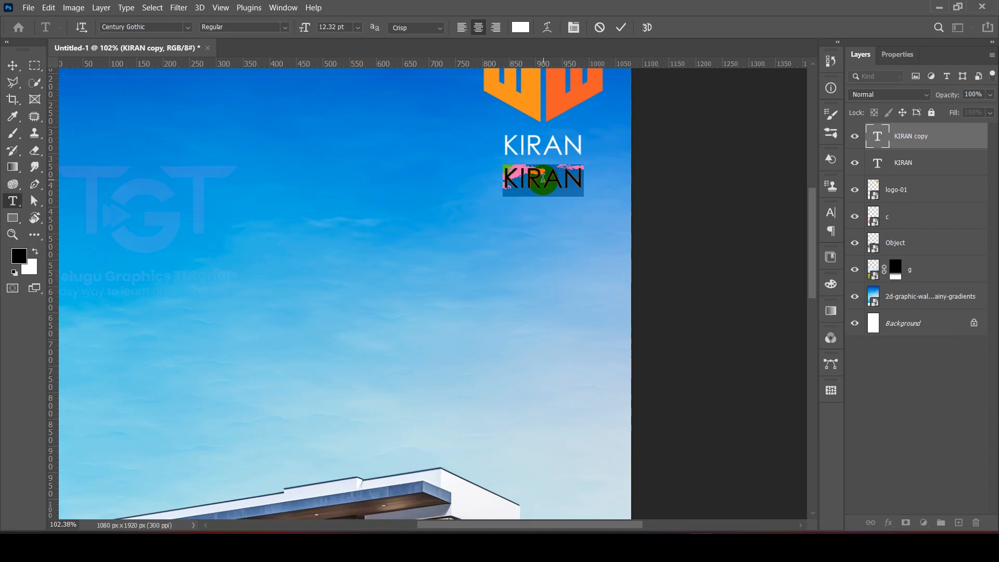
pyautogui.write('groups')
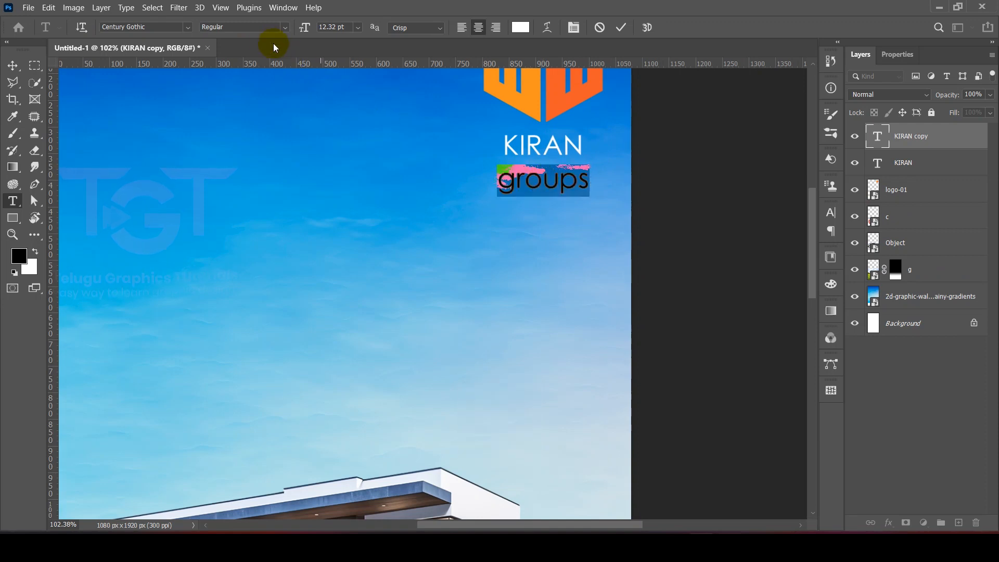
# Step: Set the groups text to 5 pt and move it up close beneath KIRAN
pyautogui.click(328, 25)
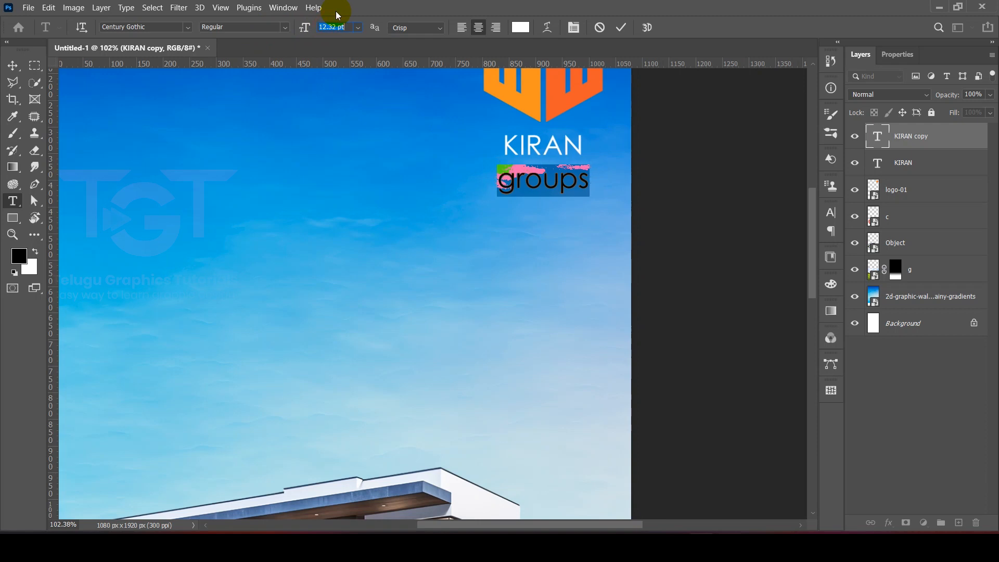
pyautogui.write('5')
pyautogui.press('Return')
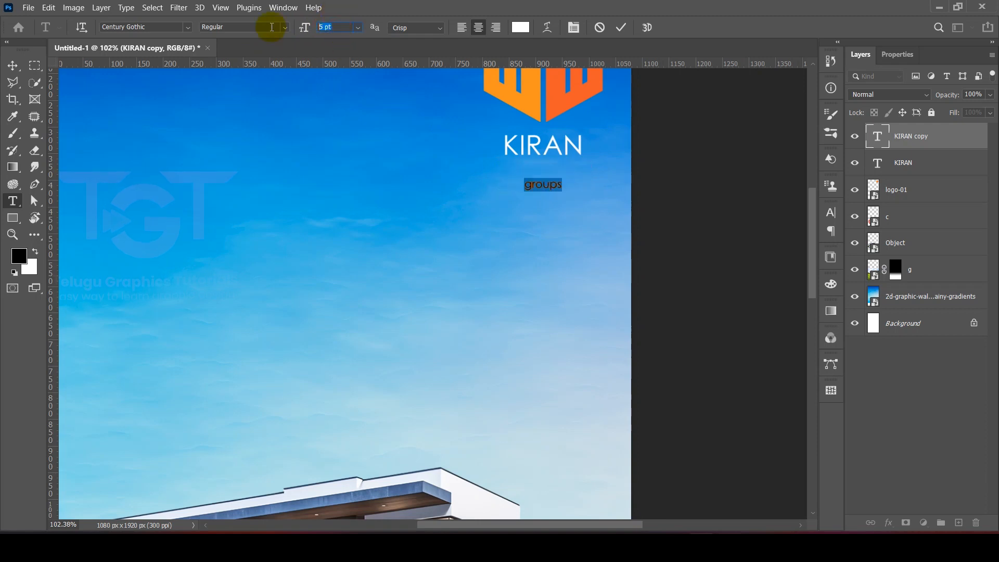
pyautogui.click(621, 28)
pyautogui.press('v')
pyautogui.moveTo(541, 140); pyautogui.dragTo(541, 138)
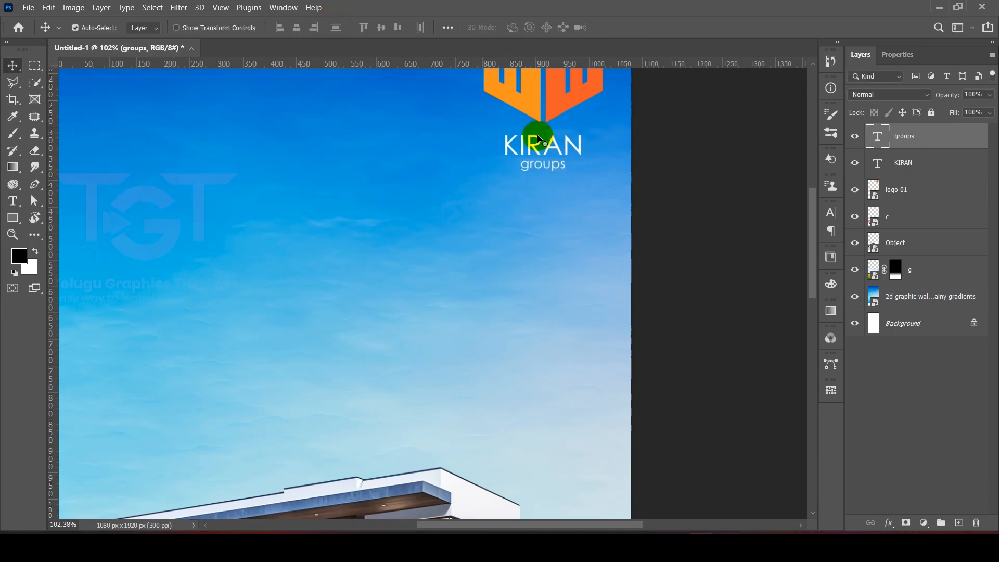
# Step: Nudge the company name text slightly upward to tighten the spacing under the logo
pyautogui.keyDown('shift'); pyautogui.click(540, 142); pyautogui.keyUp('shift')
pyautogui.press('Up')
pyautogui.press('Up')
pyautogui.press('Up')
pyautogui.press('Up')
pyautogui.press('Up')
pyautogui.press('Up')
pyautogui.press('Up')
pyautogui.press('Up')
pyautogui.press('Up')
pyautogui.press('Up')
pyautogui.press('Up')
pyautogui.press('Up')
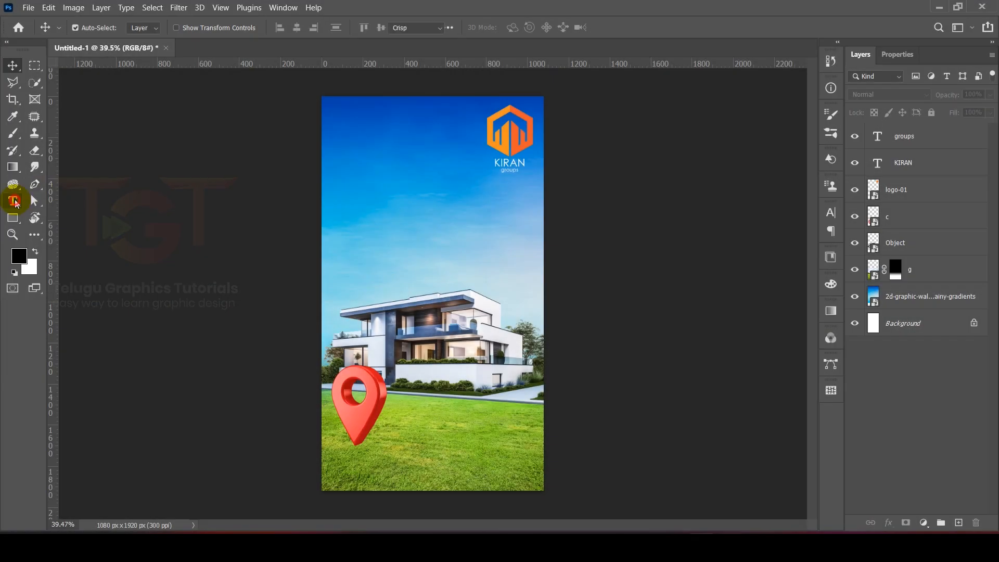
# Step: Add the two-line text PREMIUM / RESIDENTIAL PLOTS on the sky above the house
pyautogui.click(15, 202)
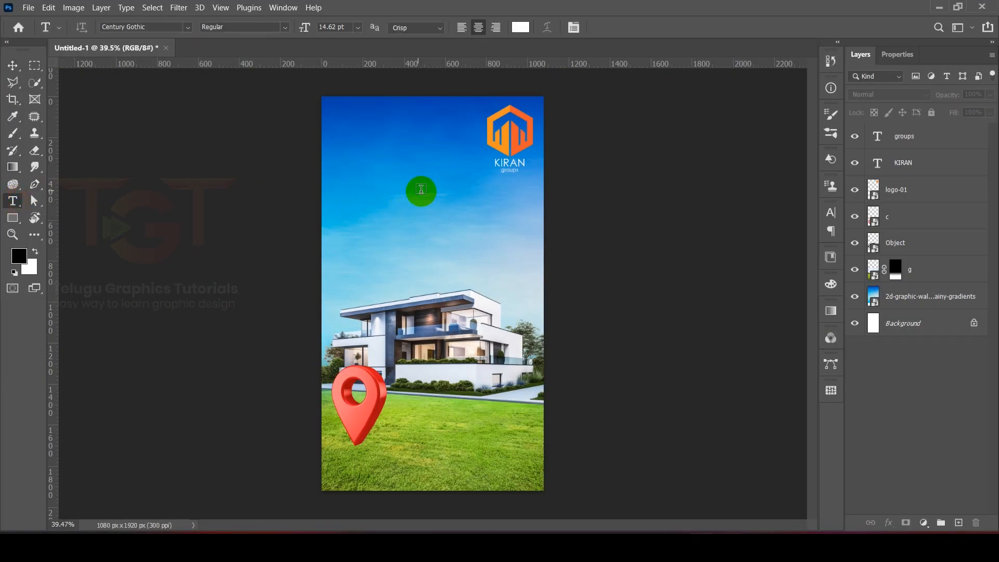
pyautogui.click(388, 196)
pyautogui.write('PREMIUM')
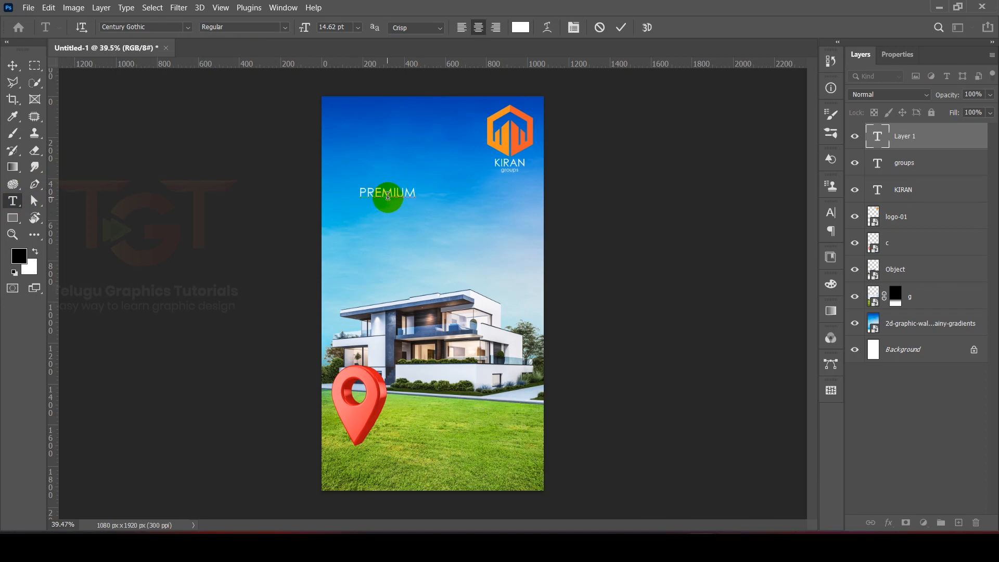
pyautogui.press('Return')
pyautogui.write('RESIDENTIAL PLOTS')
# Step: Set the PREMIUM RESIDENTIAL PLOTS heading to Poppins Bold with 15 pt leading
pyautogui.hotkey('ctrl', 'a')
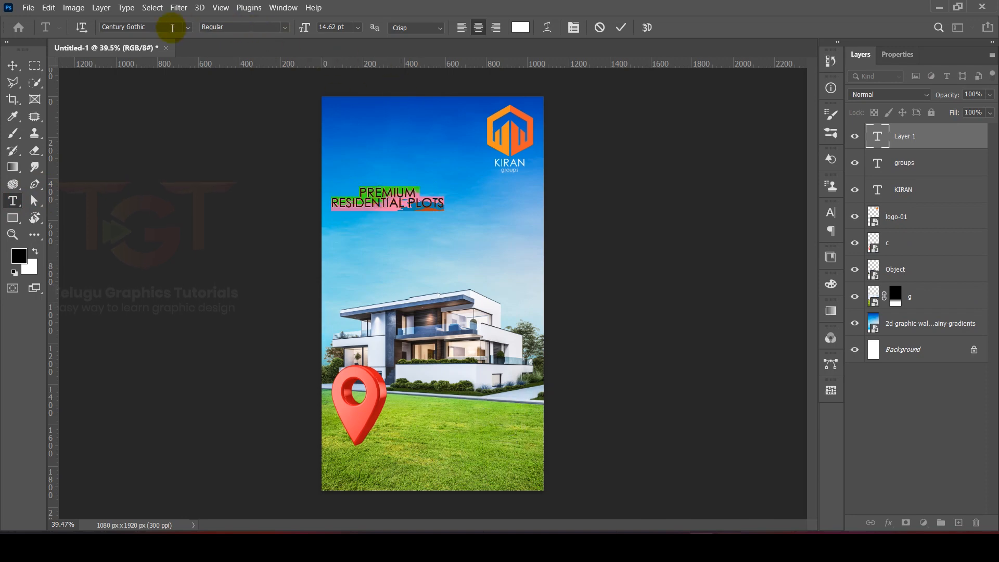
pyautogui.write('Poppins')
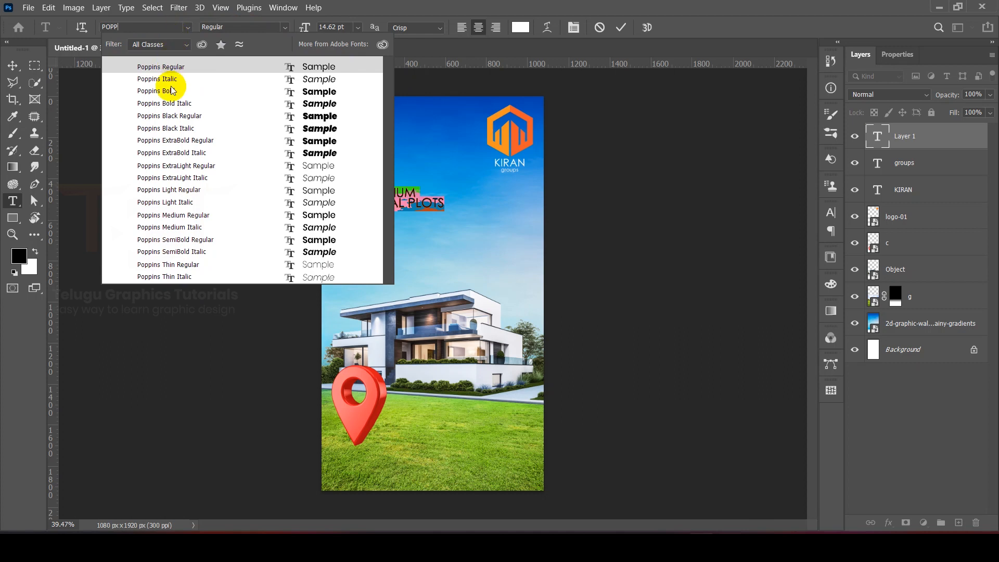
pyautogui.click(172, 91)
pyautogui.click(894, 54)
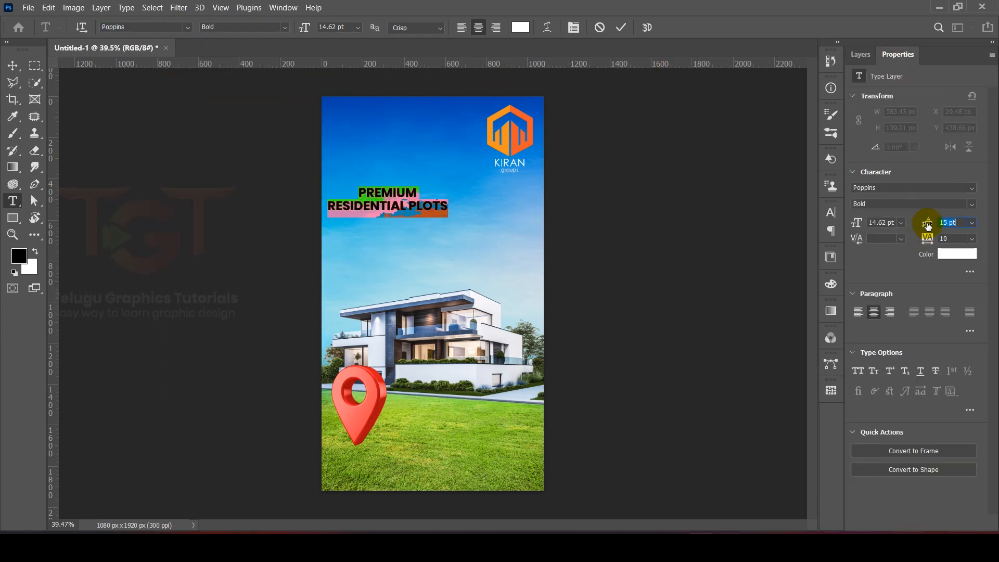
pyautogui.moveTo(927, 226); pyautogui.dragTo(929, 226)
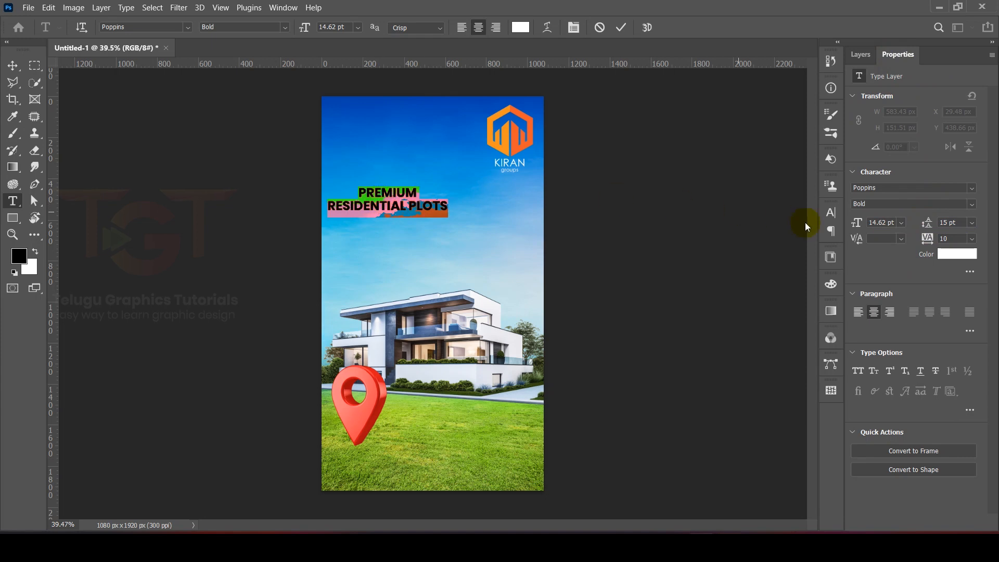
pyautogui.click(620, 28)
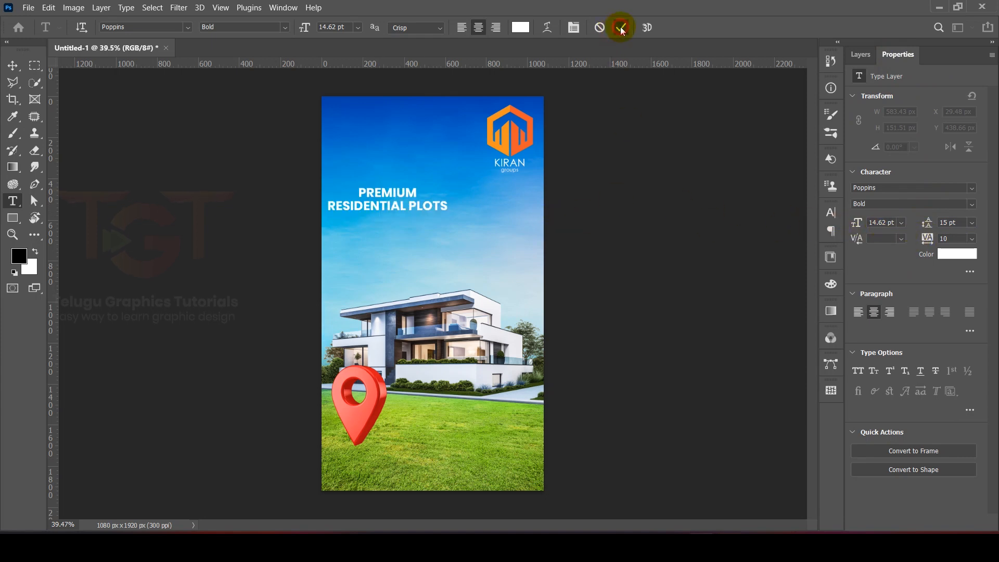
# Step: Move the PREMIUM RESIDENTIAL PLOTS heading up and centre it horizontally on the poster
pyautogui.hotkey('ctrl', 't')
pyautogui.moveTo(411, 198); pyautogui.dragTo(442, 169)
pyautogui.press('Return')
pyautogui.click(14, 65)
pyautogui.moveTo(596, 125); pyautogui.dragTo(509, 178)
pyautogui.hotkey('ctrl', 't')
pyautogui.click(624, 28)
pyautogui.click(860, 54)
pyautogui.click(785, 172)
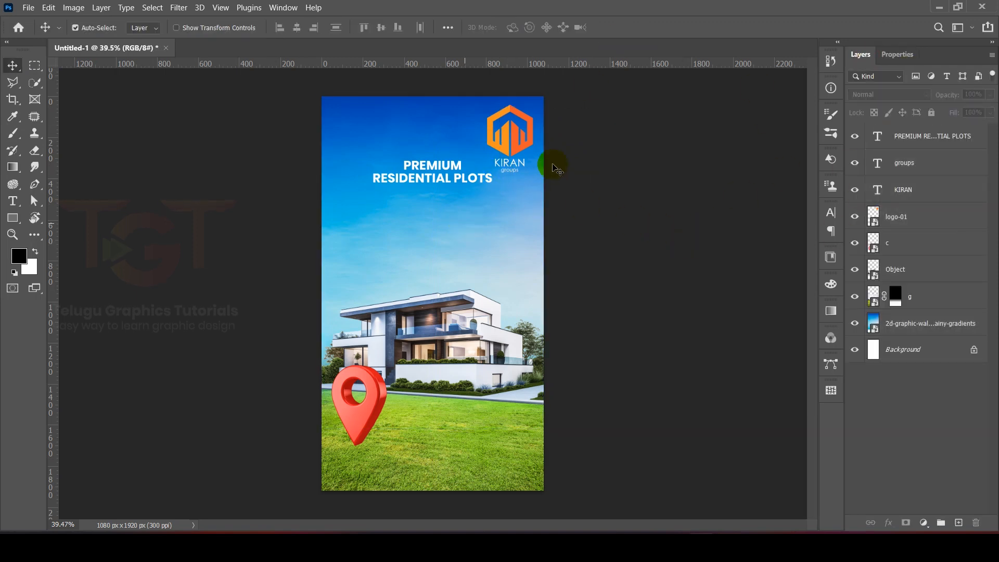
# Step: Group the logo-01, KIRAN and groups layers together
pyautogui.scroll(5, 521, 151)
pyautogui.scroll(3, 526, 140)
pyautogui.click(526, 140)
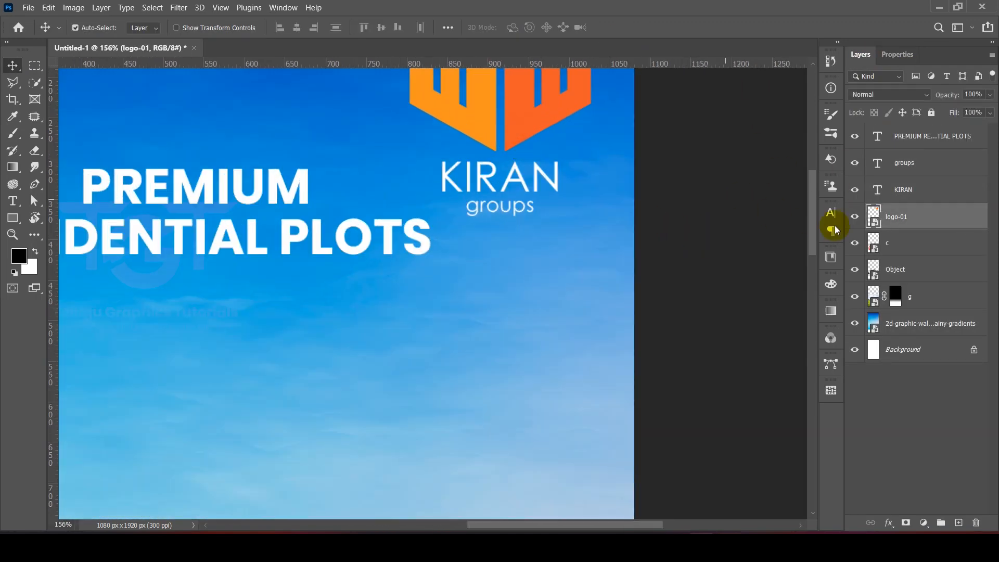
pyautogui.keyDown('shift'); pyautogui.click(915, 192); pyautogui.keyUp('shift')
pyautogui.keyDown('shift'); pyautogui.click(919, 165); pyautogui.keyUp('shift')
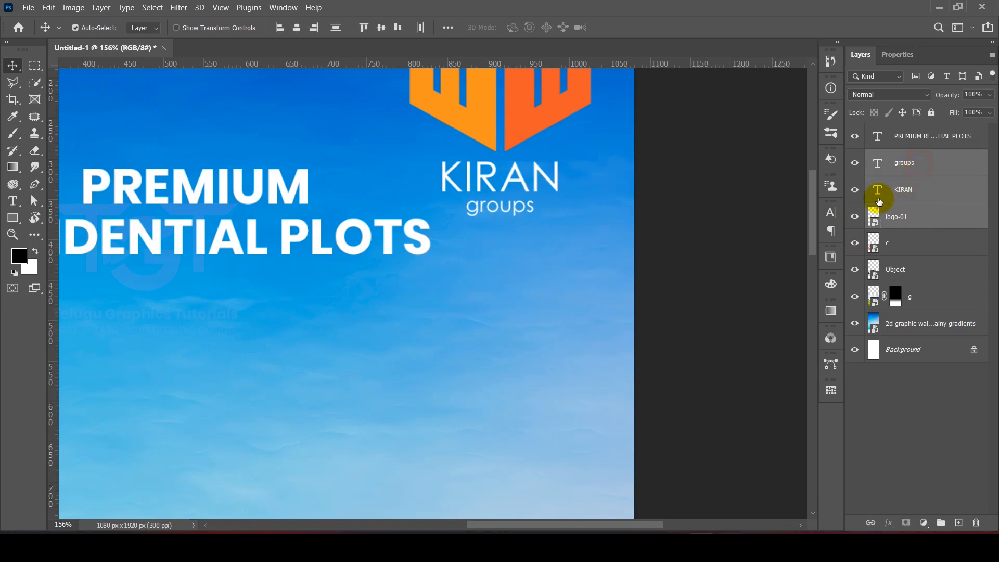
pyautogui.click(940, 522)
# Step: Toggle the new group off and on to check its contents, and rename it LOGO
pyautogui.click(855, 158)
pyautogui.click(855, 157)
pyautogui.click(900, 157)
pyautogui.write('LOGO')
pyautogui.press('Return')
# Step: Scale the LOGO group down and place it in the poster's upper right corner
pyautogui.scroll(-5, 703, 169)
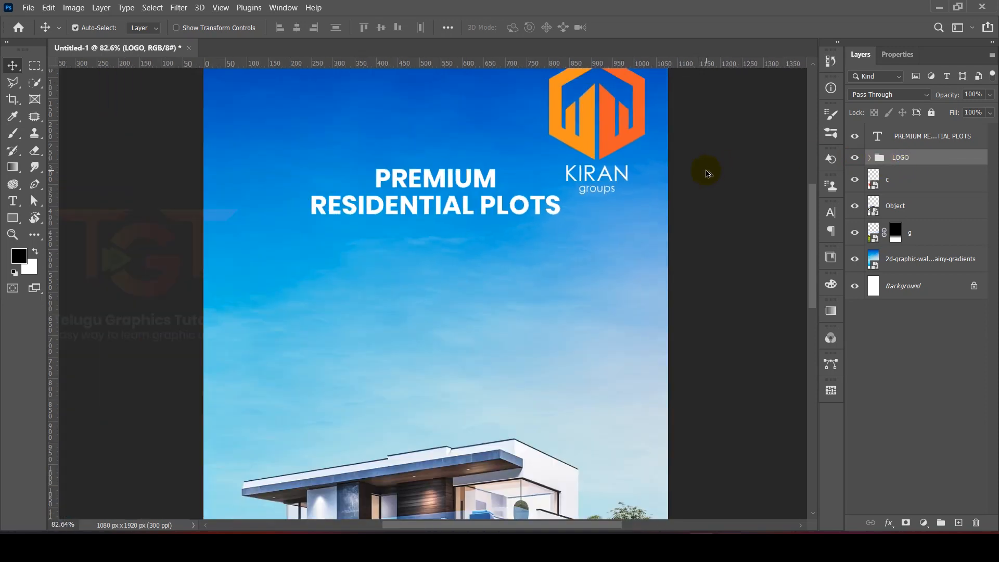
pyautogui.hotkey('ctrl', 't')
pyautogui.moveTo(604, 187); pyautogui.dragTo(663, 120)
pyautogui.press('Return')
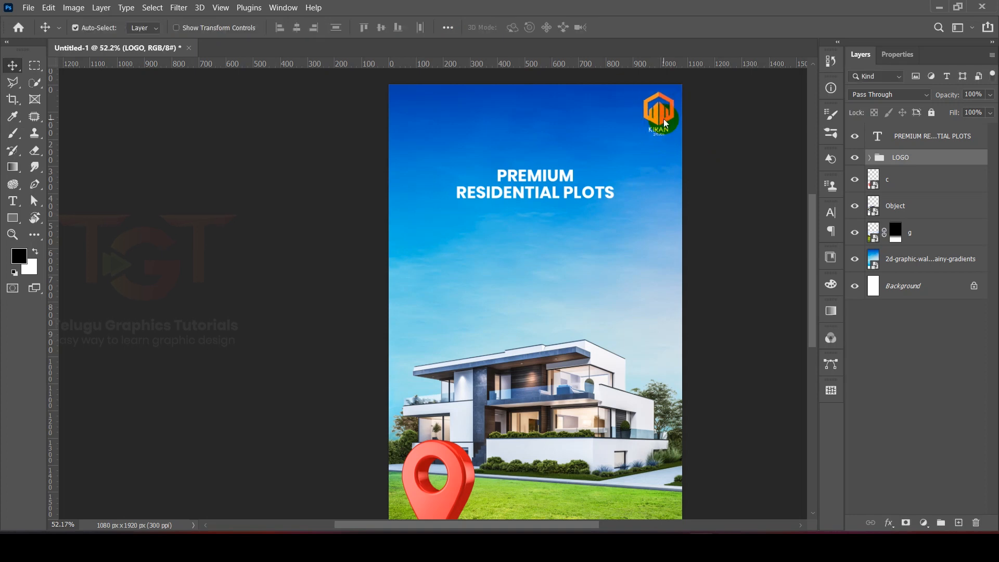
# Step: Move the PREMIUM RESIDENTIAL PLOTS heading up near the poster's top edge and put its layer into the LOGO group
pyautogui.moveTo(566, 179); pyautogui.dragTo(567, 143)
pyautogui.moveTo(907, 123); pyautogui.dragTo(900, 157)
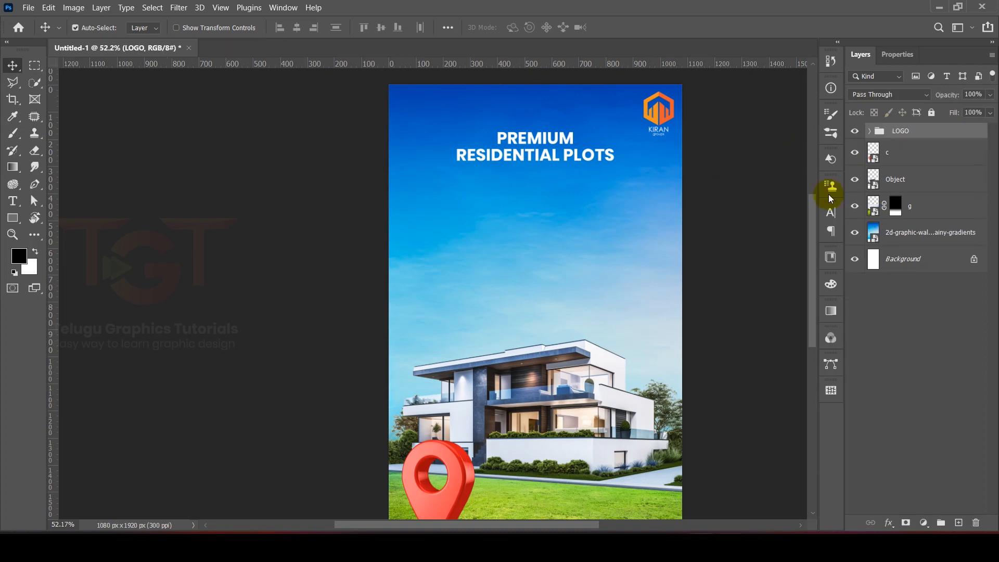
# Step: Group the sky wallpaper, house and grass layers and name the group IMAGE
pyautogui.scroll(-3, 569, 346)
pyautogui.click(445, 244)
pyautogui.keyDown('shift'); pyautogui.click(461, 312); pyautogui.keyUp('shift')
pyautogui.keyDown('shift'); pyautogui.click(458, 408); pyautogui.keyUp('shift')
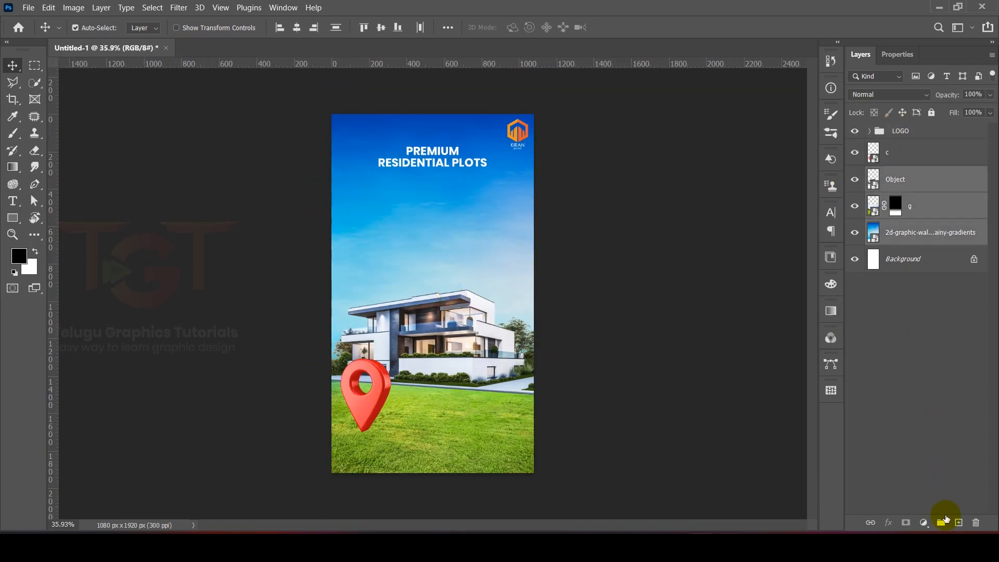
pyautogui.click(942, 522)
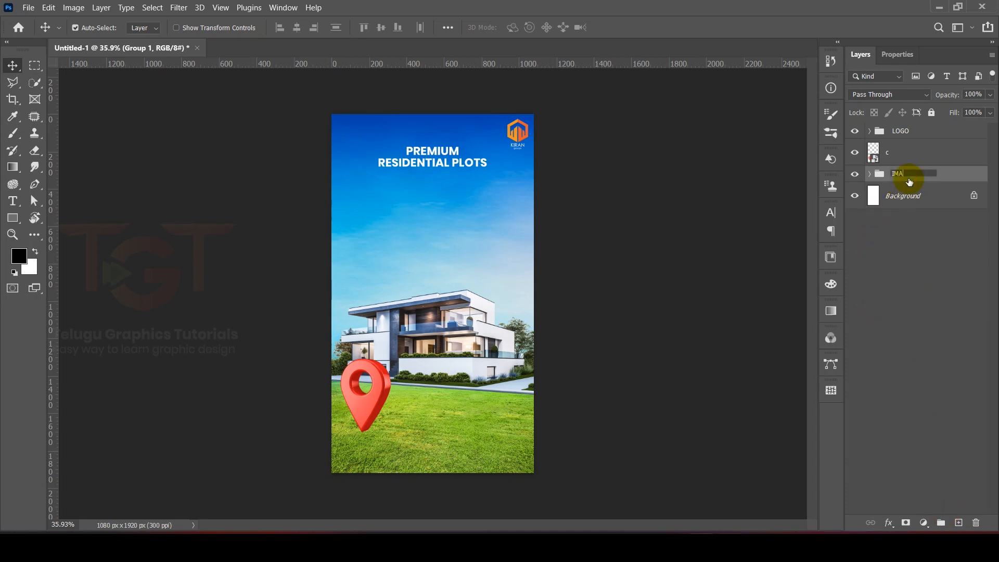
# Step: Hide and show layer c again to check that it holds the location pin
pyautogui.click(855, 151)
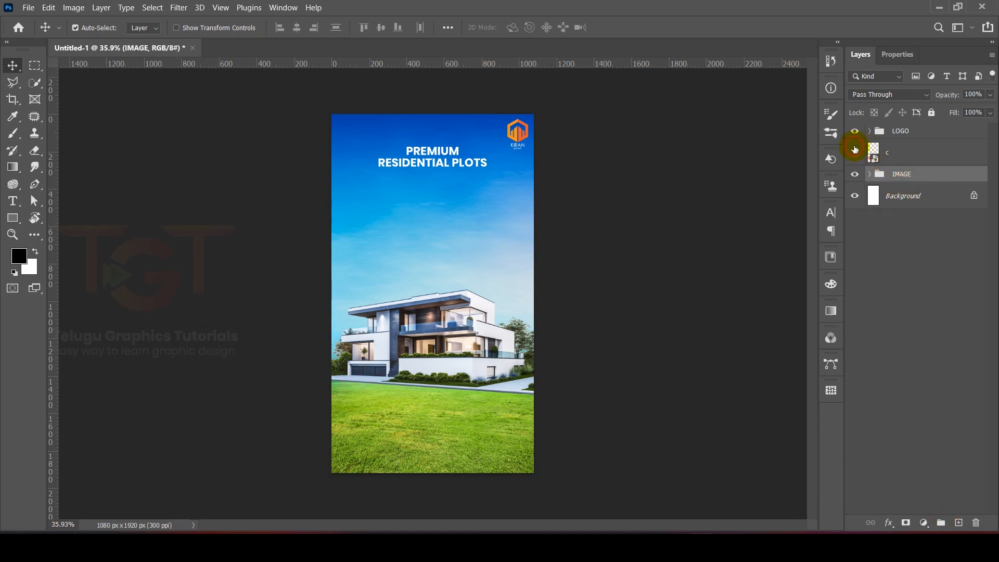
pyautogui.click(854, 149)
pyautogui.click(926, 152)
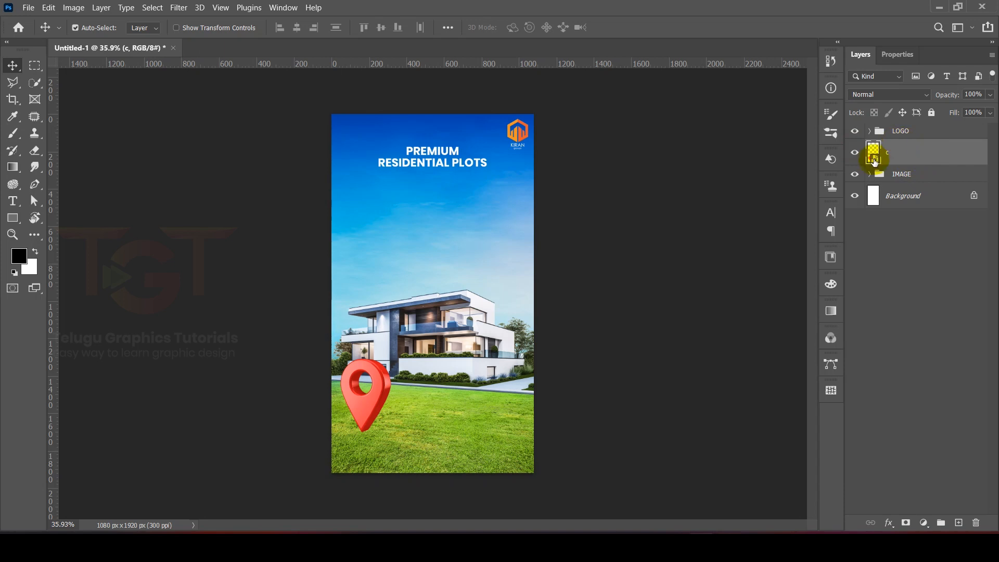
pyautogui.click(604, 187)
# Step: Draw a six-sided polygon about 459 x 397 px below the heading and rotate it -90° so a corner points up
pyautogui.rightClick(13, 217)
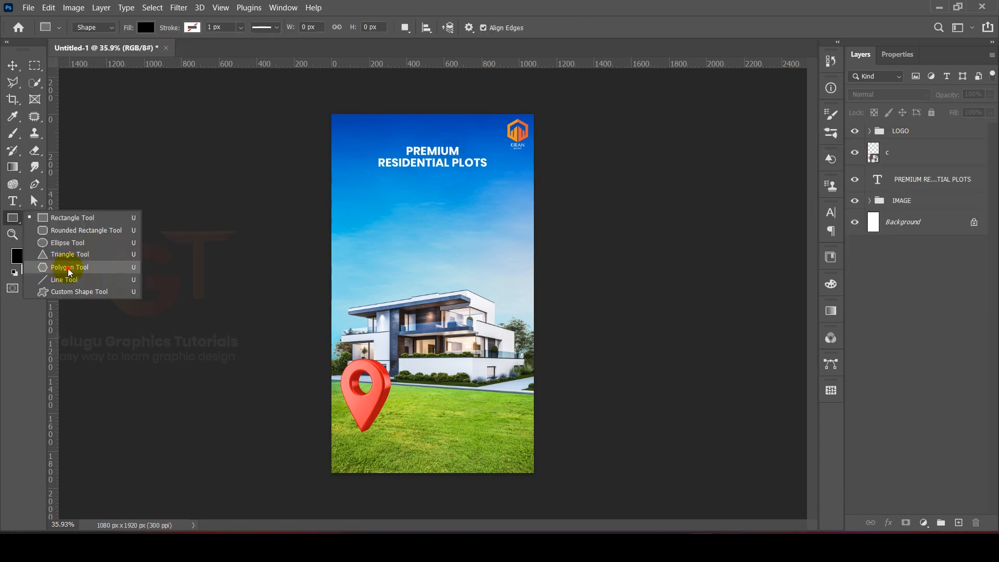
pyautogui.click(69, 267)
pyautogui.moveTo(404, 204); pyautogui.dragTo(479, 206)
pyautogui.hotkey('ctrl', 't')
pyautogui.scroll(2, 433, 225)
pyautogui.click(613, 27)
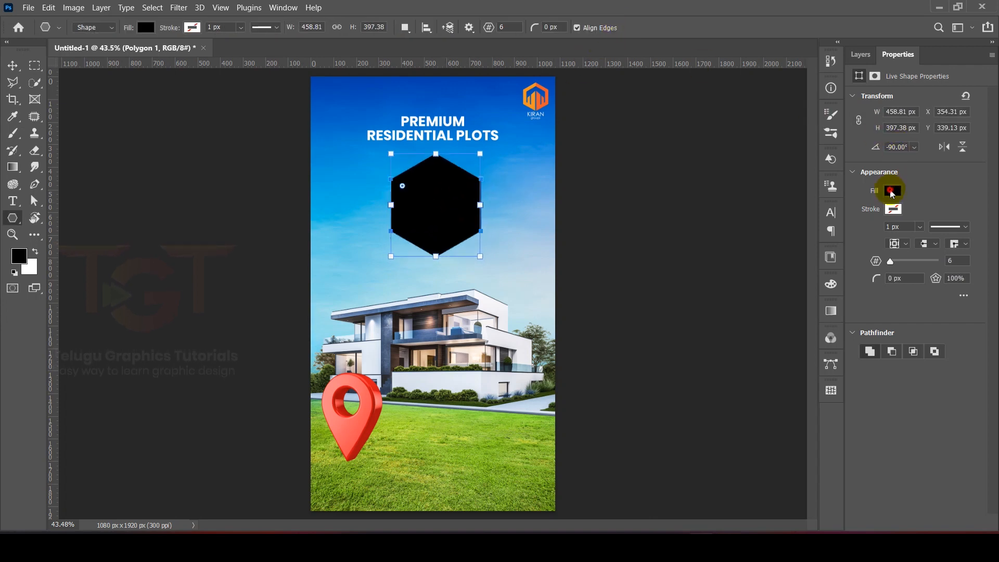
# Step: Change the hexagon's solid fill to a gradient and apply the recently used yellow-to-orange-red preset
pyautogui.click(891, 191)
pyautogui.click(871, 217)
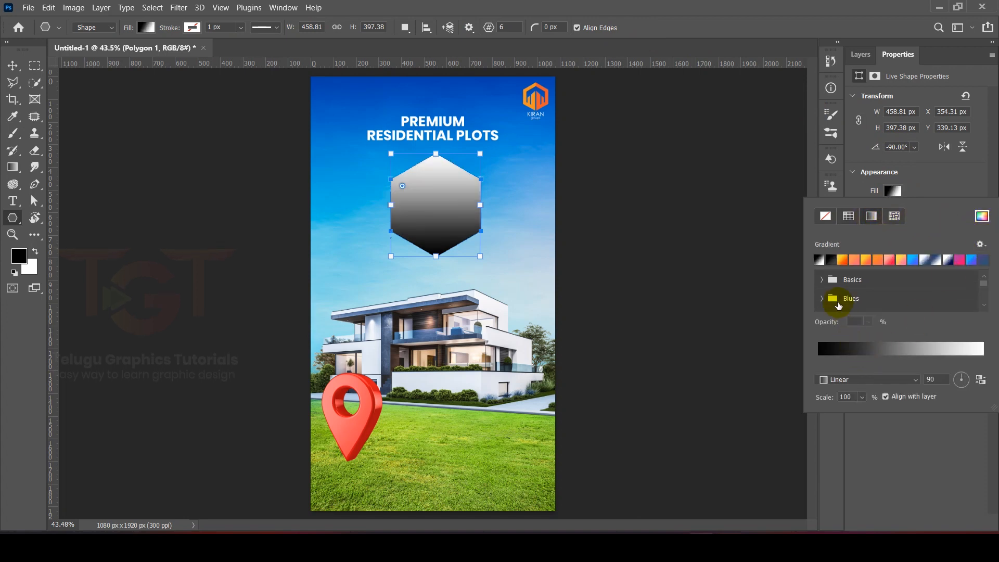
pyautogui.click(841, 261)
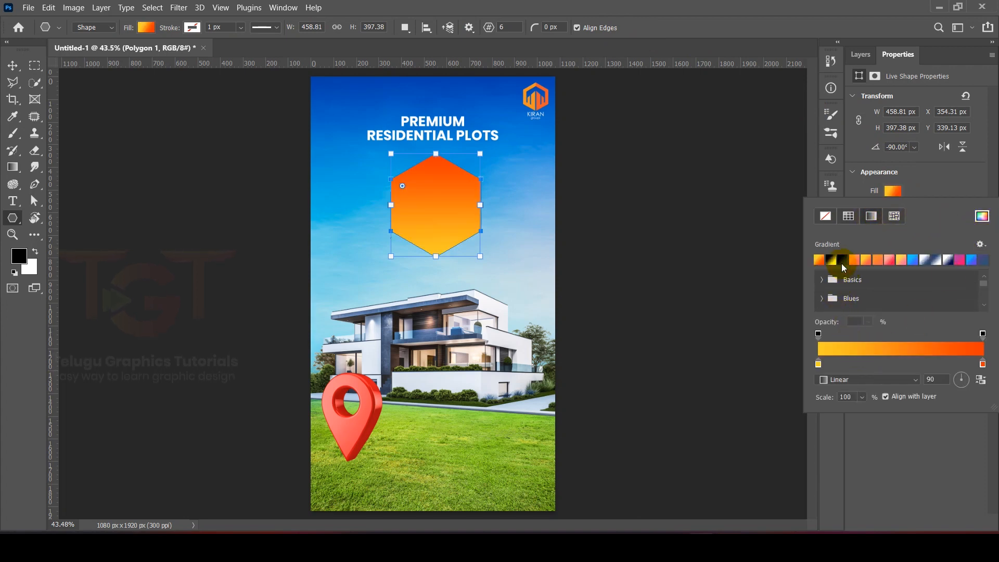
# Step: Try several presets from the Reds gradient group on the hexagon, ending with the red-to-violet one
pyautogui.scroll(-4, 831, 298)
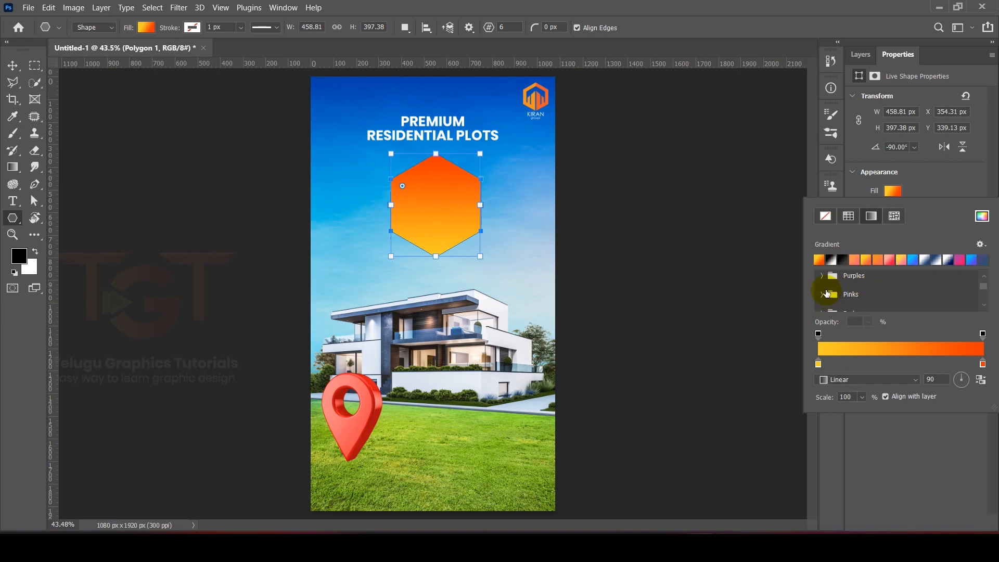
pyautogui.click(823, 283)
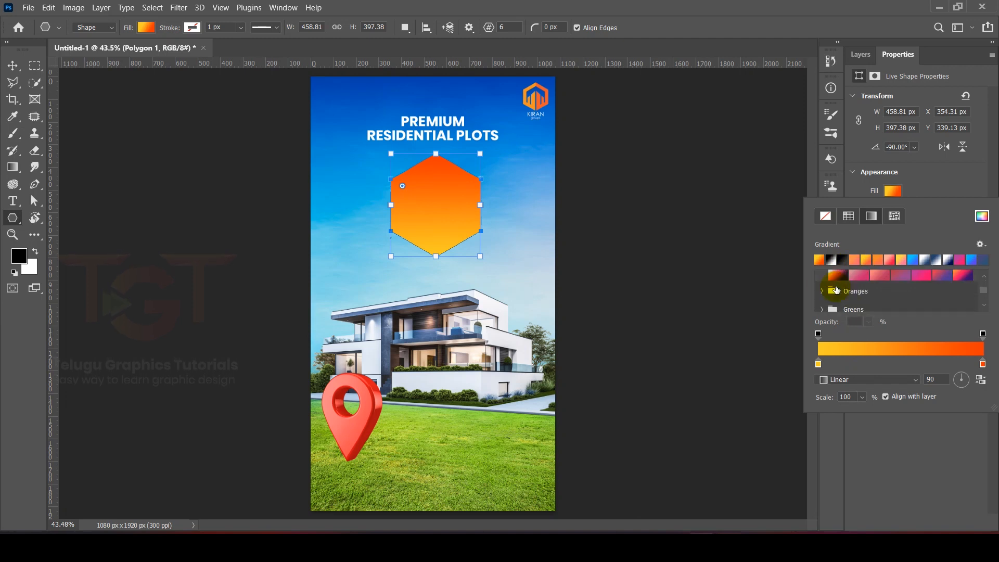
pyautogui.click(879, 279)
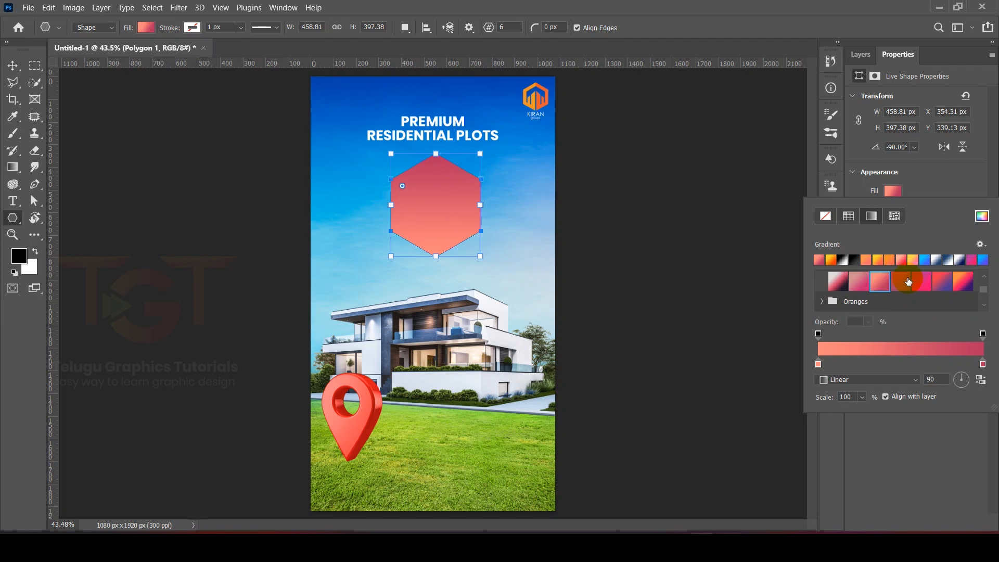
pyautogui.click(901, 281)
pyautogui.click(929, 284)
pyautogui.click(944, 281)
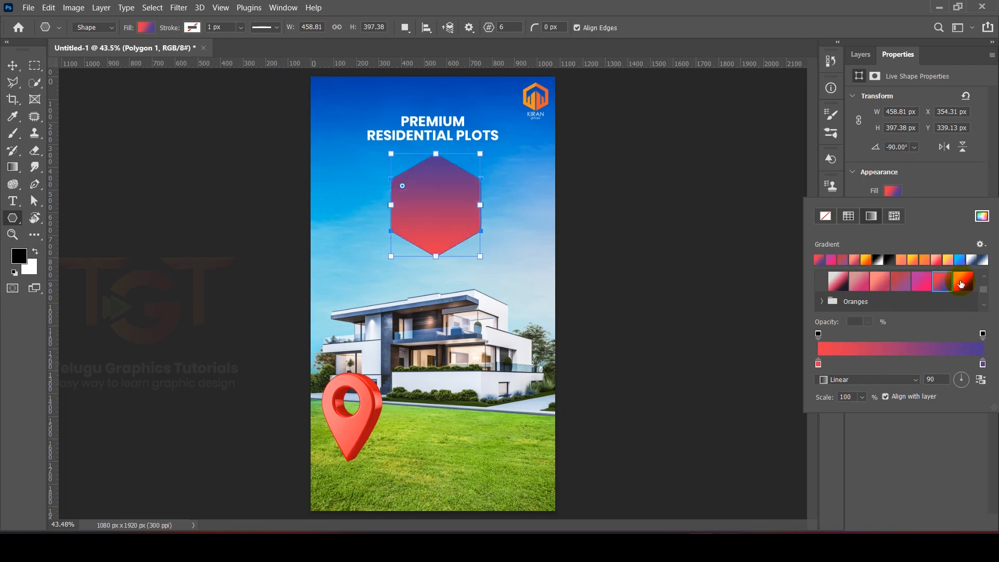
# Step: Recolour the red stop of the hexagon's gradient with the grass green 6a9b16 sampled from the lawn
pyautogui.doubleClick(819, 365)
pyautogui.write('f02638')
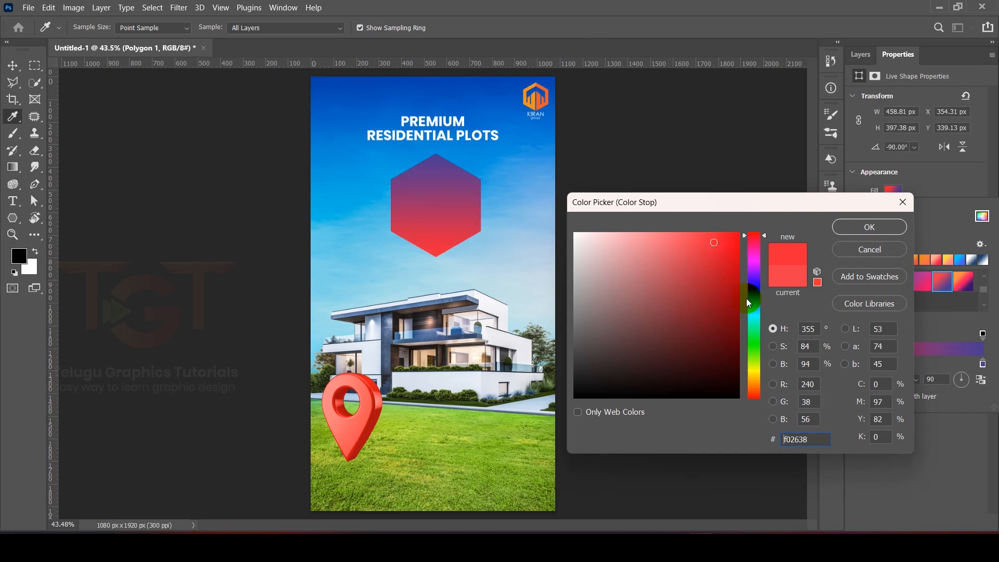
pyautogui.click(753, 368)
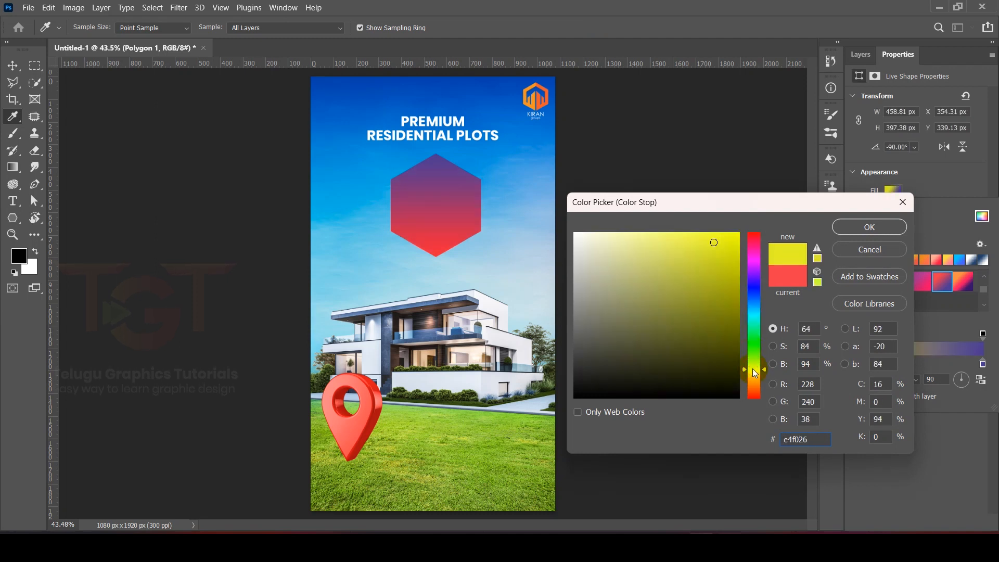
pyautogui.click(753, 366)
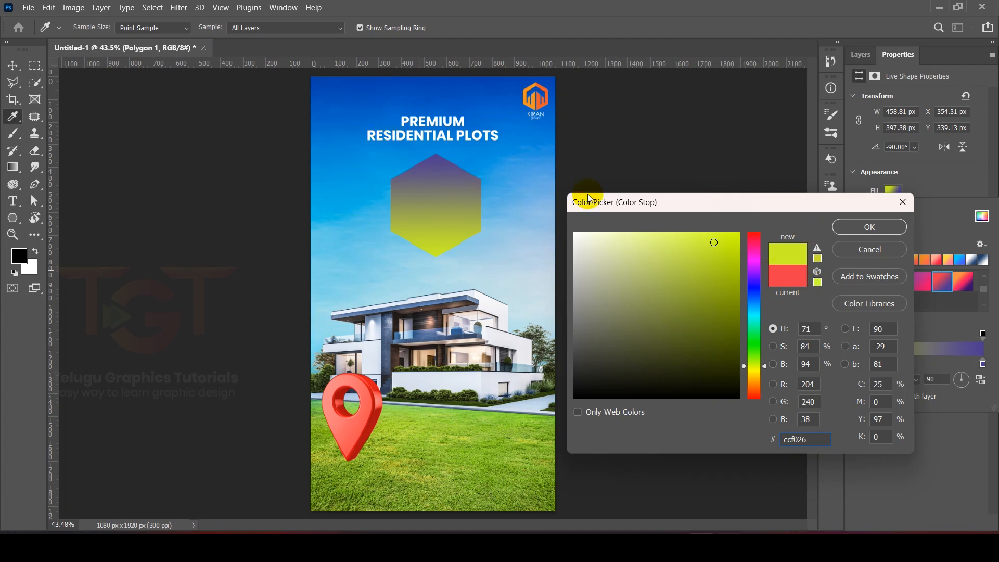
pyautogui.click(478, 433)
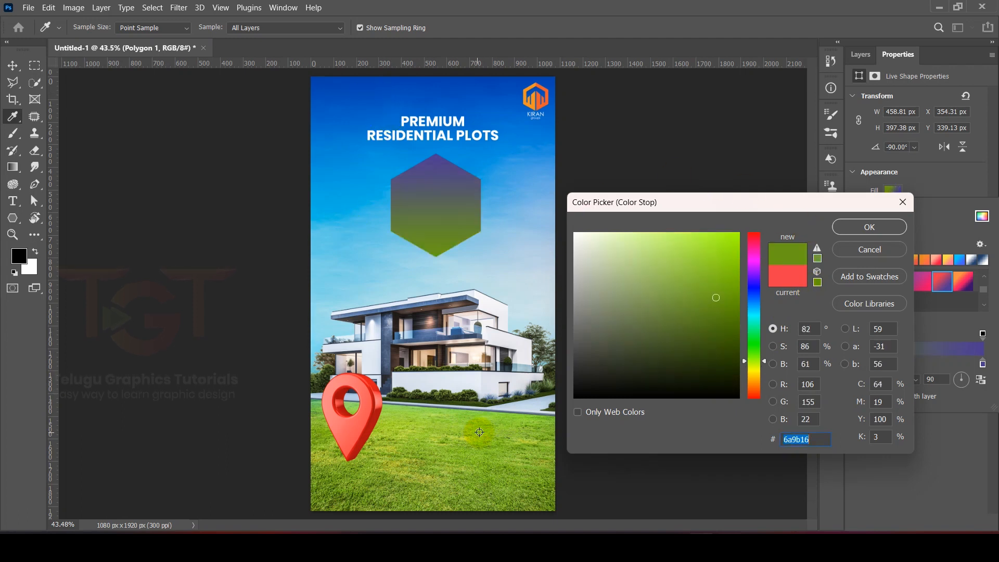
pyautogui.click(862, 227)
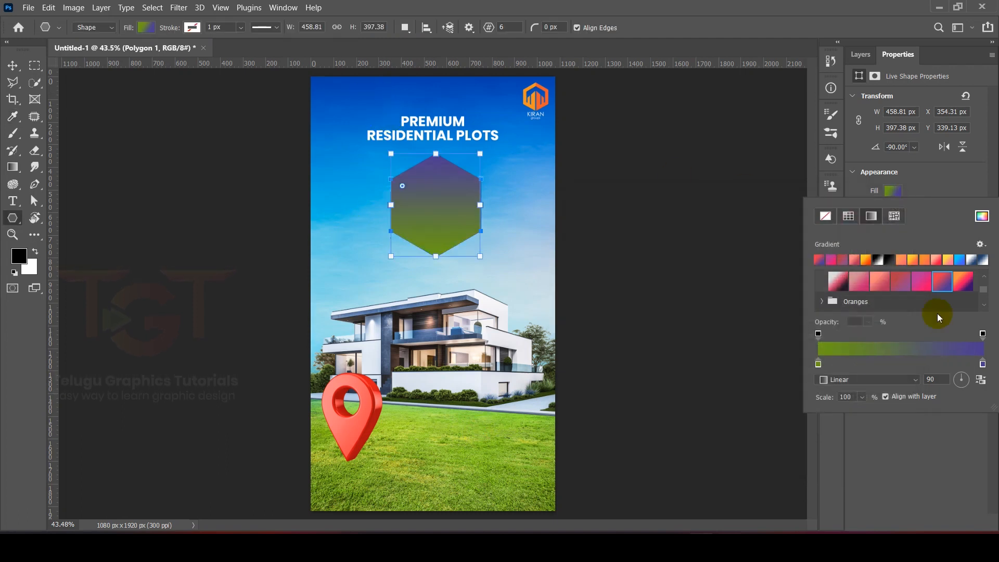
# Step: Recolour the violet stop of the hexagon's gradient with a deep blue sampled from the upper sky
pyautogui.doubleClick(982, 364)
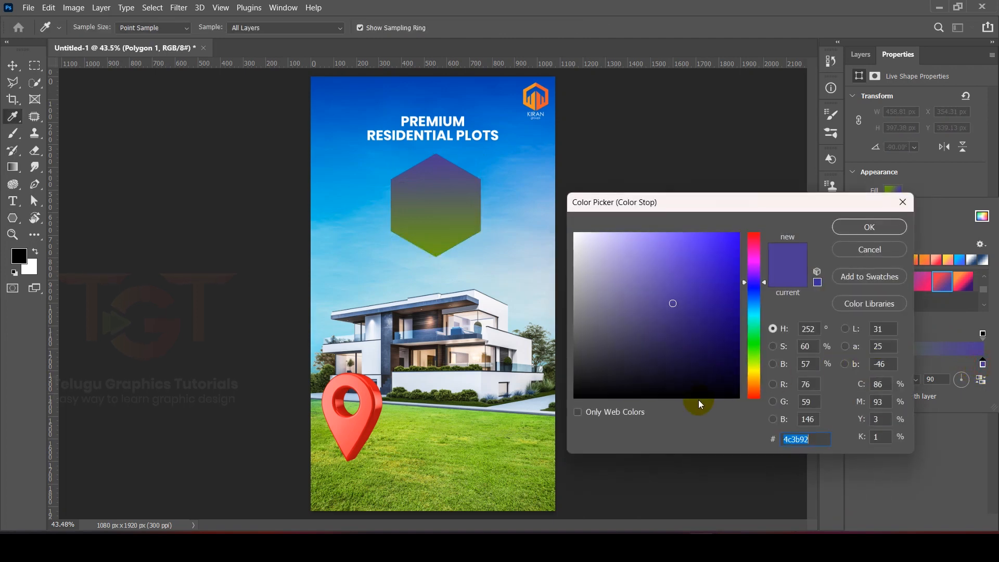
pyautogui.click(360, 101)
pyautogui.click(864, 227)
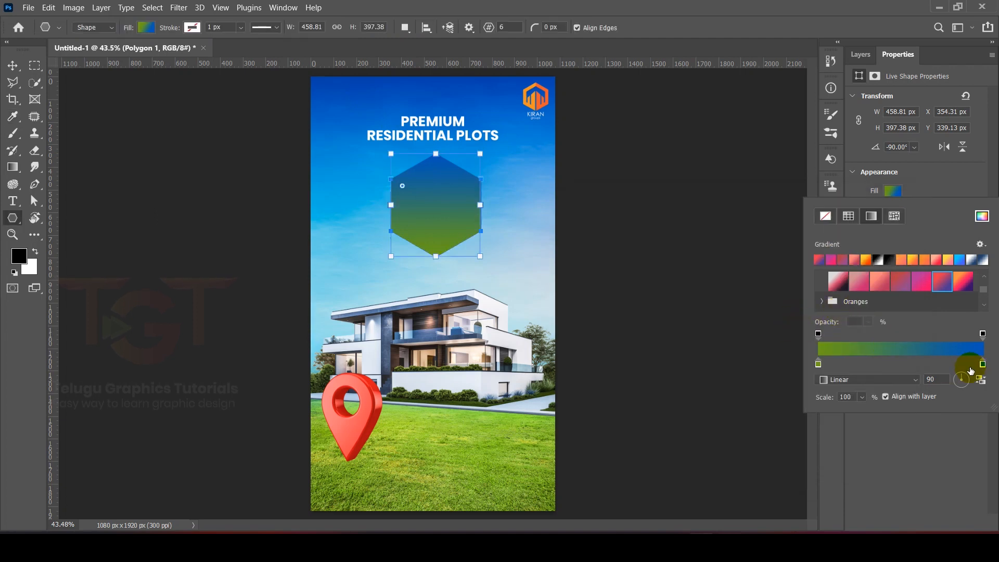
# Step: Add two middle colour stops to the hexagon's gradient and recolour the one nearer the blue end magenta
pyautogui.click(865, 362)
pyautogui.click(923, 361)
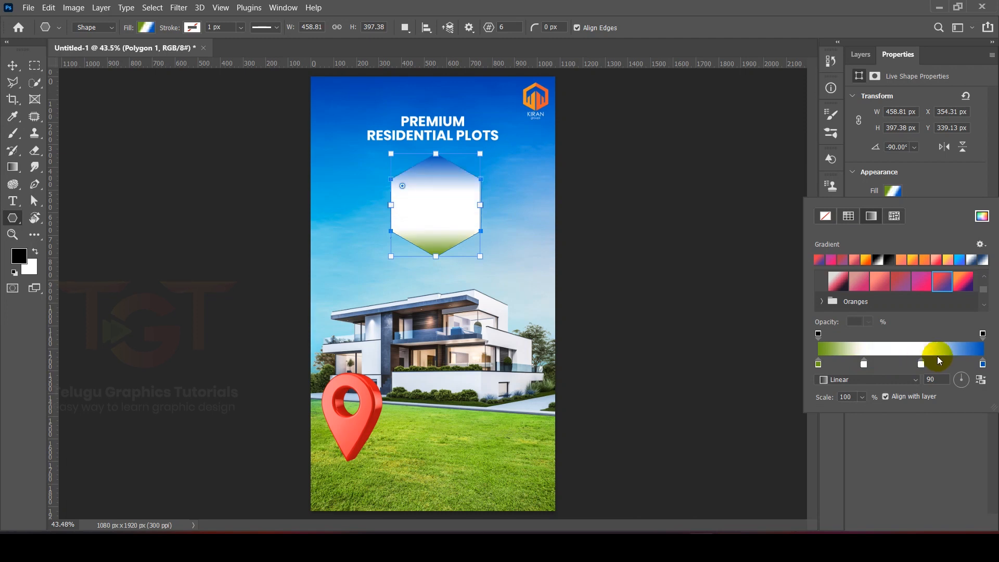
pyautogui.doubleClick(920, 364)
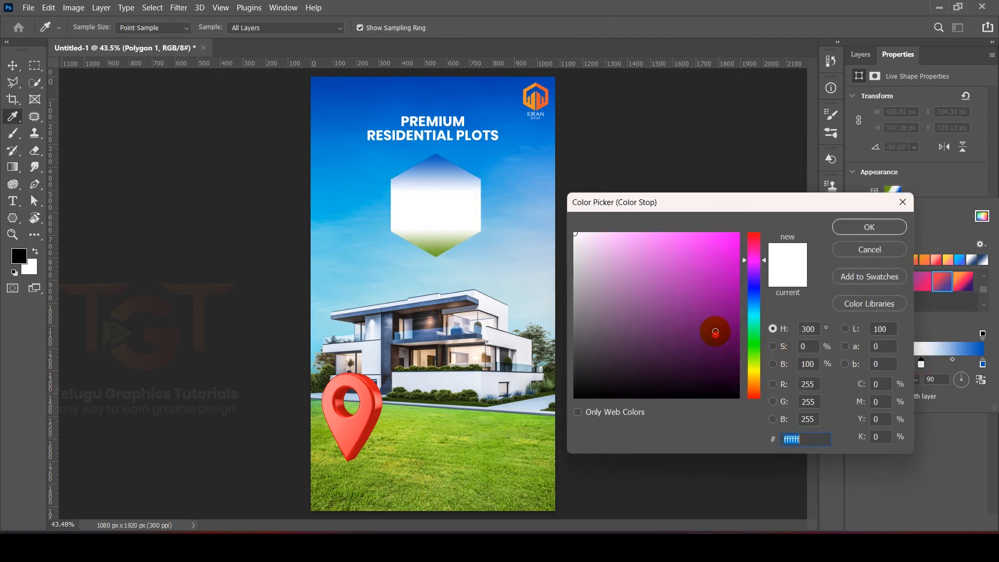
pyautogui.click(729, 256)
pyautogui.click(868, 227)
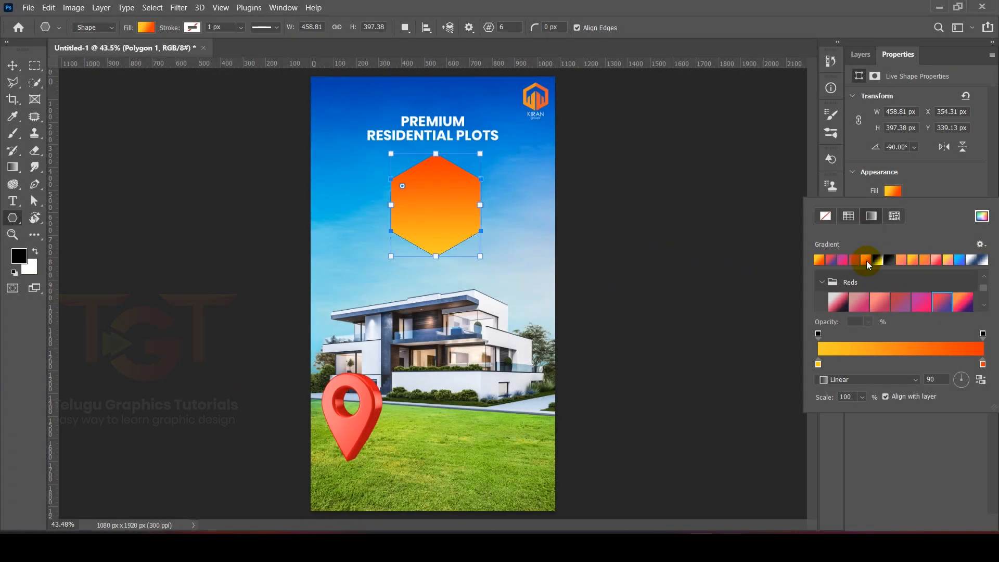
# Step: Apply the yellow-to-coral gradient preset to the hexagon and enlarge it to about 496 x 430 px, centred below the heading
pyautogui.click(911, 260)
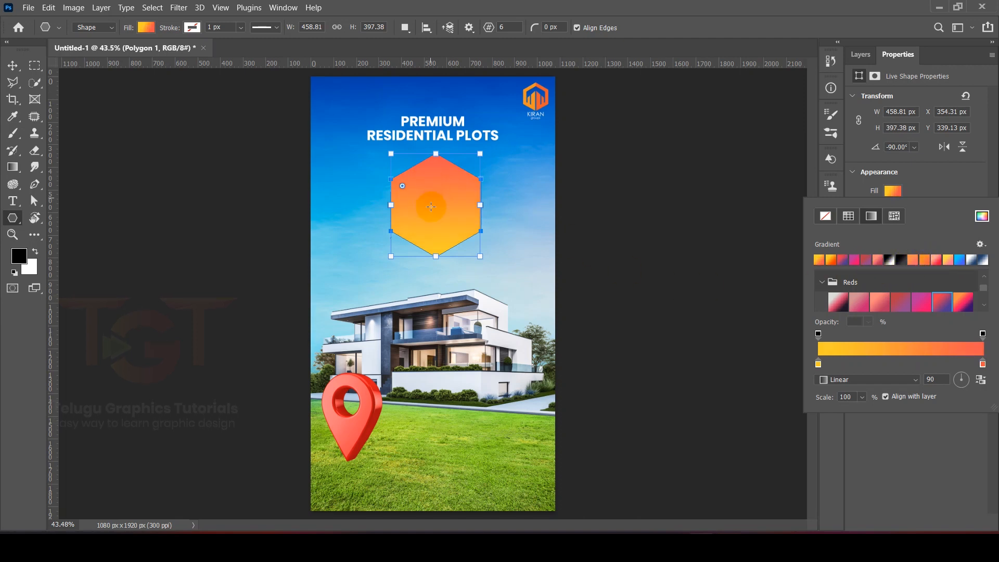
pyautogui.click(944, 206)
pyautogui.press('v')
pyautogui.moveTo(428, 203); pyautogui.dragTo(448, 216)
pyautogui.hotkey('ctrl', 't')
pyautogui.press('Return')
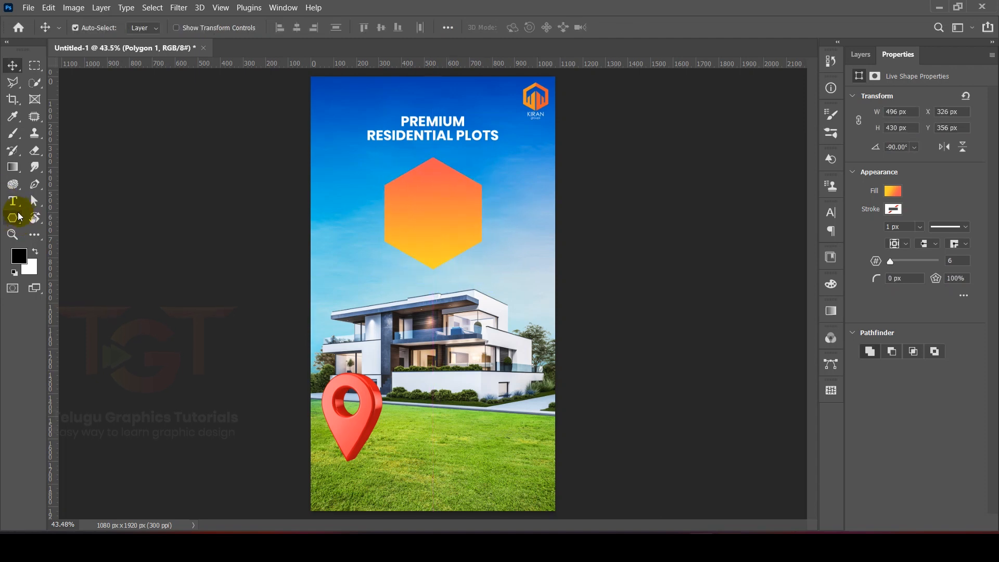
# Step: Draw a rectangle about 573 x 97 px as a horizontal bar across the middle of the hexagon
pyautogui.click(13, 218)
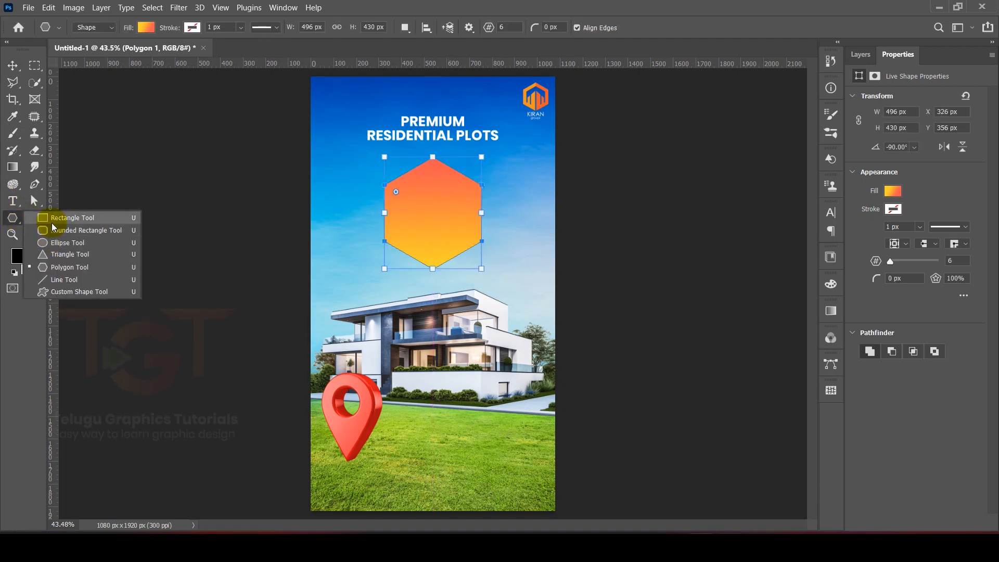
pyautogui.click(52, 218)
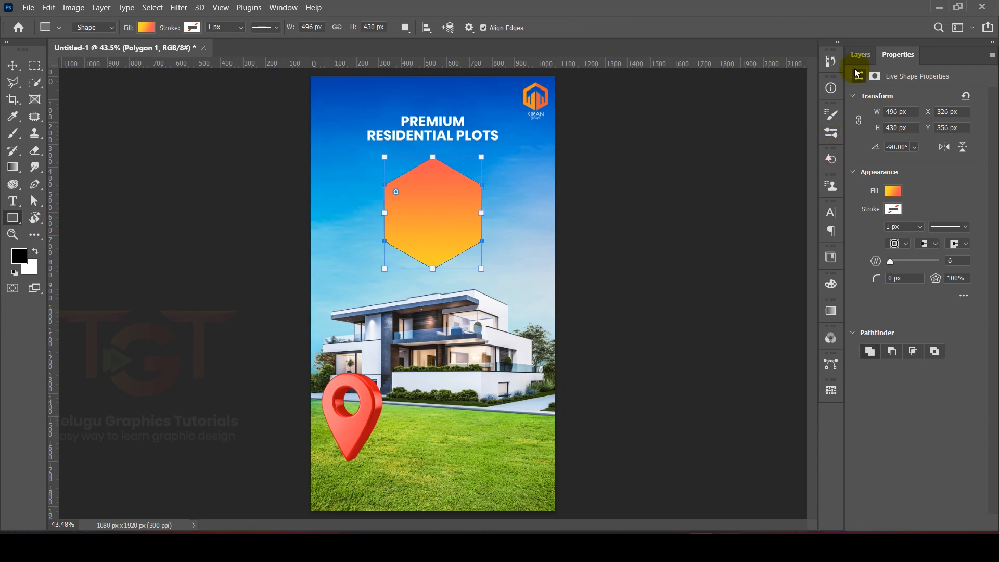
pyautogui.click(860, 54)
pyautogui.scroll(1, 400, 223)
pyautogui.moveTo(361, 199); pyautogui.dragTo(517, 224)
pyautogui.click(866, 59)
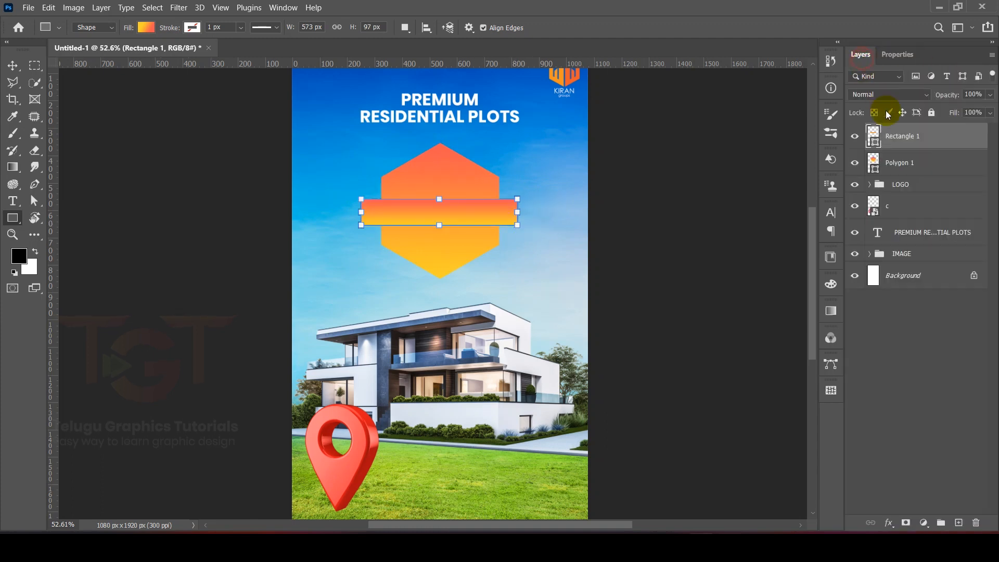
# Step: Change the bar's fill from the gradient to the solid green swatch in the CMYK group
pyautogui.click(898, 54)
pyautogui.click(893, 191)
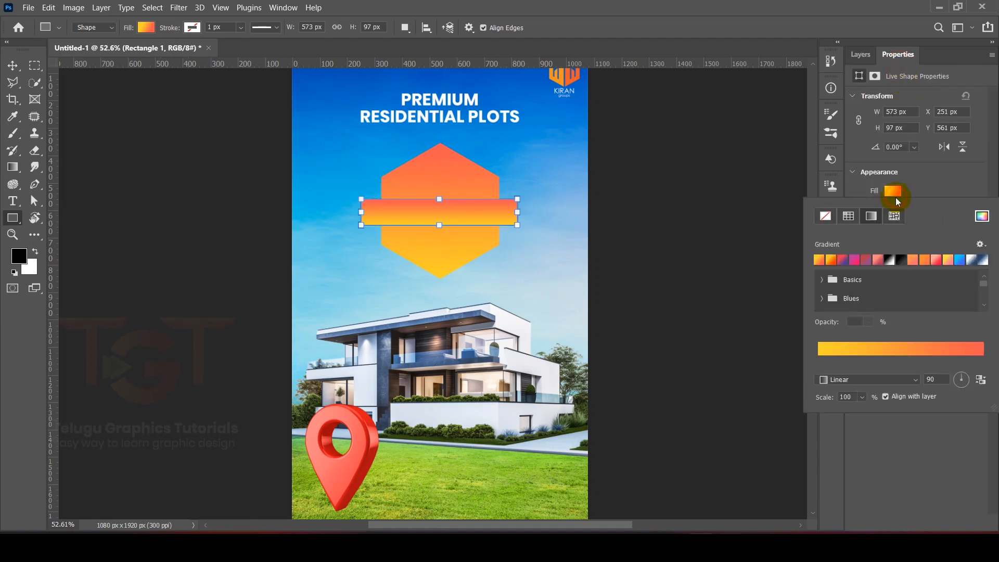
pyautogui.click(848, 216)
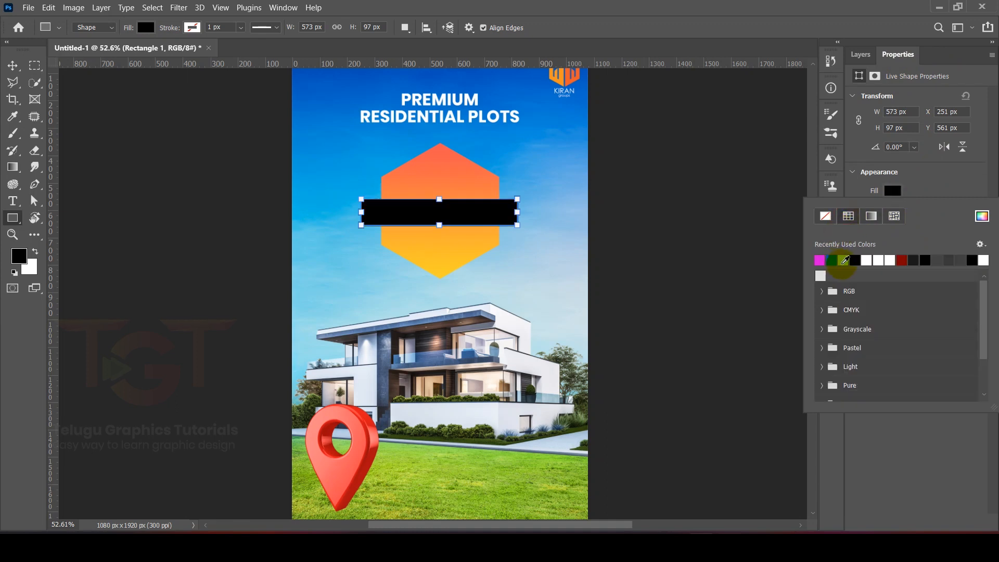
pyautogui.click(822, 311)
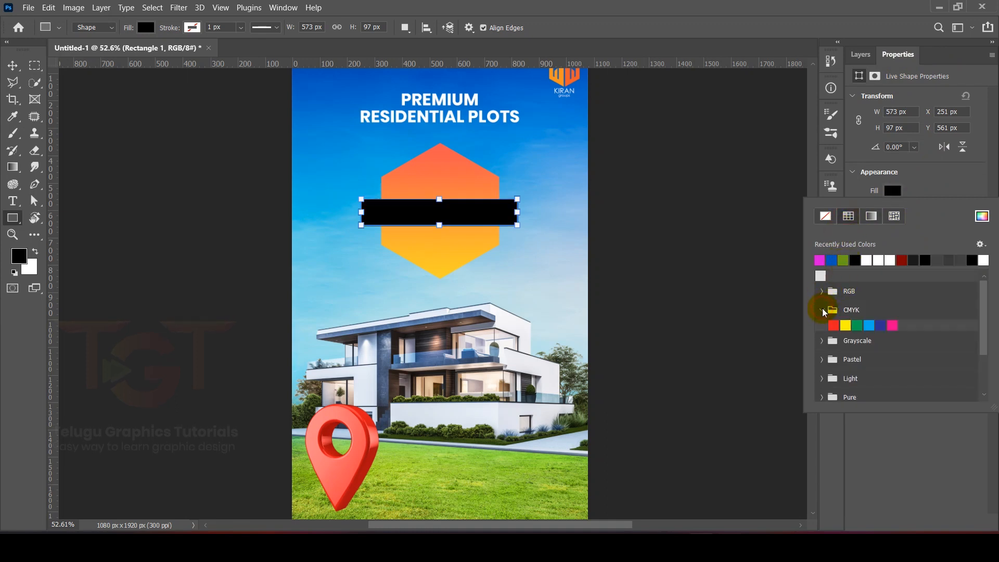
pyautogui.click(858, 327)
pyautogui.scroll(-2, 861, 328)
pyautogui.click(916, 192)
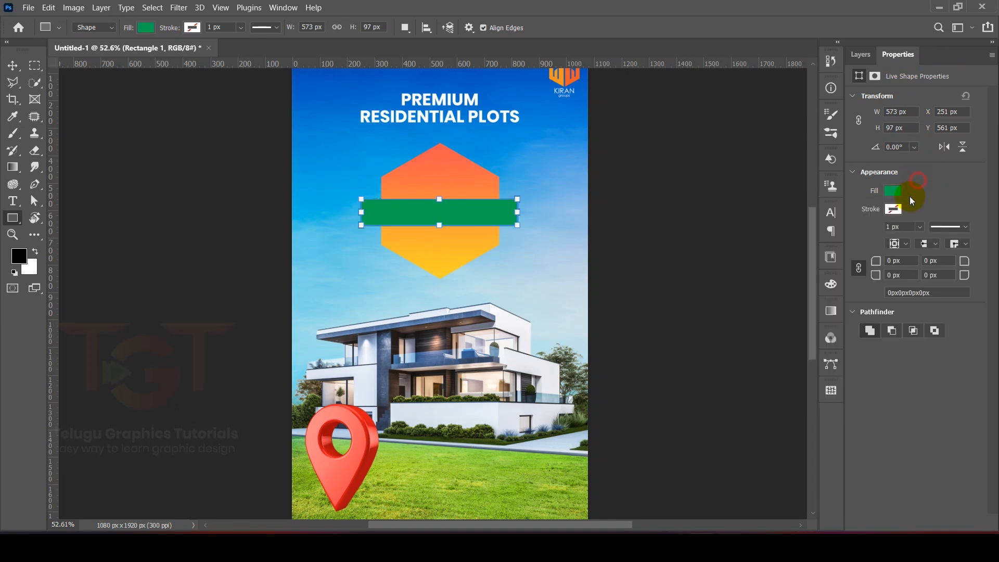
# Step: Darken the bar's green fill to 007539 by lowering its brightness to 46%
pyautogui.click(891, 194)
pyautogui.click(982, 216)
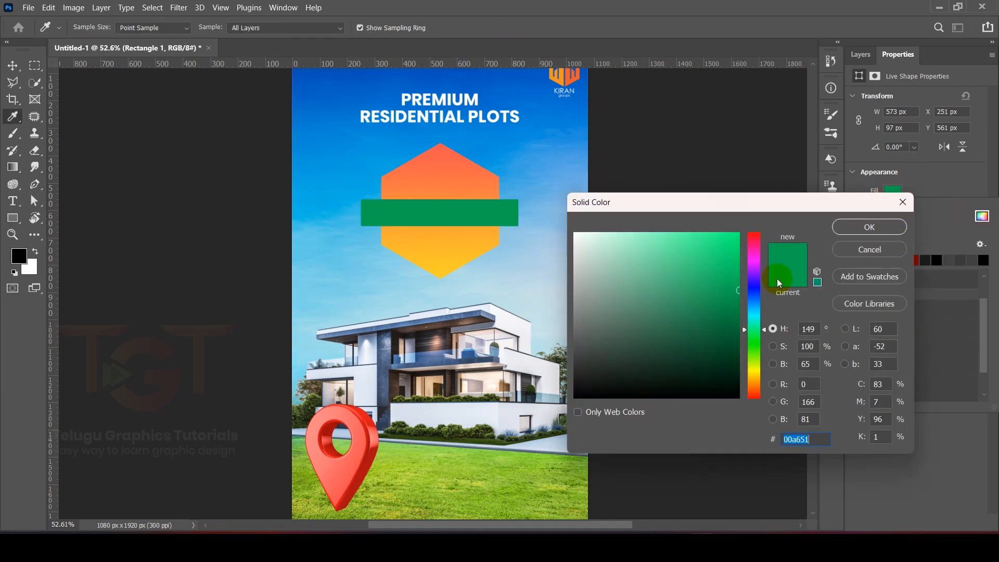
pyautogui.click(774, 346)
pyautogui.click(774, 364)
pyautogui.moveTo(753, 290); pyautogui.dragTo(756, 320)
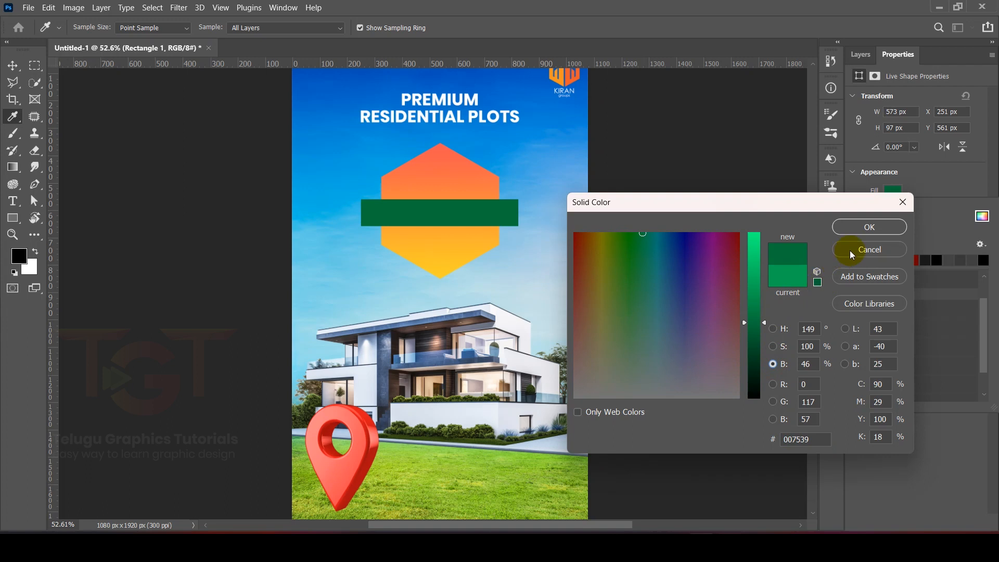
pyautogui.click(870, 227)
pyautogui.click(932, 183)
# Step: Transform the green bar so it sits centred horizontally across the hexagon
pyautogui.hotkey('ctrl', 't')
pyautogui.moveTo(416, 213); pyautogui.dragTo(446, 212)
pyautogui.press('Return')
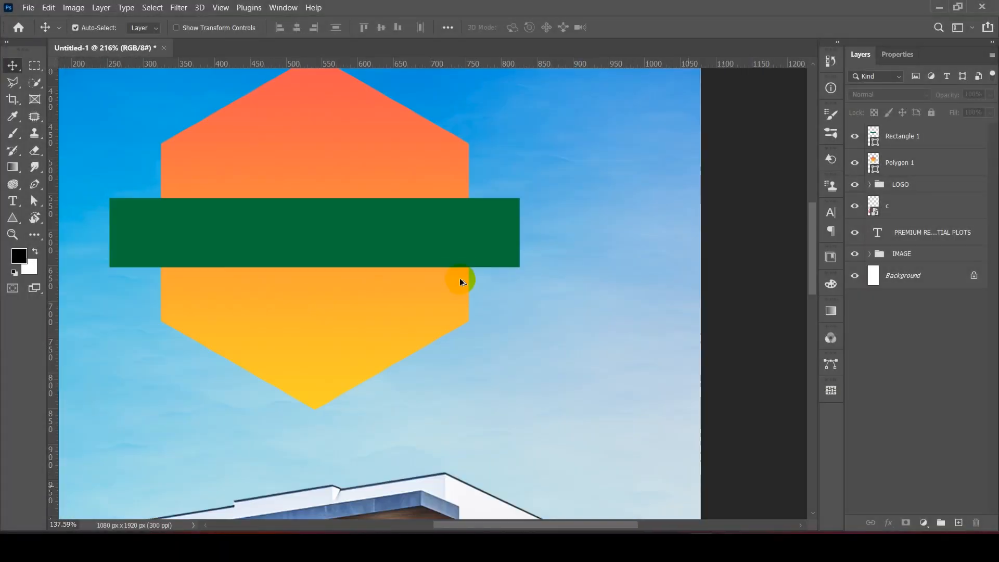
# Step: On a new layer, draw a triangular fold with the Pen tool from the bar's lower-right corner and convert the path to a shape
pyautogui.click(958, 523)
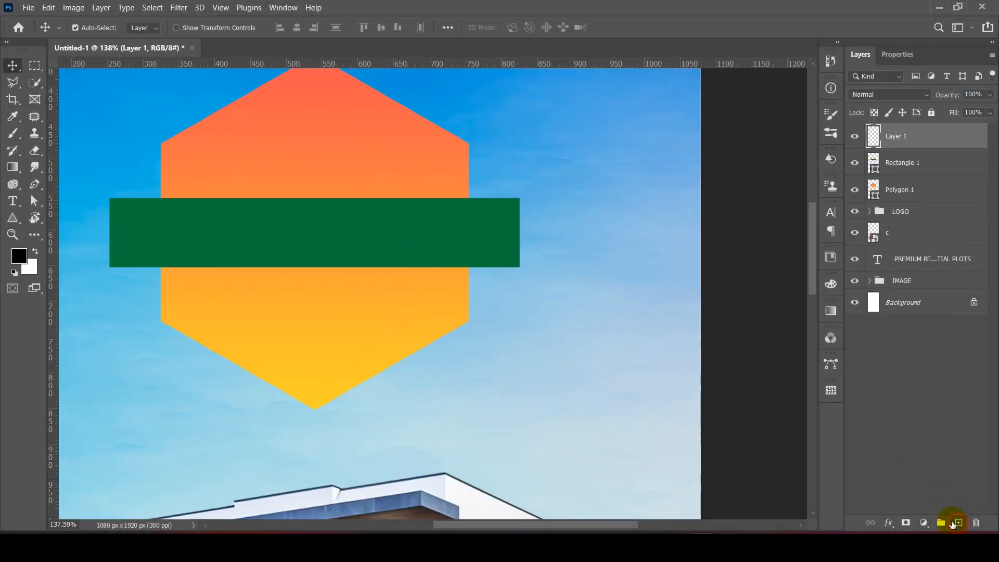
pyautogui.click(34, 184)
pyautogui.scroll(3, 487, 263)
pyautogui.scroll(2, 487, 262)
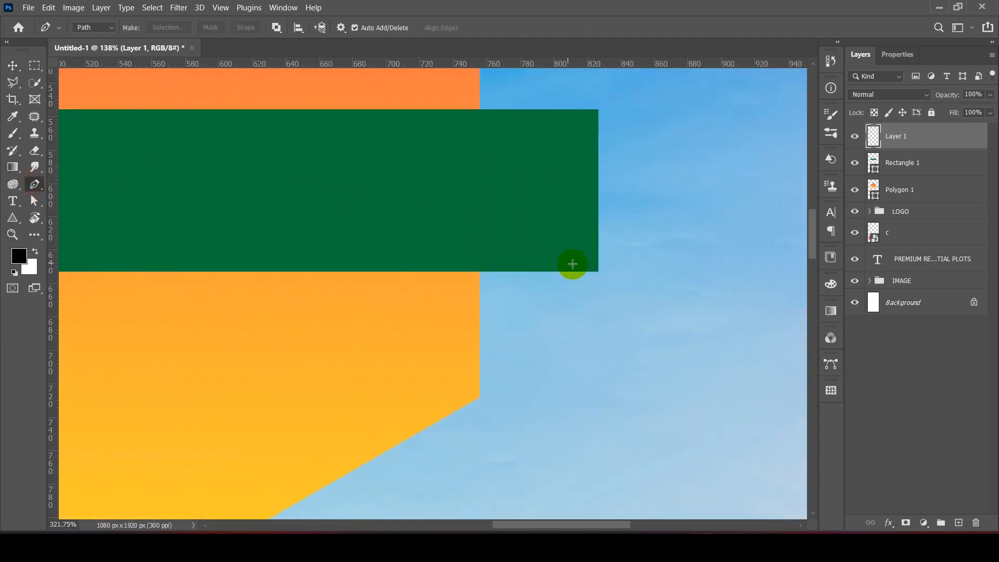
pyautogui.click(598, 271)
pyautogui.click(598, 272)
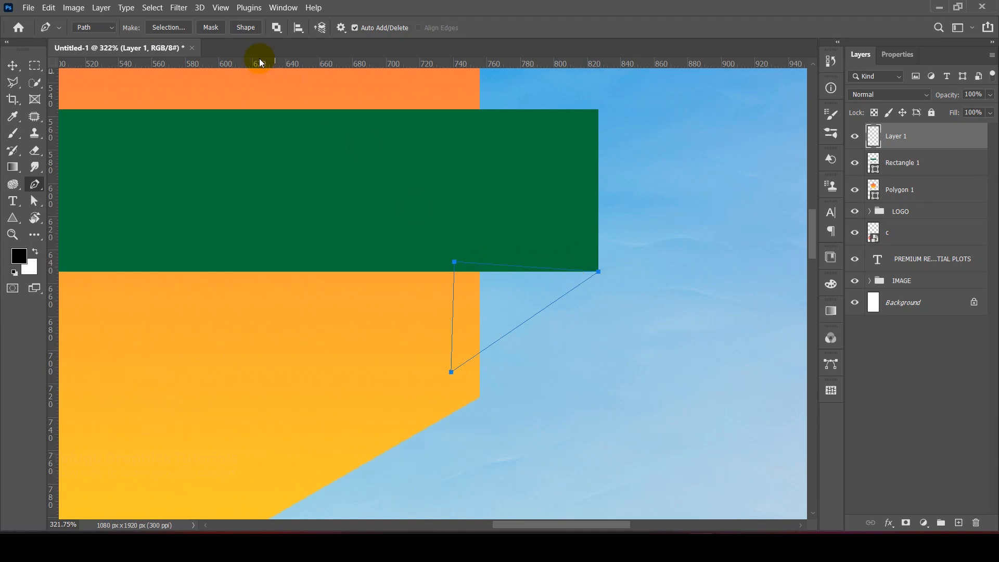
pyautogui.click(246, 28)
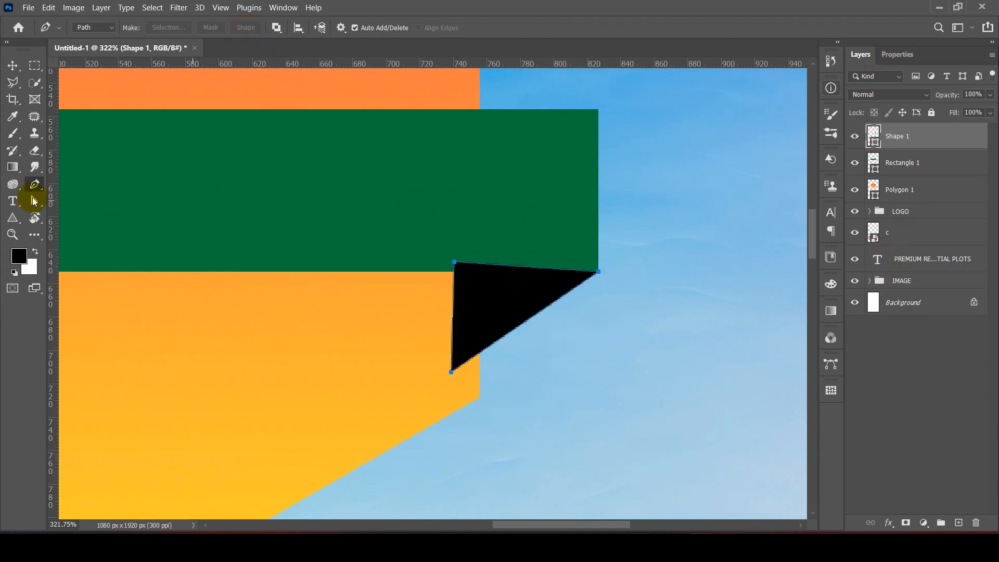
# Step: Sample the bar's dark green as the foreground colour with the Eyedropper tool
pyautogui.click(12, 116)
pyautogui.click(420, 188)
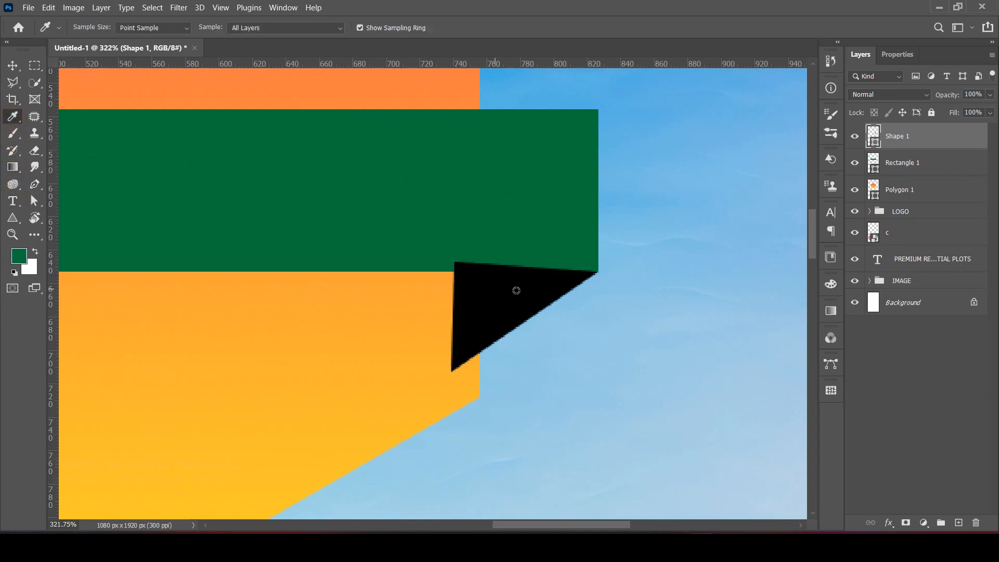
pyautogui.click(893, 57)
pyautogui.click(857, 56)
pyautogui.click(13, 65)
pyautogui.moveTo(490, 285); pyautogui.dragTo(473, 285)
pyautogui.hotkey('ctrl', 'z')
pyautogui.click(895, 54)
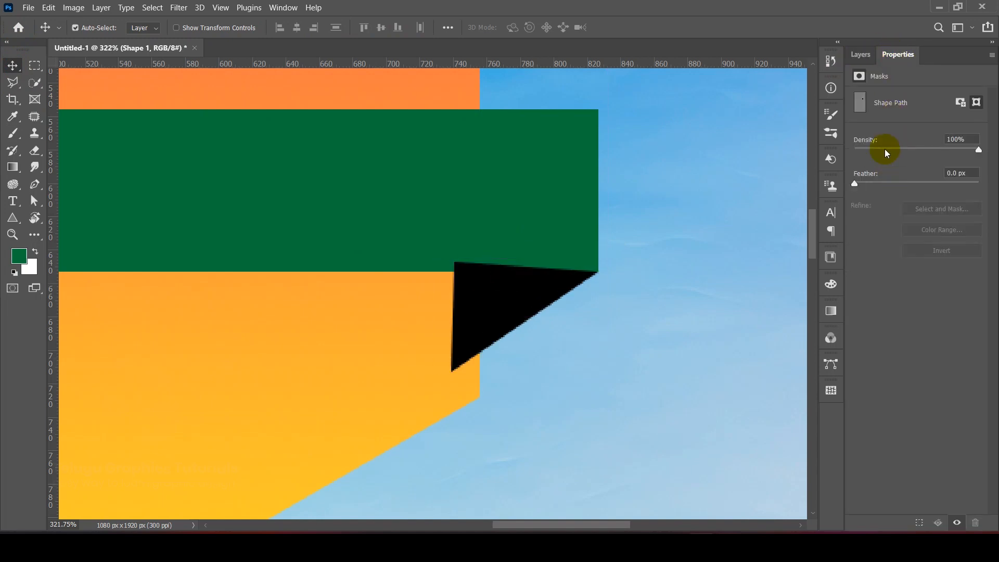
pyautogui.click(862, 60)
pyautogui.rightClick(935, 138)
pyautogui.click(561, 306)
pyautogui.moveTo(510, 269); pyautogui.dragTo(528, 300)
pyautogui.hotkey('ctrl', 'z')
# Step: Darken the sampled green further by lowering its brightness and fill the triangular fold with it
pyautogui.click(20, 257)
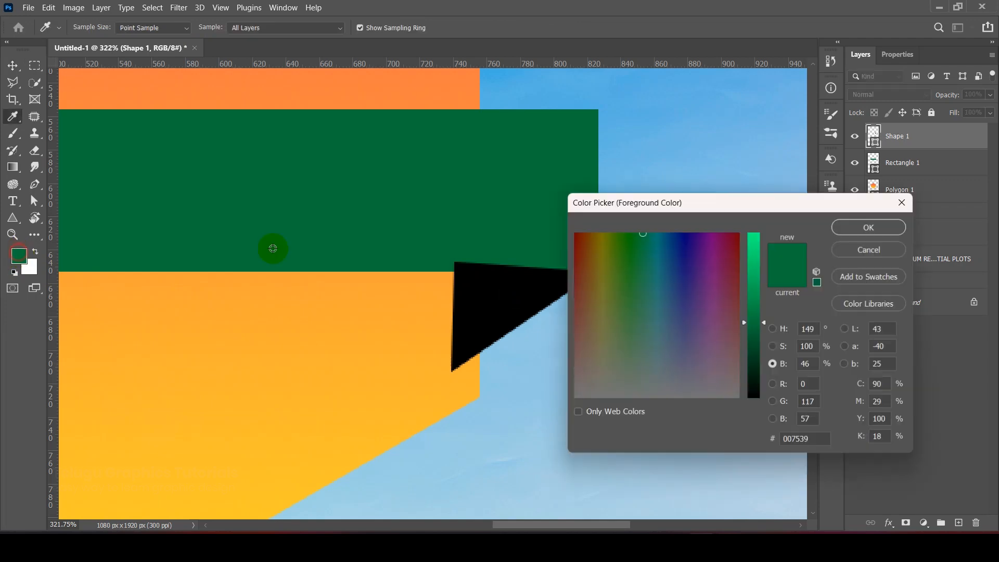
pyautogui.moveTo(755, 310); pyautogui.dragTo(752, 356)
pyautogui.click(844, 227)
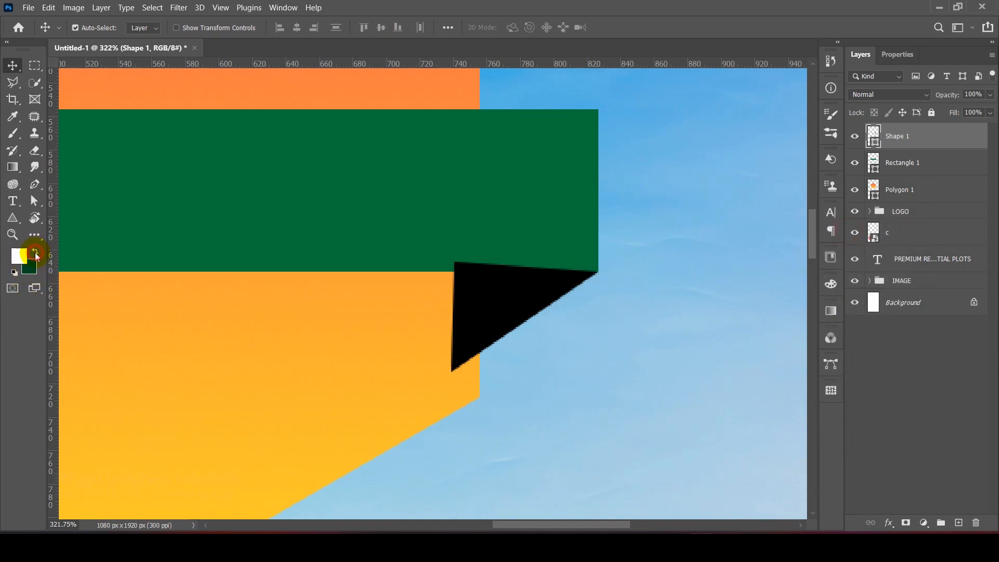
pyautogui.click(500, 297)
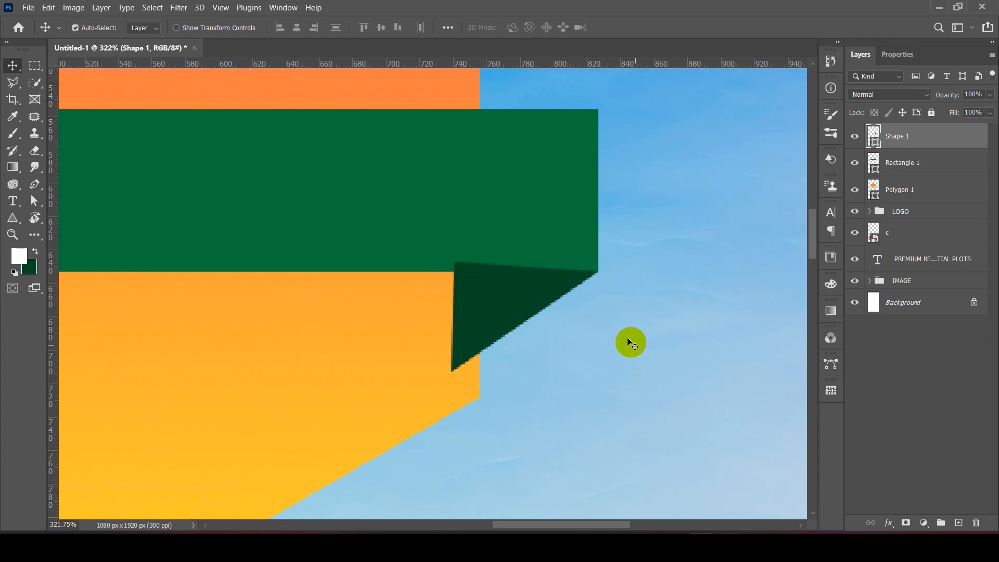
pyautogui.click(557, 171)
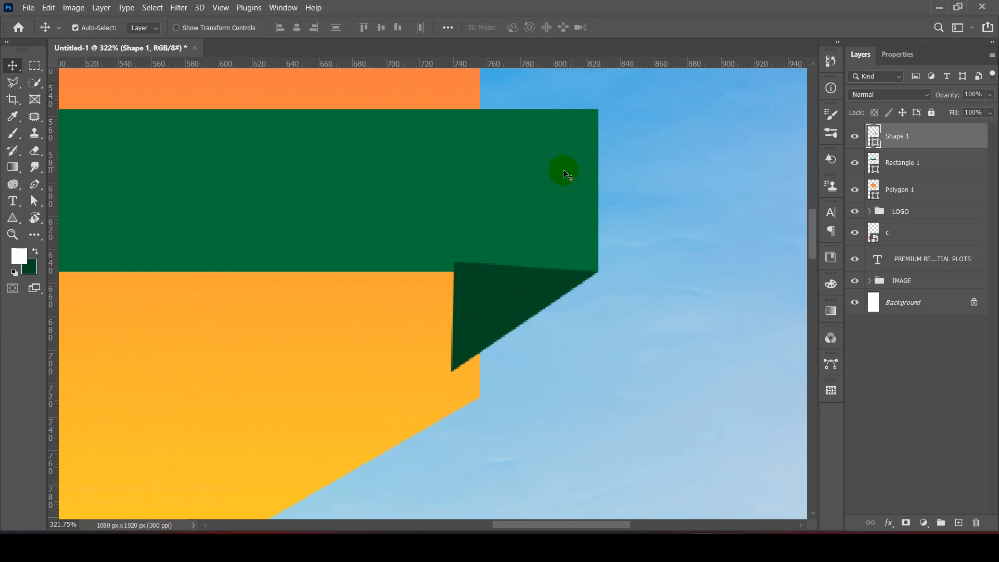
# Step: Restack the fold layer beneath both the green bar and the hexagon so it tucks behind them
pyautogui.moveTo(916, 135); pyautogui.dragTo(910, 178)
pyautogui.scroll(-1, 500, 322)
pyautogui.scroll(2, 500, 322)
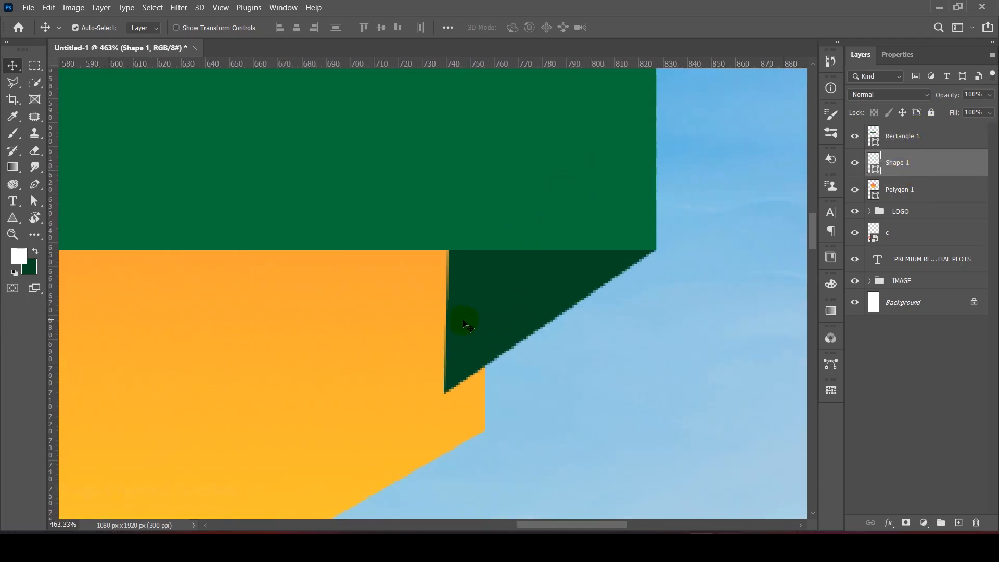
pyautogui.click(433, 323)
pyautogui.moveTo(921, 163); pyautogui.dragTo(923, 205)
pyautogui.scroll(-10, 593, 273)
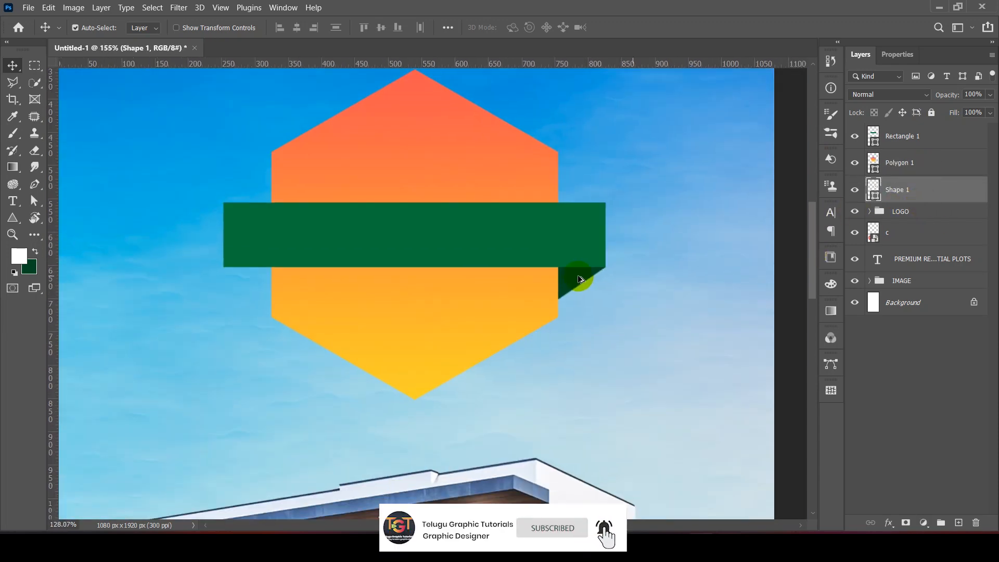
pyautogui.scroll(2, 670, 373)
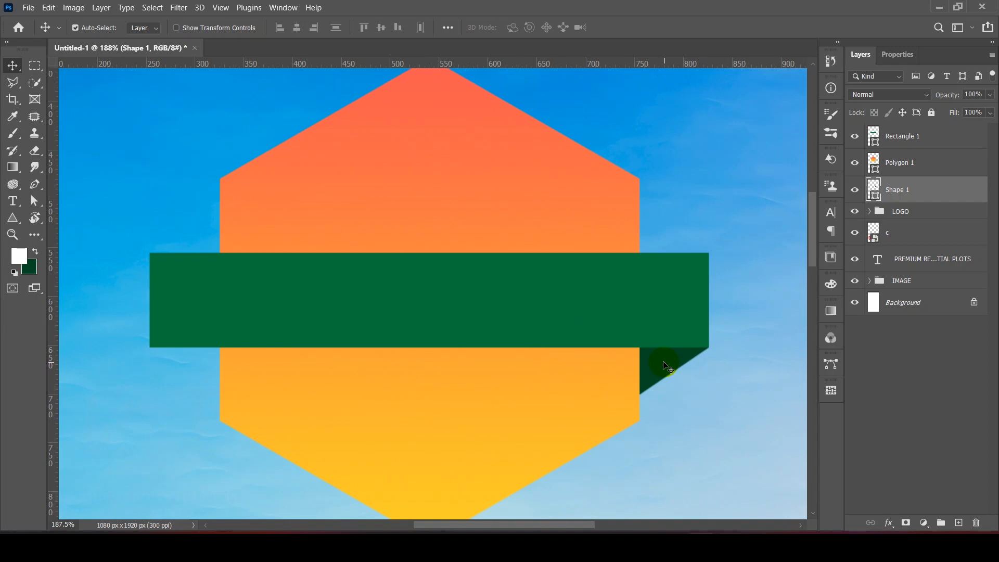
# Step: Duplicate the fold, flip the copy both horizontally and vertically, and align it with the bar's upper-left corner
pyautogui.moveTo(666, 366); pyautogui.dragTo(195, 237)
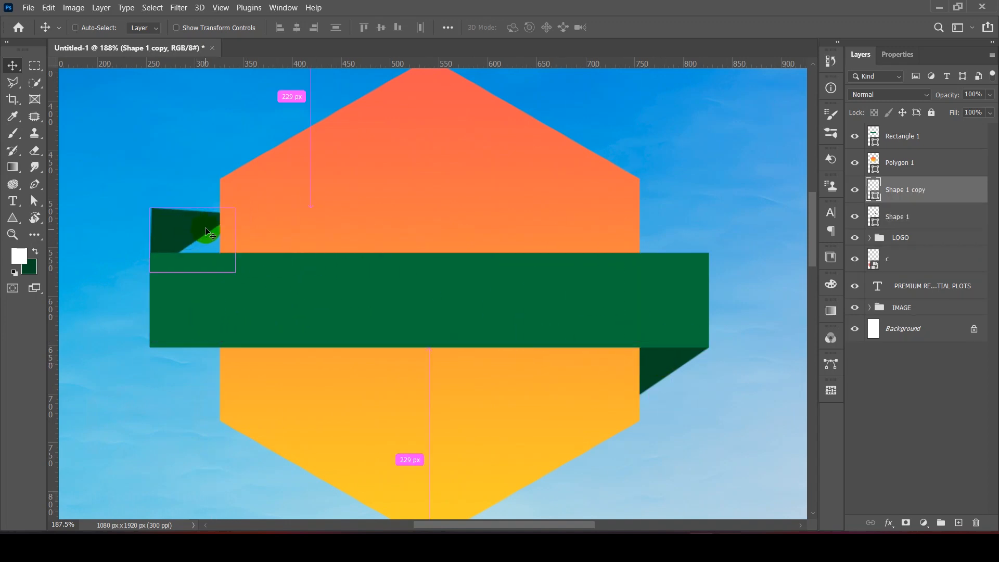
pyautogui.hotkey('ctrl', 't')
pyautogui.moveTo(238, 195); pyautogui.dragTo(128, 298)
pyautogui.scroll(5, 161, 263)
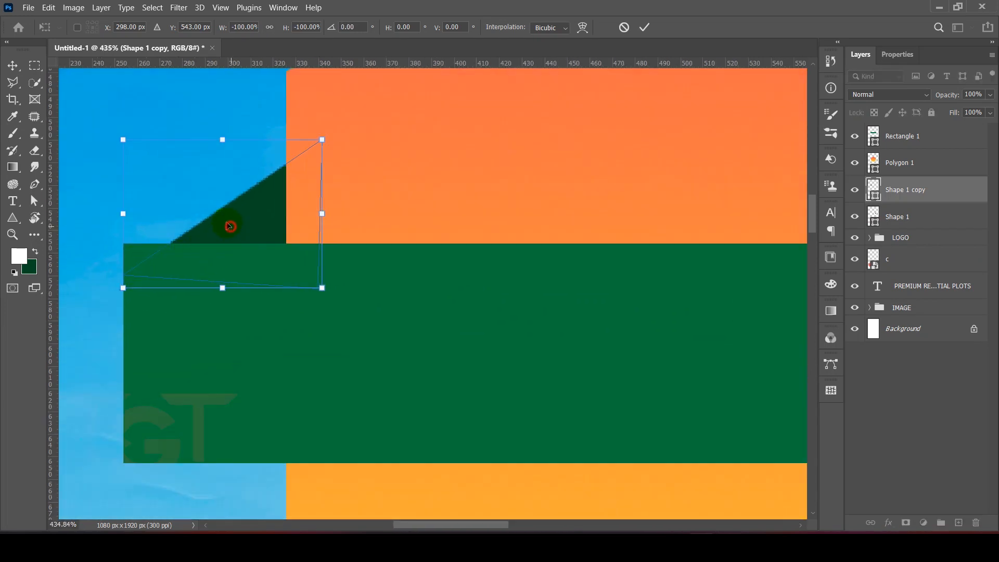
pyautogui.moveTo(230, 223); pyautogui.dragTo(230, 199)
pyautogui.press('Return')
pyautogui.scroll(-8, 389, 171)
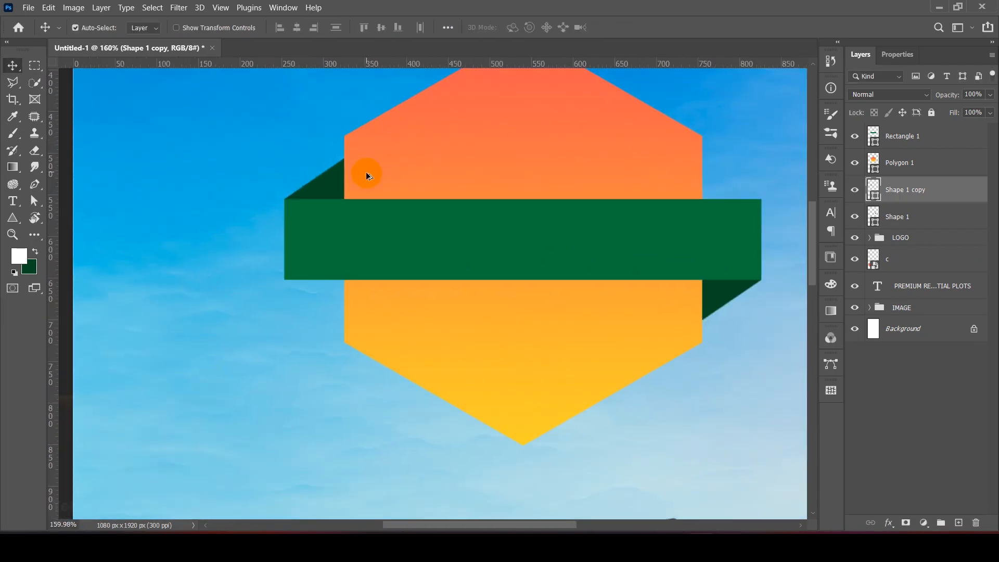
pyautogui.scroll(2, 398, 175)
pyautogui.scroll(4, 429, 232)
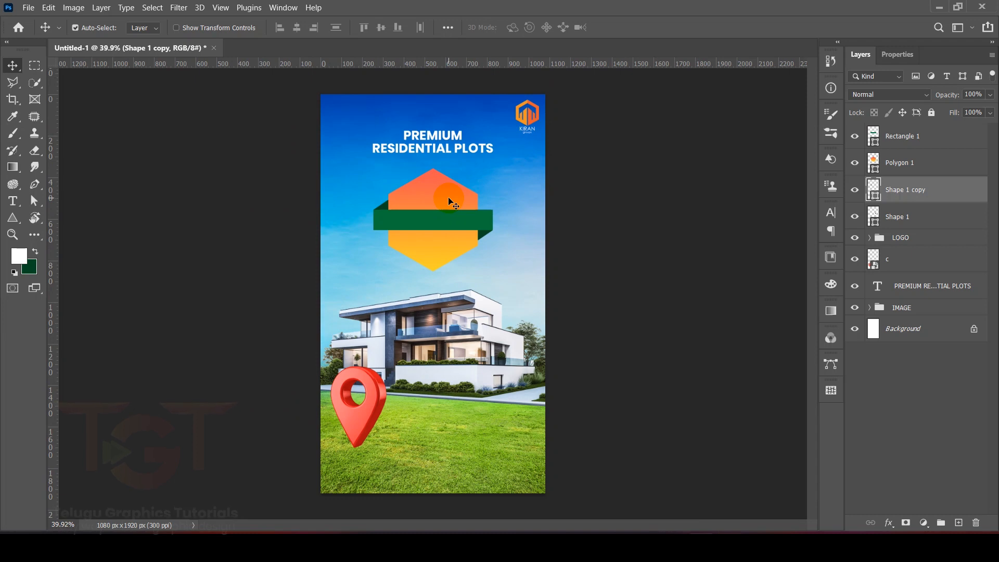
# Step: Group the bar, hexagon, both folds and the location pin layers, and name the group ELEMENTS
pyautogui.click(907, 167)
pyautogui.keyDown('shift'); pyautogui.click(913, 196); pyautogui.keyUp('shift')
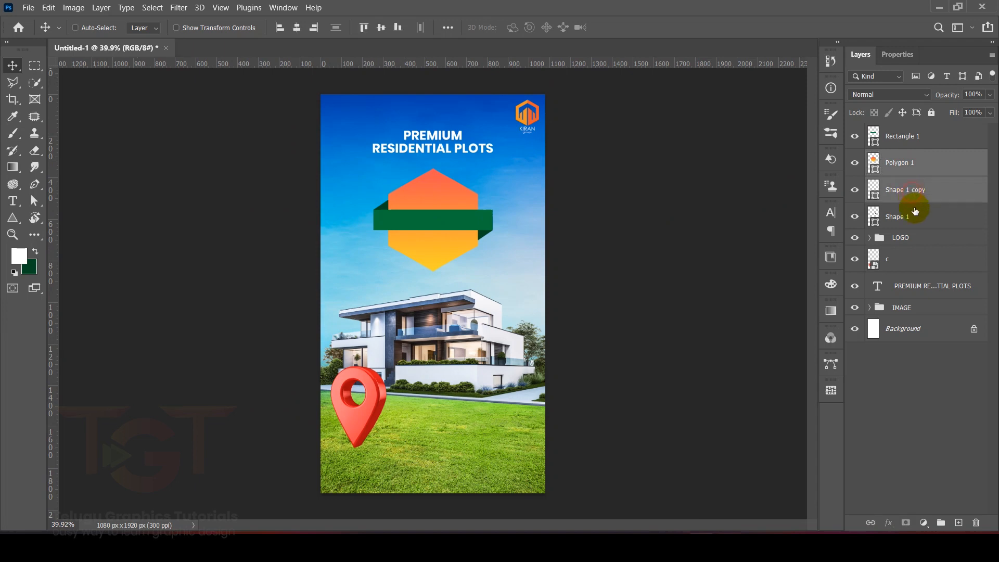
pyautogui.keyDown('shift'); pyautogui.click(914, 215); pyautogui.keyUp('shift')
pyautogui.keyDown('ctrl'); pyautogui.click(918, 259); pyautogui.keyUp('ctrl')
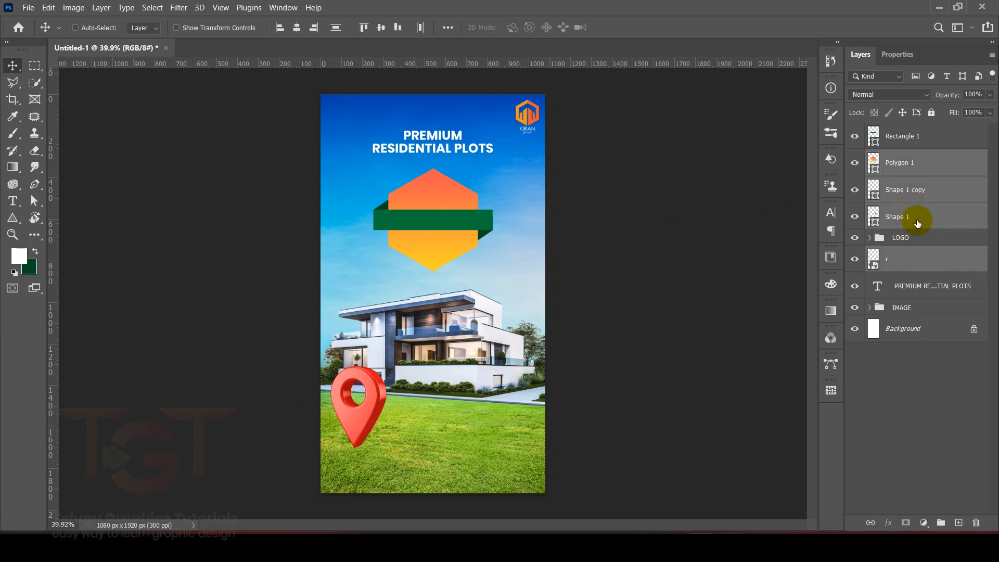
pyautogui.keyDown('ctrl'); pyautogui.click(920, 137); pyautogui.keyUp('ctrl')
pyautogui.click(941, 523)
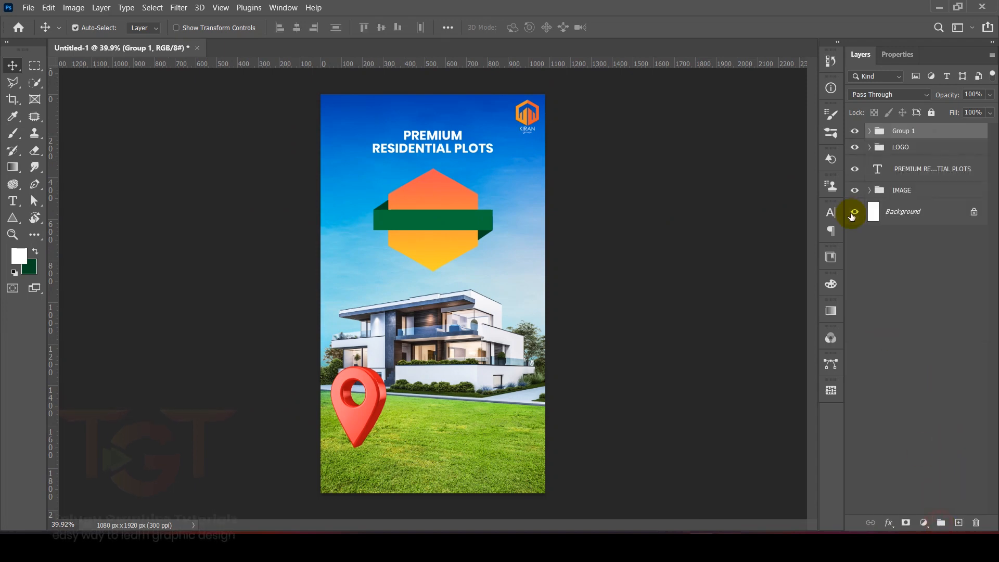
pyautogui.click(854, 131)
pyautogui.click(854, 132)
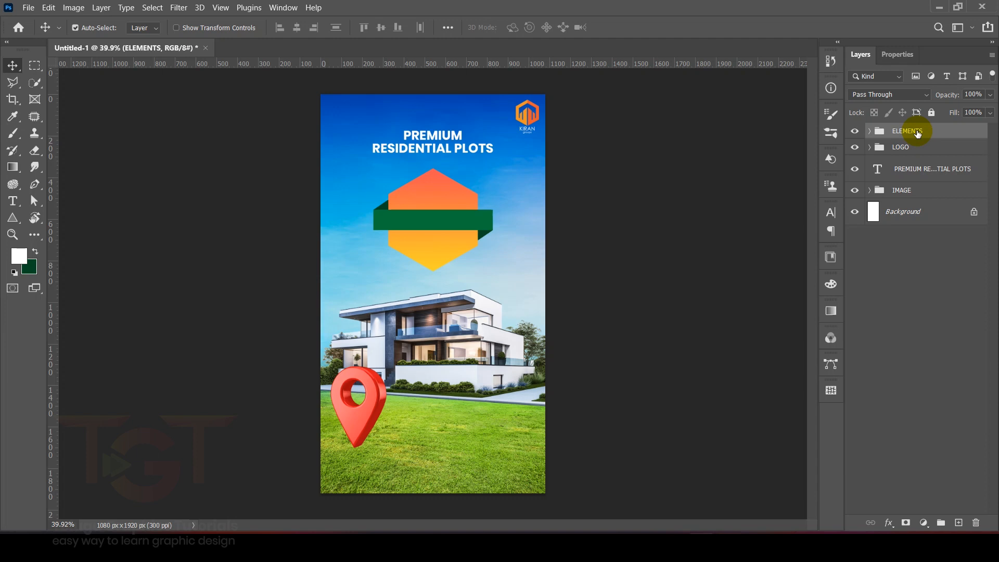
pyautogui.click(930, 275)
# Step: Duplicate the PREMIUM RESIDENTIAL PLOTS heading down onto the hexagon and restack the ELEMENTS group beneath the text layers
pyautogui.click(909, 169)
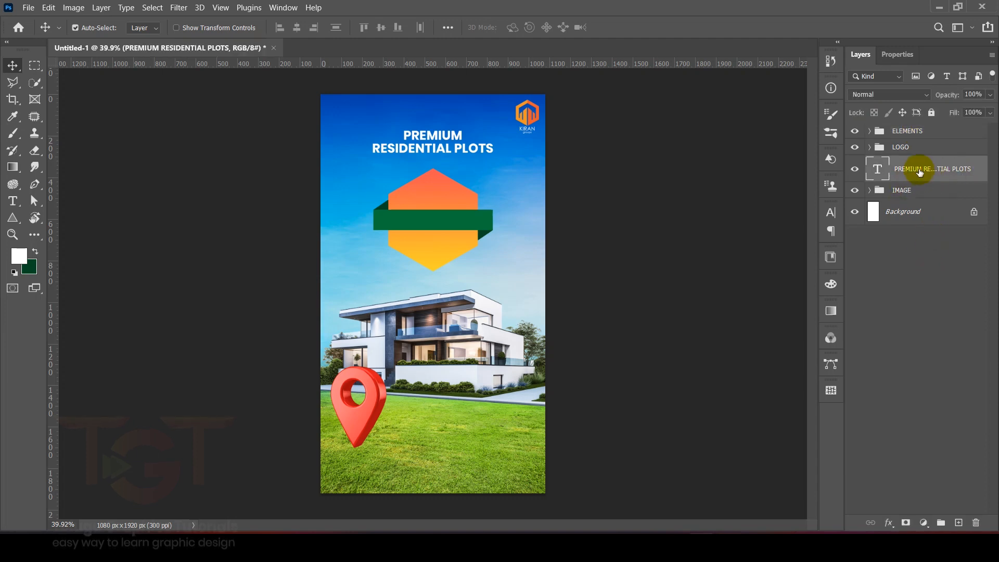
pyautogui.moveTo(929, 169); pyautogui.dragTo(959, 523)
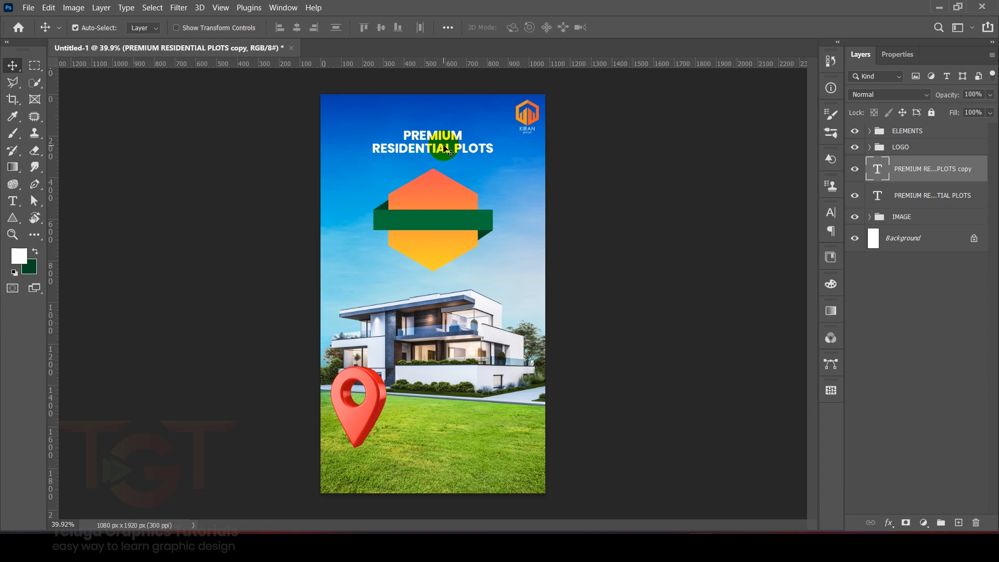
pyautogui.hotkey('ctrl', 't')
pyautogui.scroll(5, 436, 146)
pyautogui.moveTo(437, 119); pyautogui.dragTo(443, 202)
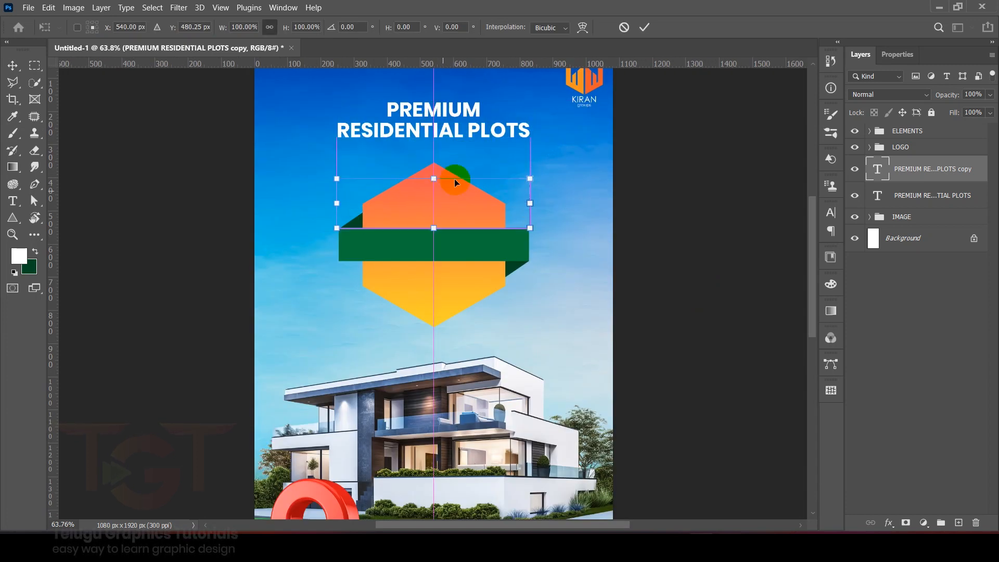
pyautogui.click(644, 27)
pyautogui.moveTo(914, 141); pyautogui.dragTo(919, 207)
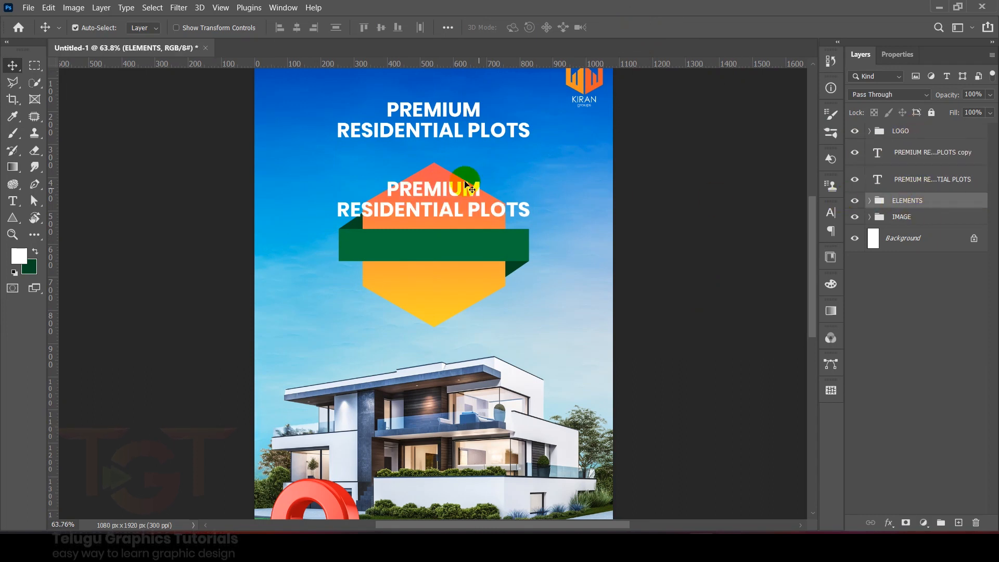
# Step: Replace the copied heading's text on the hexagon with PRICE
pyautogui.scroll(8, 446, 205)
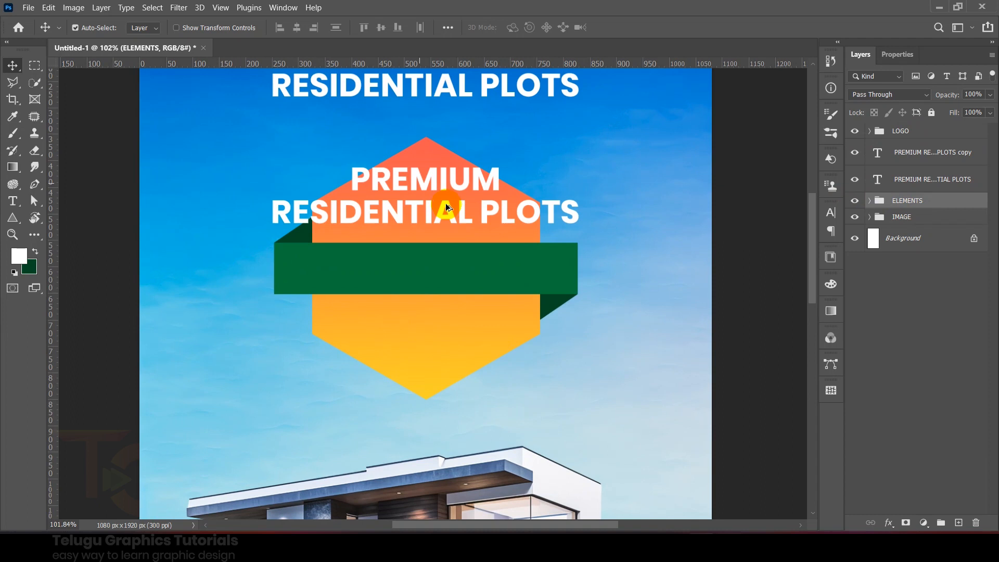
pyautogui.doubleClick(426, 166)
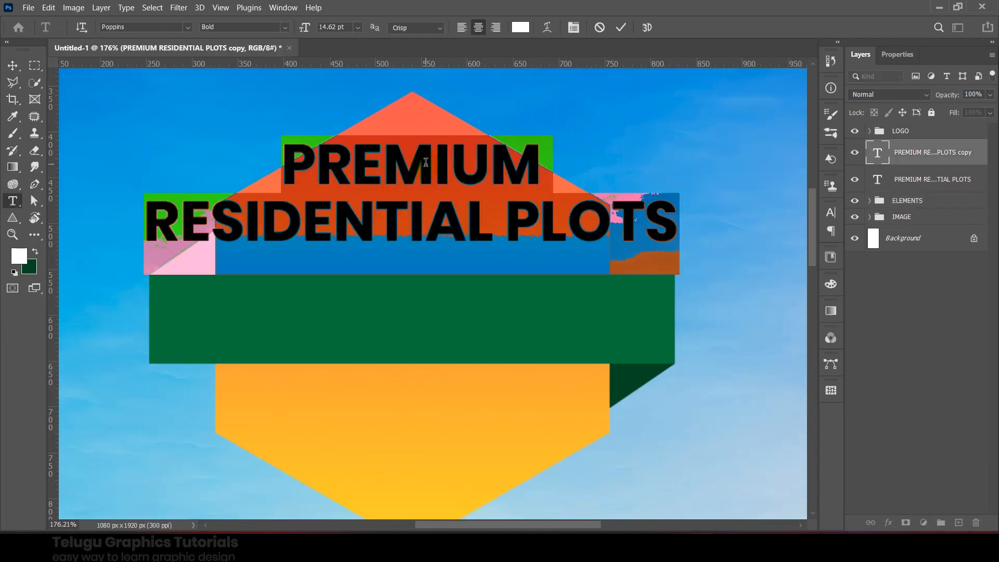
pyautogui.write('PRICE')
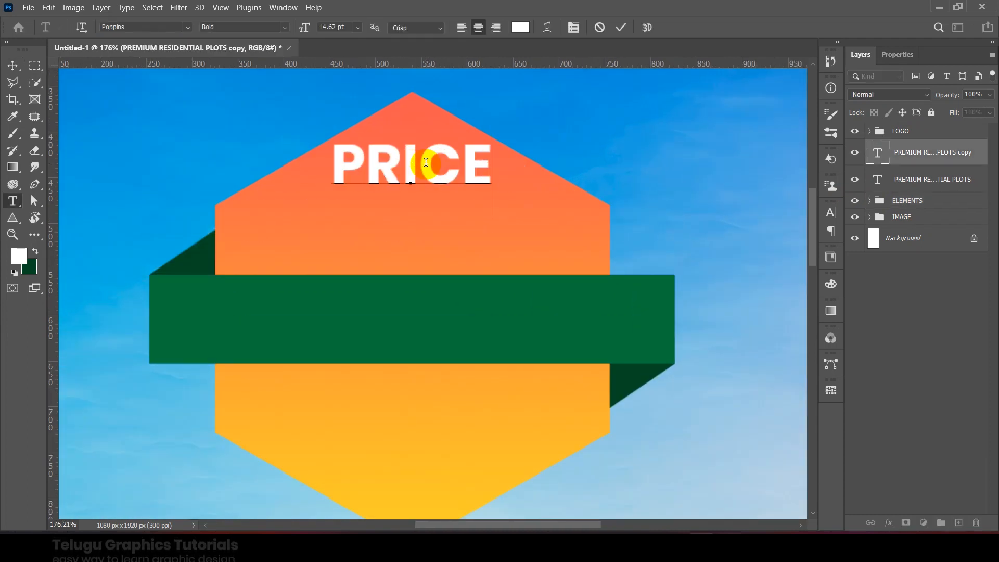
# Step: Set the PRICE text to 8 pt and nudge it up towards the hexagon's top point
pyautogui.hotkey('ctrl', 'a')
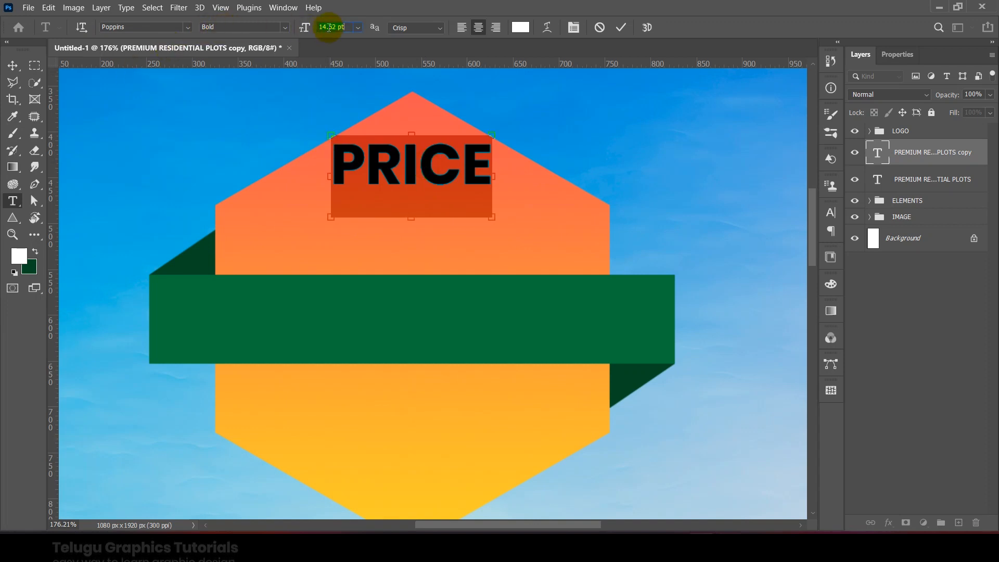
pyautogui.write('5')
pyautogui.press('Return')
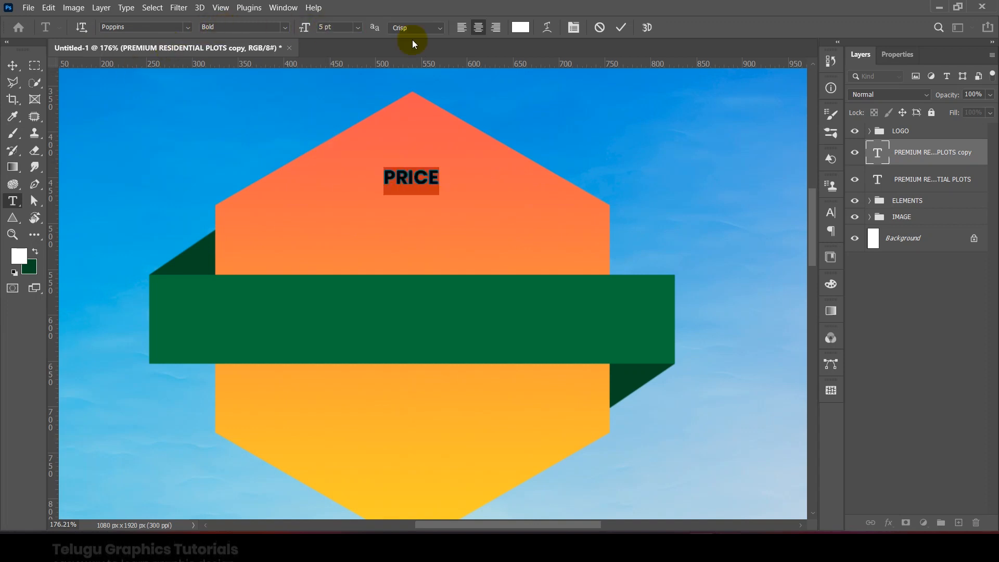
pyautogui.write('8')
pyautogui.press('Return')
pyautogui.click(621, 27)
pyautogui.press('v')
pyautogui.hotkey('shift', 'Up')
pyautogui.hotkey('shift', 'Up')
pyautogui.hotkey('shift', 'Up')
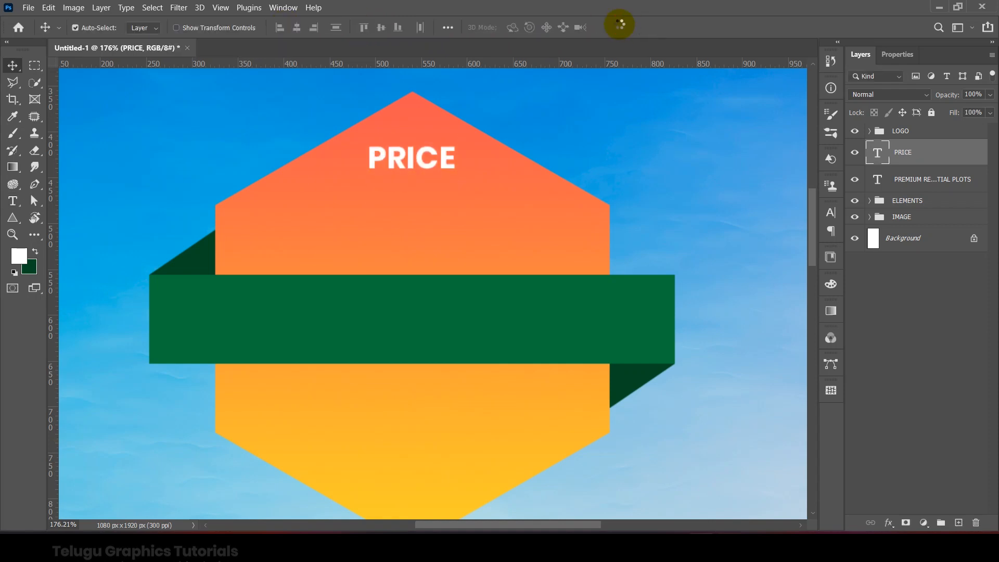
# Step: Duplicate the PRICE text just below itself and change the copy's text to 20999/-
pyautogui.scroll(5, 428, 262)
pyautogui.moveTo(411, 88); pyautogui.dragTo(412, 140)
pyautogui.scroll(1, 403, 121)
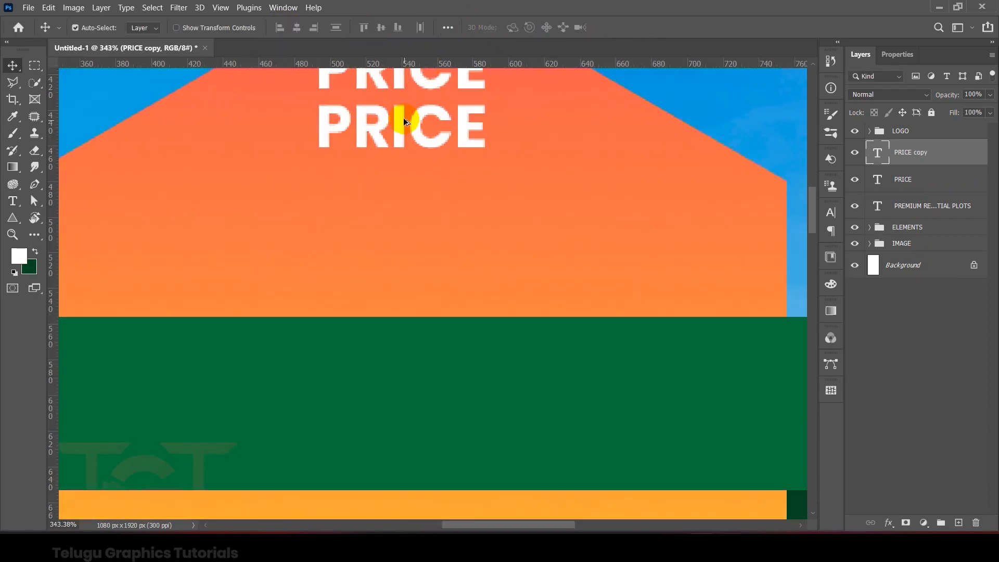
pyautogui.doubleClick(404, 114)
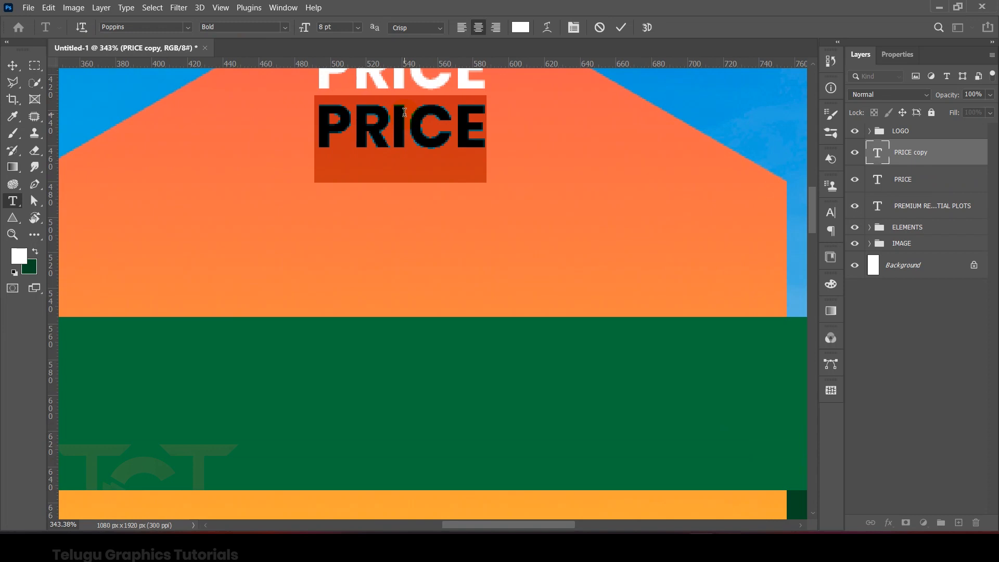
pyautogui.write('20999/-')
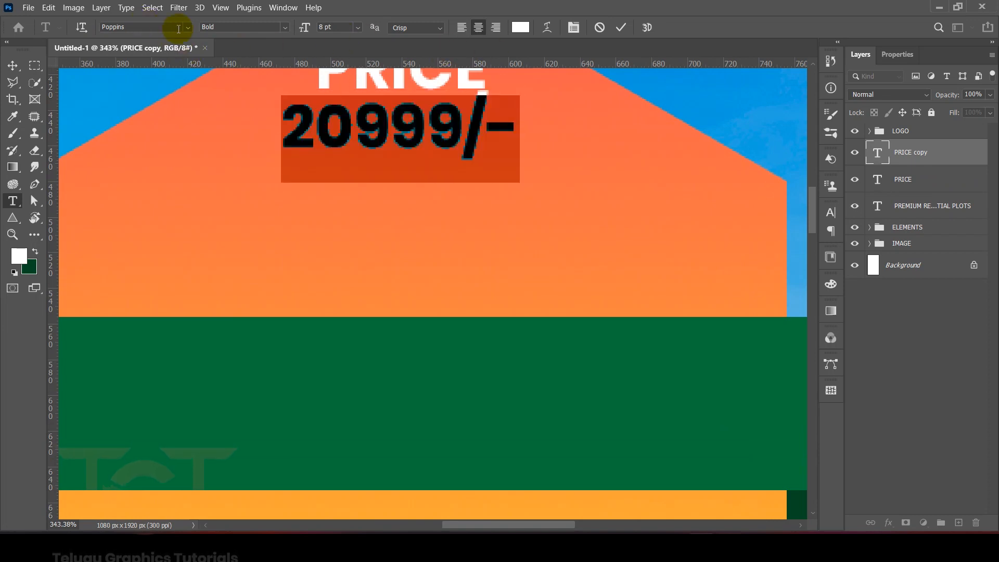
# Step: Set the 20999/- text in Geometr212 BkCn BT Heavy at 13 pt
pyautogui.click(189, 29)
pyautogui.click(189, 29)
pyautogui.click(167, 27)
pyautogui.write('GEOM')
pyautogui.click(214, 80)
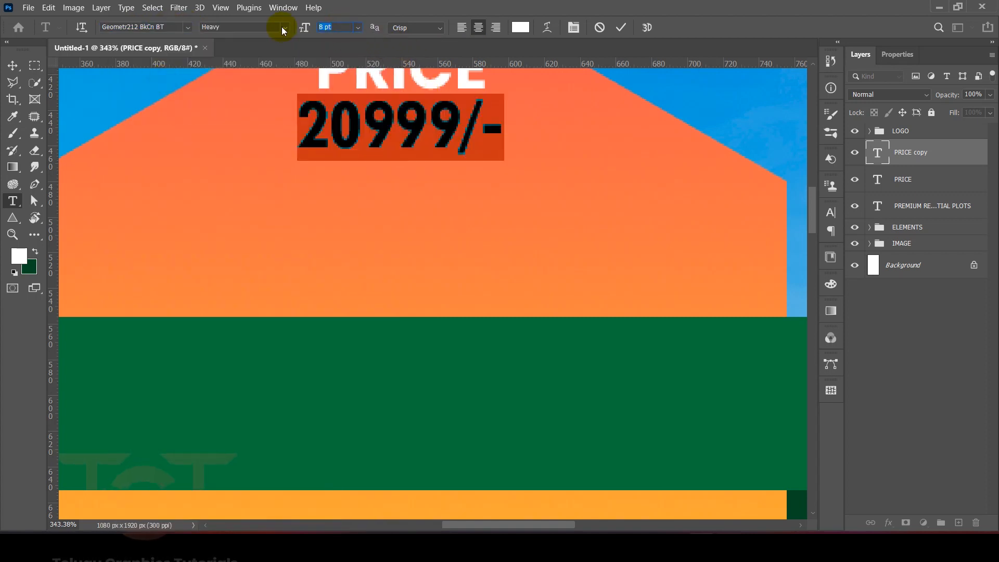
pyautogui.press('Return')
pyautogui.click(621, 27)
pyautogui.press('v')
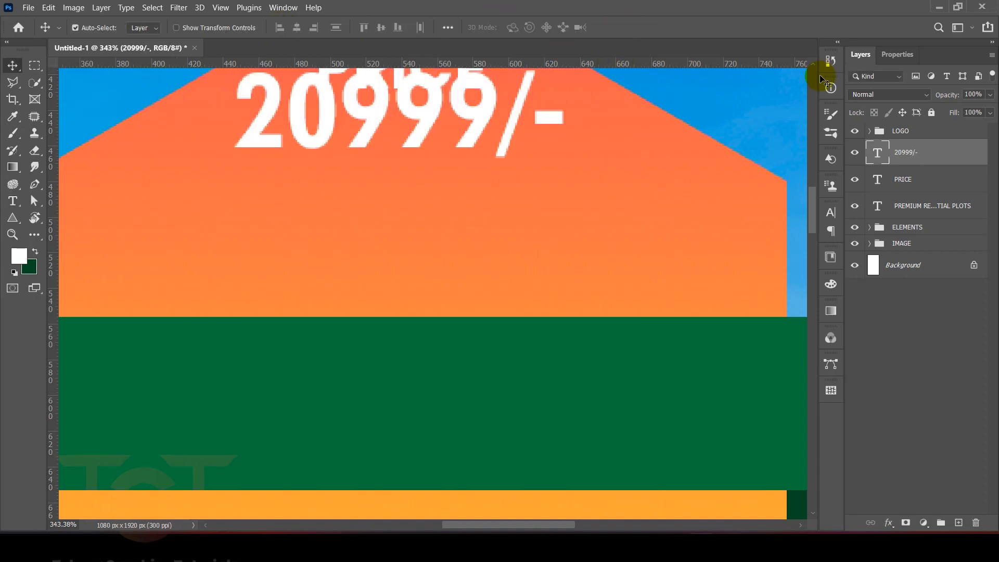
# Step: Colour the 20999/- text bright yellow, eaff00
pyautogui.click(905, 56)
pyautogui.click(950, 259)
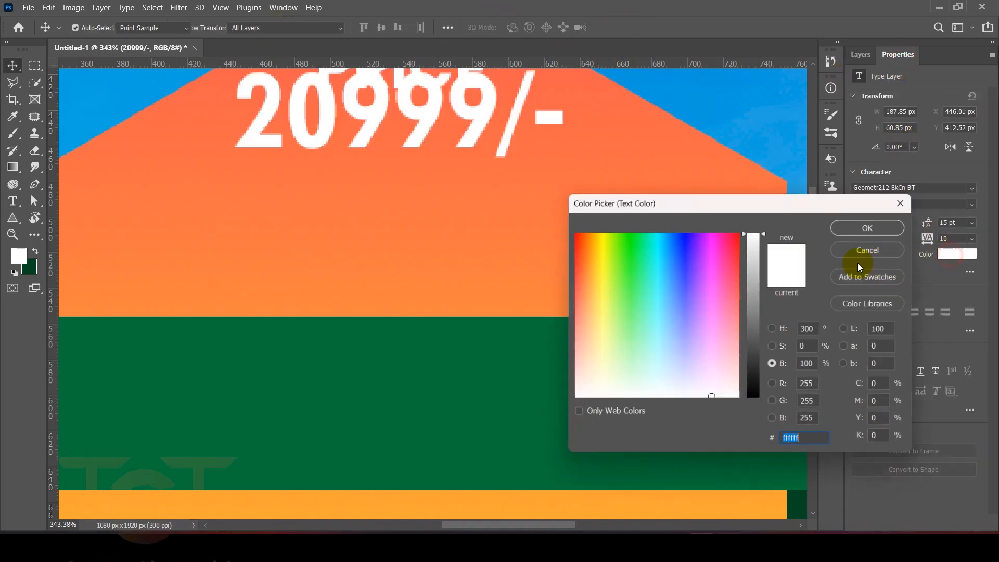
pyautogui.moveTo(713, 264); pyautogui.dragTo(751, 236)
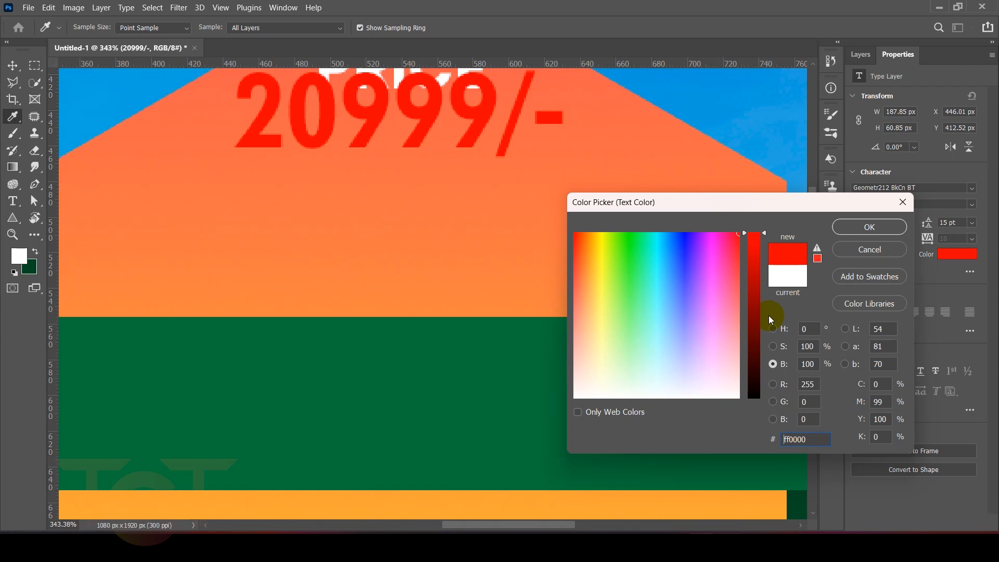
pyautogui.moveTo(756, 299); pyautogui.dragTo(754, 326)
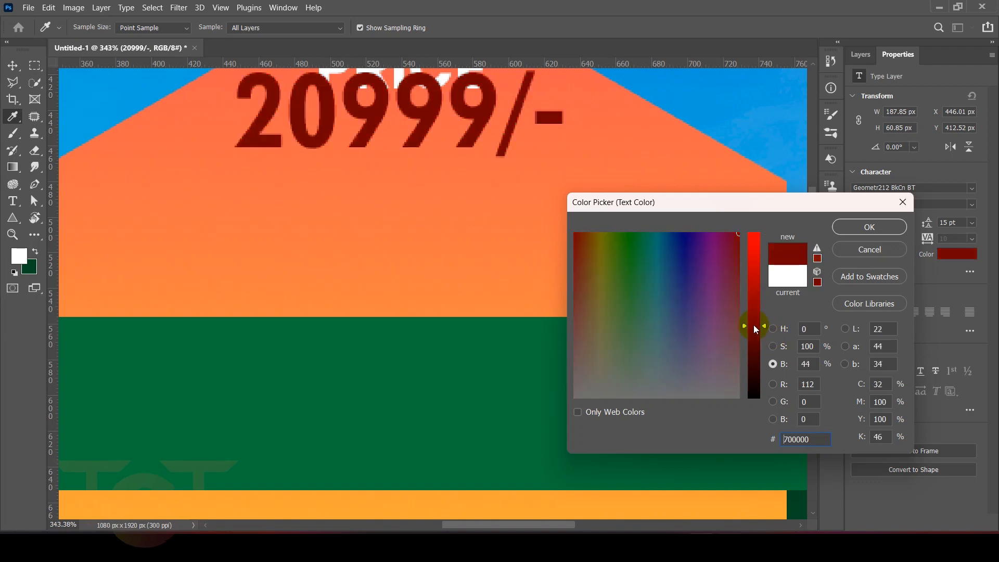
pyautogui.click(771, 348)
pyautogui.moveTo(592, 234); pyautogui.dragTo(623, 242)
pyautogui.click(773, 330)
pyautogui.moveTo(754, 312); pyautogui.dragTo(754, 370)
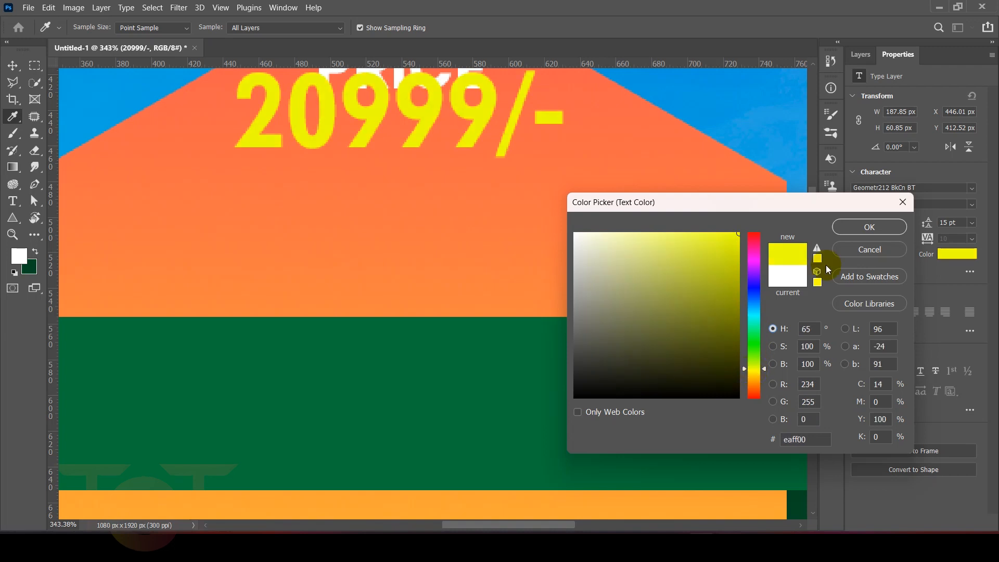
pyautogui.press('Return')
# Step: Move the 20999/- text down so it sits directly below the PRICE text
pyautogui.scroll(1, 474, 218)
pyautogui.hotkey('ctrl', 't')
pyautogui.moveTo(438, 176); pyautogui.dragTo(438, 221)
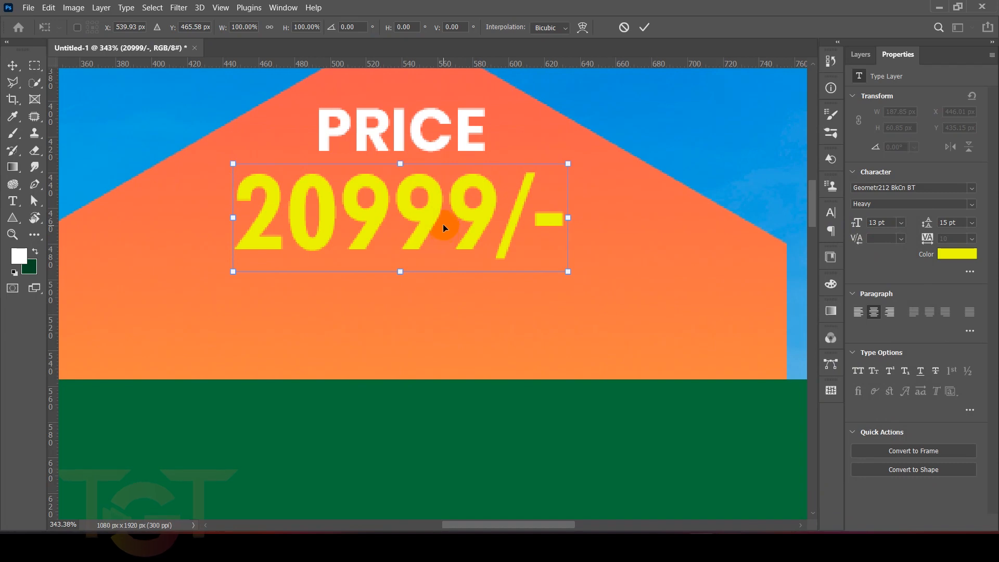
pyautogui.press('Return')
# Step: Colour the PRICE text dark grey, 262626
pyautogui.scroll(-5, 309, 173)
pyautogui.scroll(6, 323, 201)
pyautogui.click(322, 201)
pyautogui.click(956, 254)
pyautogui.moveTo(600, 297); pyautogui.dragTo(564, 373)
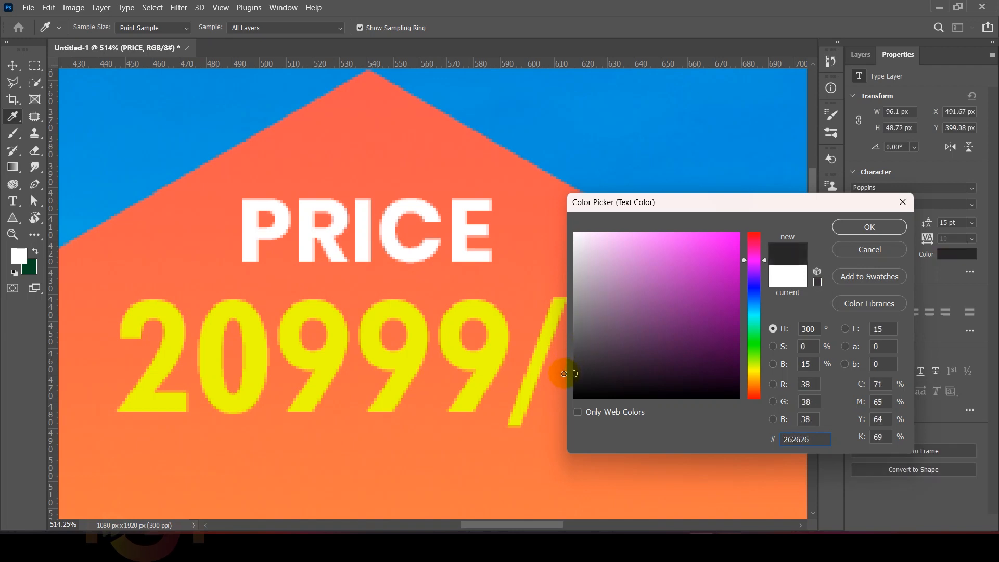
pyautogui.click(844, 225)
# Step: Duplicate the PRICE text below 20999/- and change the copy's text to PER SQ.YD
pyautogui.scroll(-2, 411, 229)
pyautogui.moveTo(389, 238); pyautogui.dragTo(407, 147)
pyautogui.moveTo(411, 125); pyautogui.dragTo(411, 309)
pyautogui.doubleClick(411, 310)
pyautogui.write('PER SQ.Y')
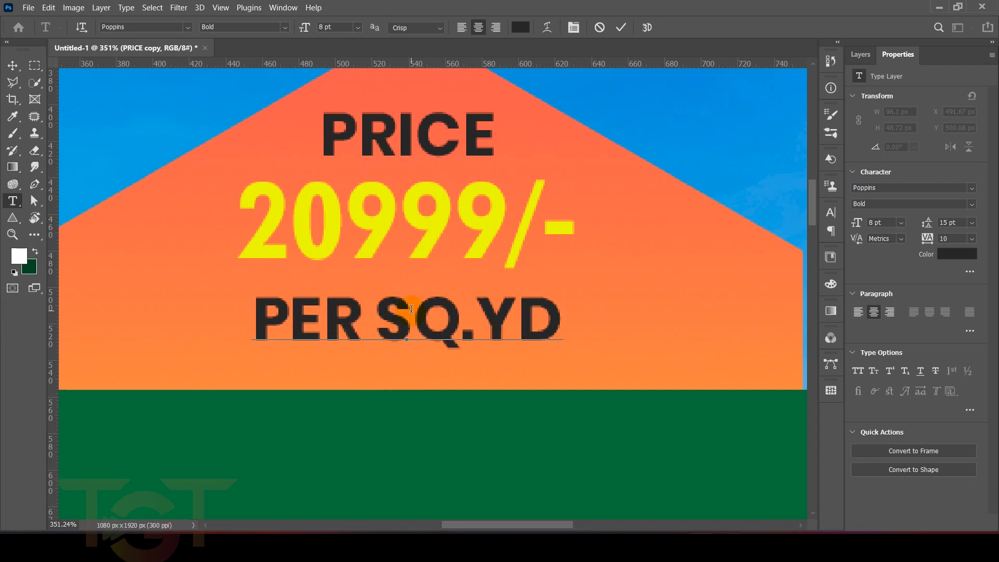
pyautogui.write('D')
# Step: Set the PER SQ.YD text to 4 pt
pyautogui.hotkey('ctrl', 'a')
pyautogui.moveTo(338, 26); pyautogui.dragTo(256, 25)
pyautogui.write('4')
pyautogui.click(620, 27)
pyautogui.press('v')
# Step: Duplicate the 20999/- text onto the green ribbon and change the copy's text to FOR SALE
pyautogui.scroll(-5, 555, 237)
pyautogui.moveTo(490, 234); pyautogui.dragTo(490, 315)
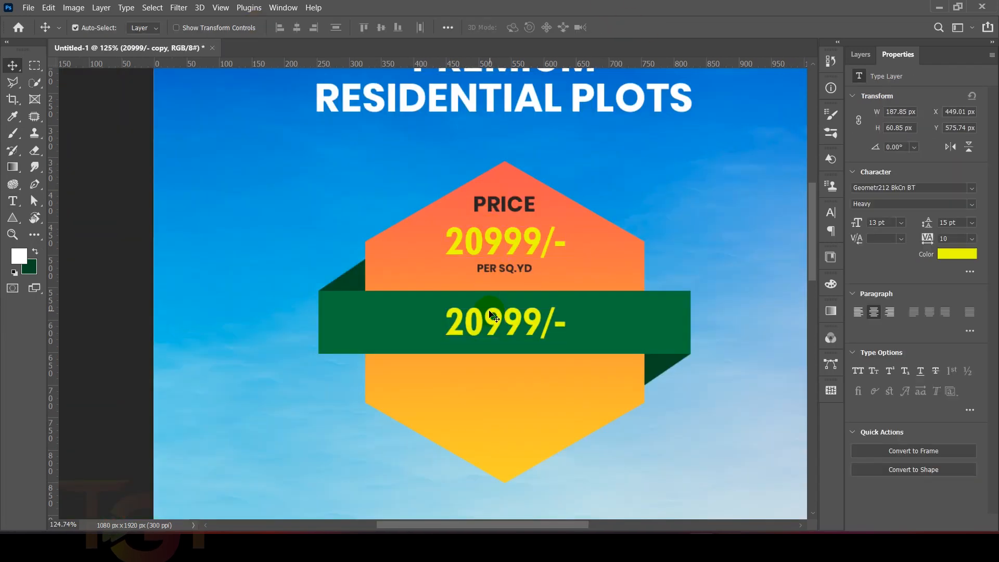
pyautogui.doubleClick(490, 315)
pyautogui.write('FOR SALE')
# Step: Set the FOR SALE text to 16 pt and move it slightly down on the ribbon
pyautogui.hotkey('ctrl', 'a')
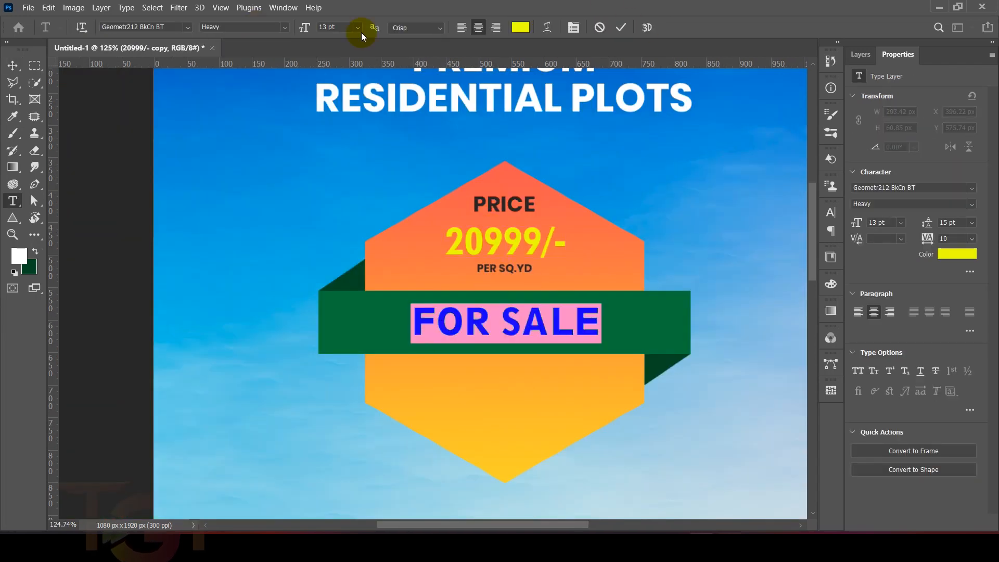
pyautogui.moveTo(345, 27); pyautogui.dragTo(219, 21)
pyautogui.write('16')
pyautogui.click(621, 27)
pyautogui.press('v')
pyautogui.moveTo(519, 328); pyautogui.dragTo(519, 343)
# Step: Duplicate the FOR SALE text just above itself and change the copy's text to PREMIUM PLOTS
pyautogui.moveTo(526, 339); pyautogui.dragTo(526, 288)
pyautogui.doubleClick(528, 288)
pyautogui.write('PREMIUM PLOTS')
# Step: Set the PREMIUM PLOTS text to 5 pt with a tracking of 500
pyautogui.hotkey('ctrl', 'a')
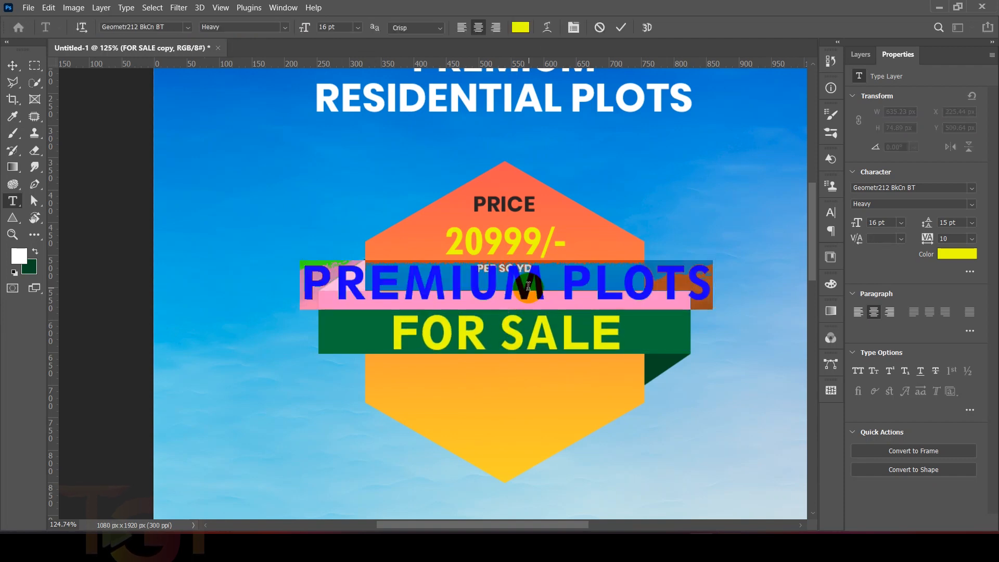
pyautogui.write('10')
pyautogui.press('Return')
pyautogui.moveTo(342, 27); pyautogui.dragTo(257, 30)
pyautogui.write('5')
pyautogui.press('Return')
pyautogui.moveTo(955, 239); pyautogui.dragTo(856, 237)
pyautogui.write('500')
pyautogui.press('Return')
pyautogui.click(619, 26)
pyautogui.press('v')
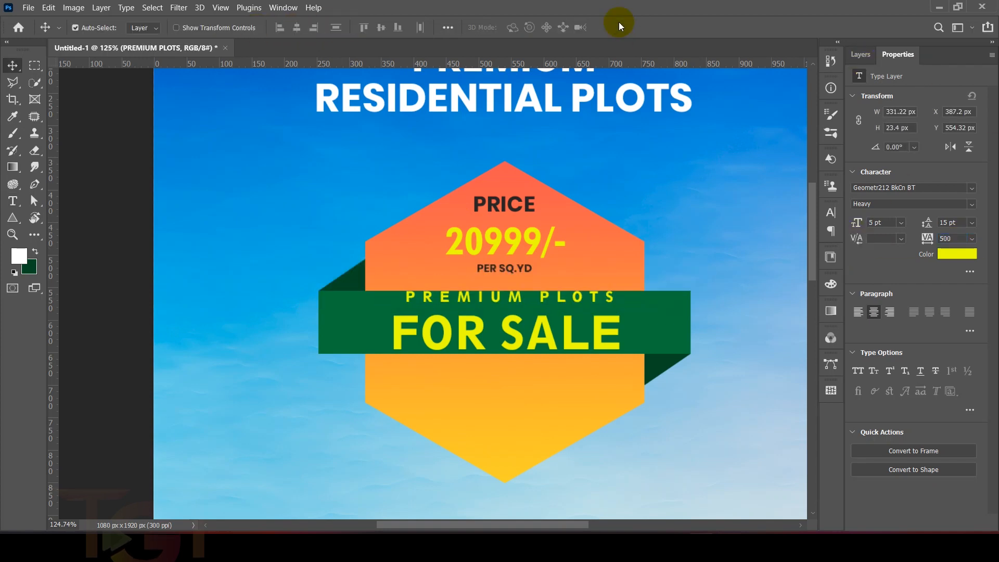
# Step: Reduce the FOR SALE text to 15 pt
pyautogui.doubleClick(533, 328)
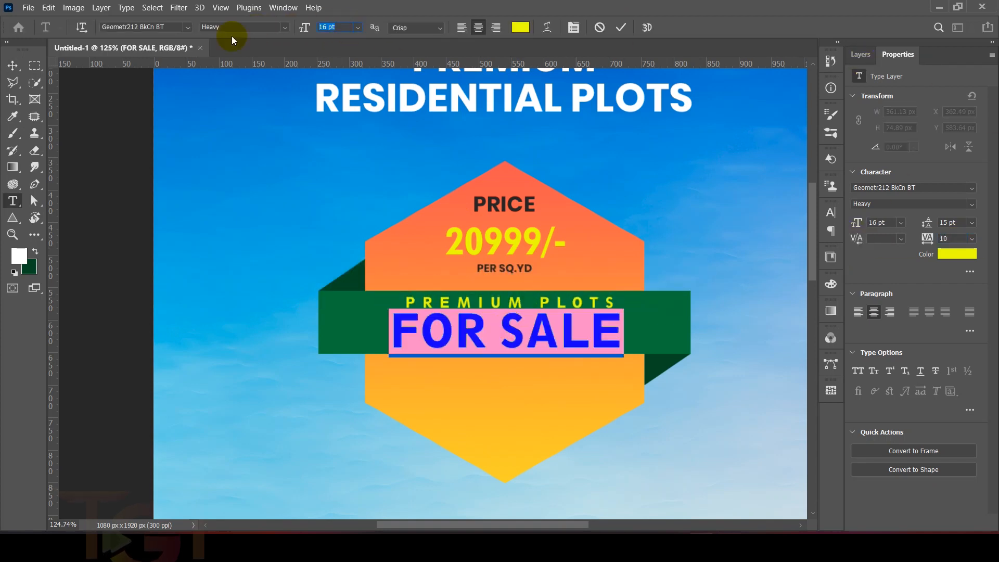
pyautogui.click(624, 26)
pyautogui.scroll(-6, 555, 243)
pyautogui.scroll(6, 621, 275)
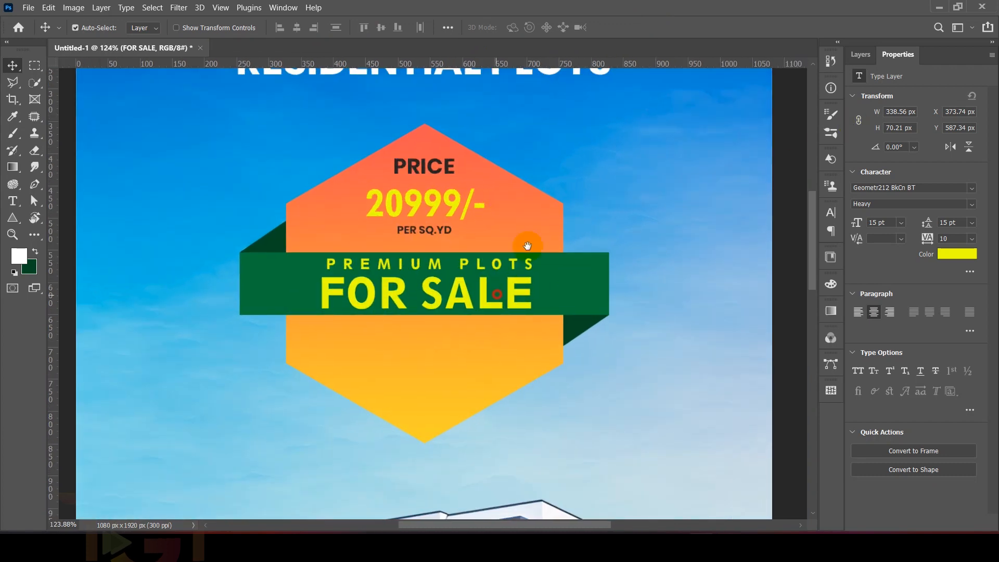
# Step: Duplicate the FOR SALE text below the ribbon and change the copy's text to HURRY UP
pyautogui.moveTo(527, 245); pyautogui.dragTo(580, 166)
pyautogui.doubleClick(572, 214)
pyautogui.click(621, 27)
pyautogui.press('v')
pyautogui.keyDown('alt'); pyautogui.moveTo(556, 209); pyautogui.dragTo(556, 271); pyautogui.keyUp('alt')
pyautogui.doubleClick(555, 271)
pyautogui.write('HURRY UP')
# Step: Colour the HURRY UP text red, set it to 10 pt and add an exclamation mark at its end
pyautogui.hotkey('ctrl', 'a')
pyautogui.click(334, 29)
pyautogui.click(527, 26)
pyautogui.moveTo(754, 370); pyautogui.dragTo(754, 398)
pyautogui.click(869, 226)
pyautogui.moveTo(336, 27); pyautogui.dragTo(294, 31)
pyautogui.write('10')
pyautogui.click(553, 272)
pyautogui.write('!')
pyautogui.click(620, 27)
pyautogui.press('v')
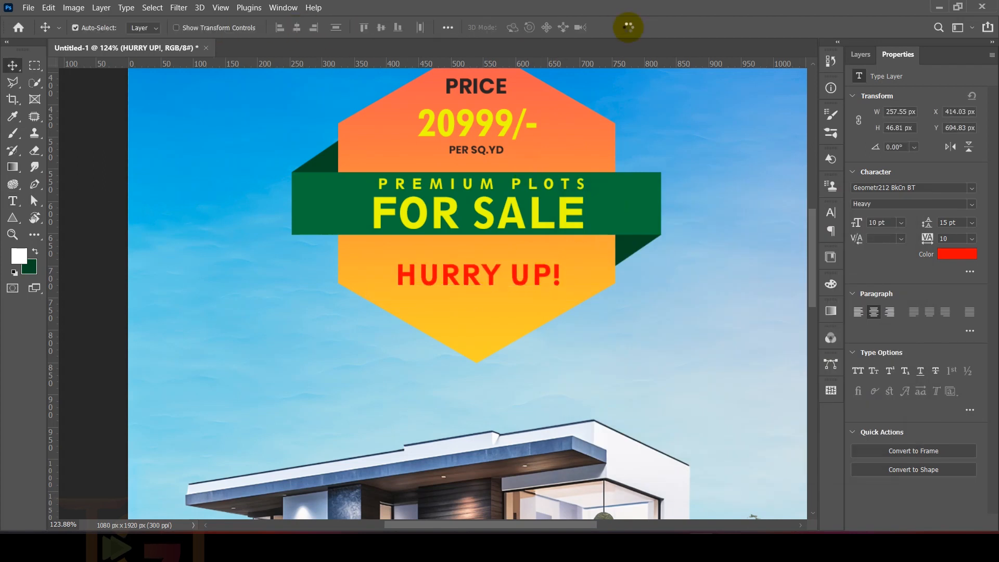
# Step: Duplicate the HURRY UP! text below itself and replace it with ONLY FEW PLOTS LEFT, broken into two lines after FEW
pyautogui.keyDown('alt'); pyautogui.moveTo(526, 265); pyautogui.dragTo(525, 301); pyautogui.keyUp('alt')
pyautogui.doubleClick(525, 298)
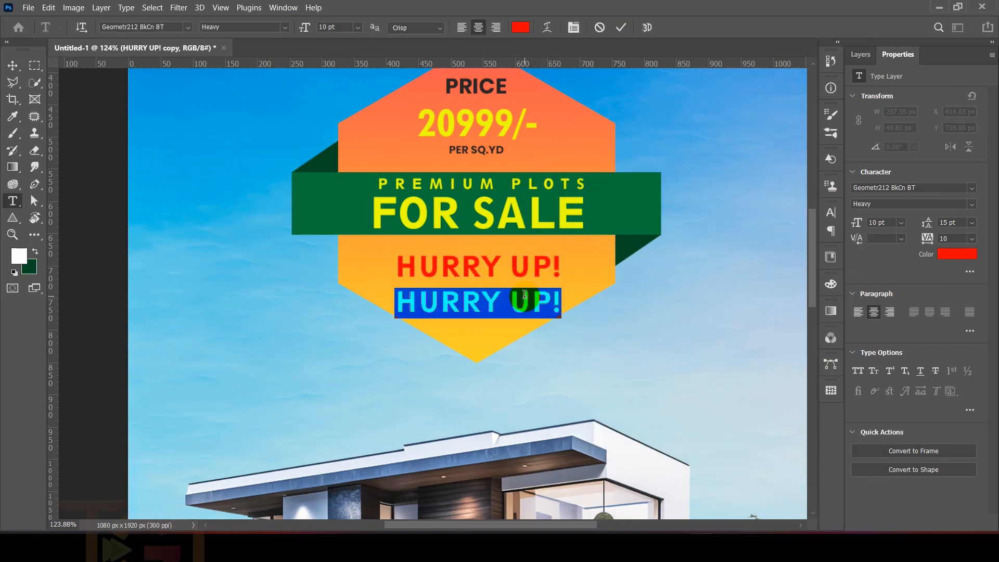
pyautogui.write('ONLY FEW PLOTS LEFT')
pyautogui.click(470, 292)
pyautogui.press('Return')
# Step: Set the ONLY FEW PLOTS LEFT text to 5 pt with 7 pt leading
pyautogui.hotkey('ctrl', 'a')
pyautogui.moveTo(335, 27); pyautogui.dragTo(255, 12)
pyautogui.write('5')
pyautogui.press('Return')
pyautogui.moveTo(930, 223); pyautogui.dragTo(926, 223)
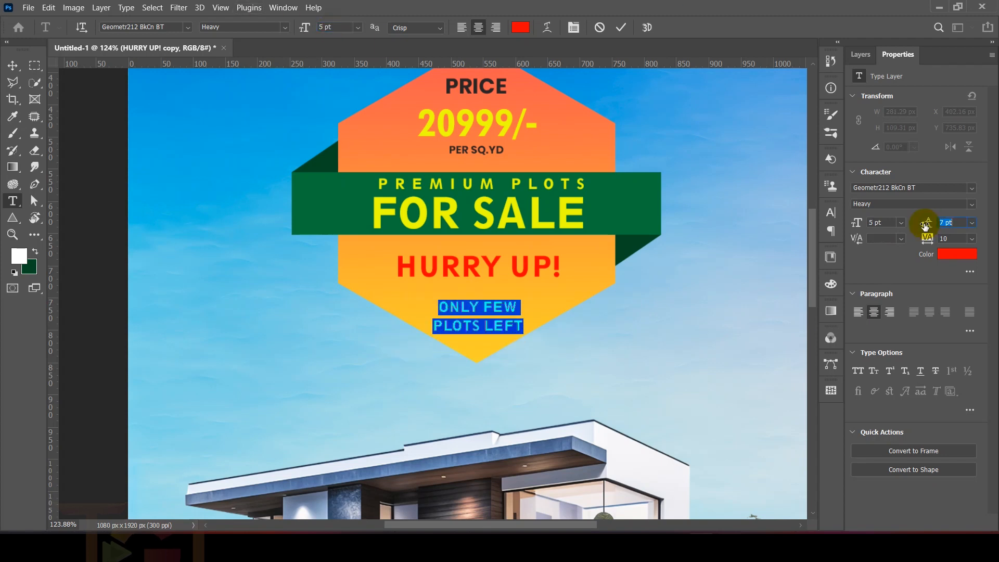
pyautogui.click(621, 28)
pyautogui.press('v')
# Step: Move the ONLY FEW PLOTS LEFT text up, closer beneath HURRY UP!
pyautogui.hotkey('ctrl', 't')
pyautogui.scroll(3, 486, 351)
pyautogui.moveTo(493, 306); pyautogui.dragTo(493, 290)
pyautogui.press('Return')
pyautogui.scroll(-5, 473, 294)
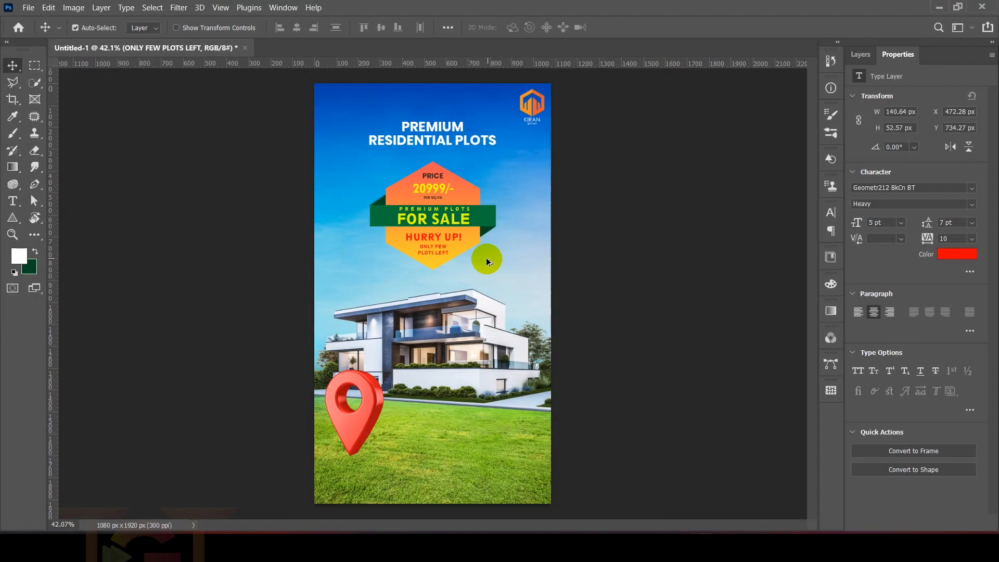
pyautogui.scroll(-2, 486, 258)
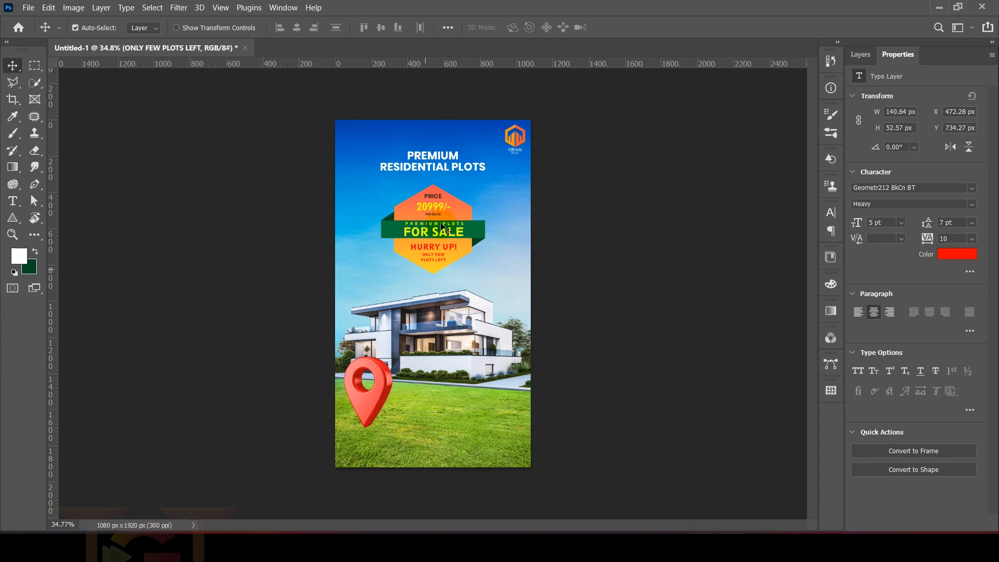
# Step: Duplicate the badge's green ribbon rectangle onto the lawn near the poster's lower edge
pyautogui.click(475, 230)
pyautogui.click(860, 54)
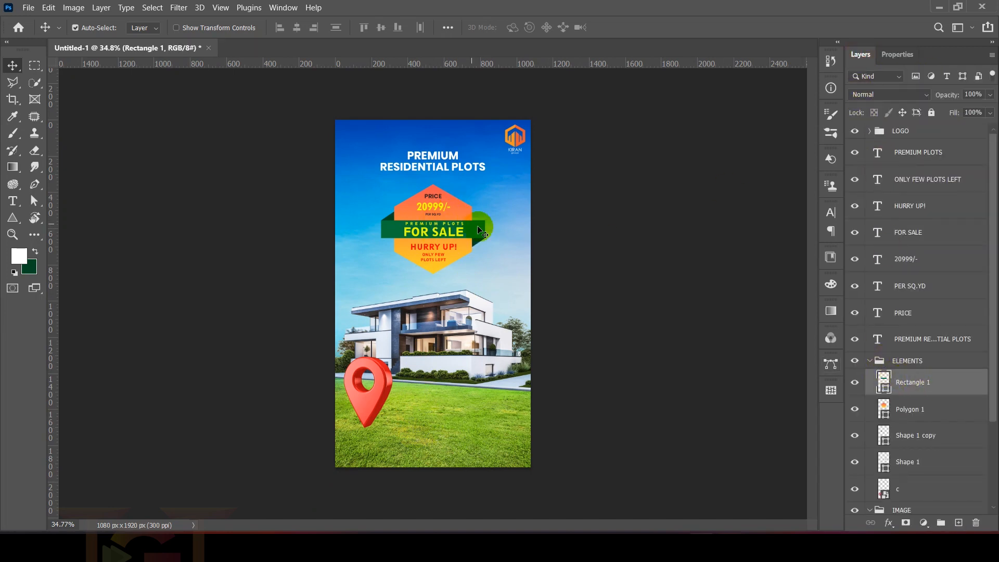
pyautogui.moveTo(480, 231); pyautogui.dragTo(484, 452)
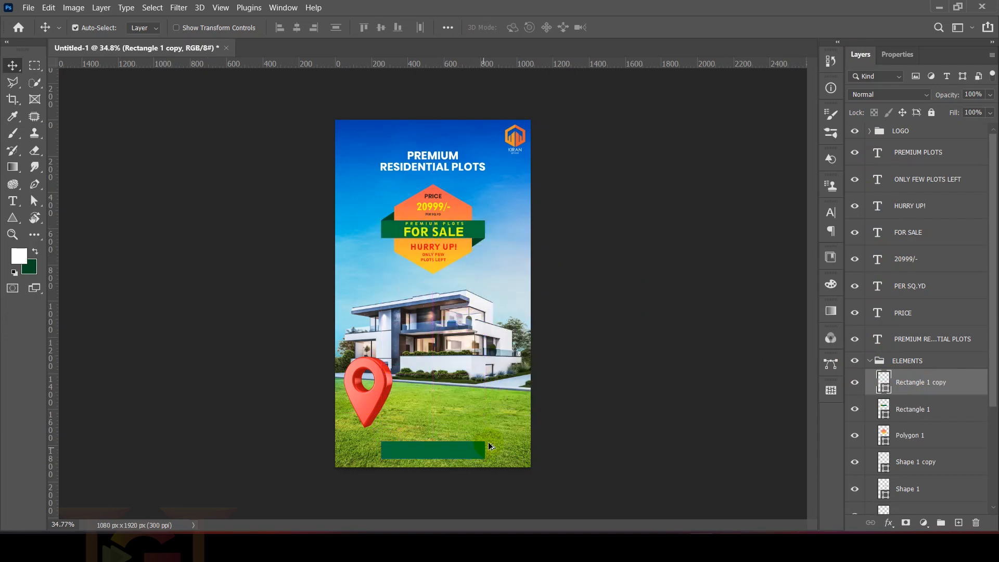
# Step: Fill the copied rectangle with the recent linear gradient running from yellow to coral
pyautogui.click(899, 54)
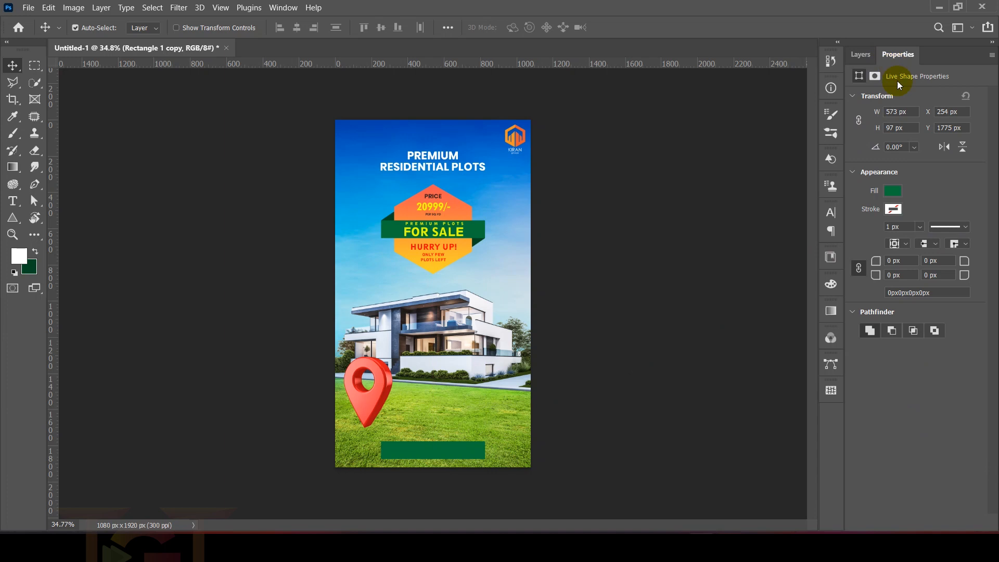
pyautogui.click(899, 192)
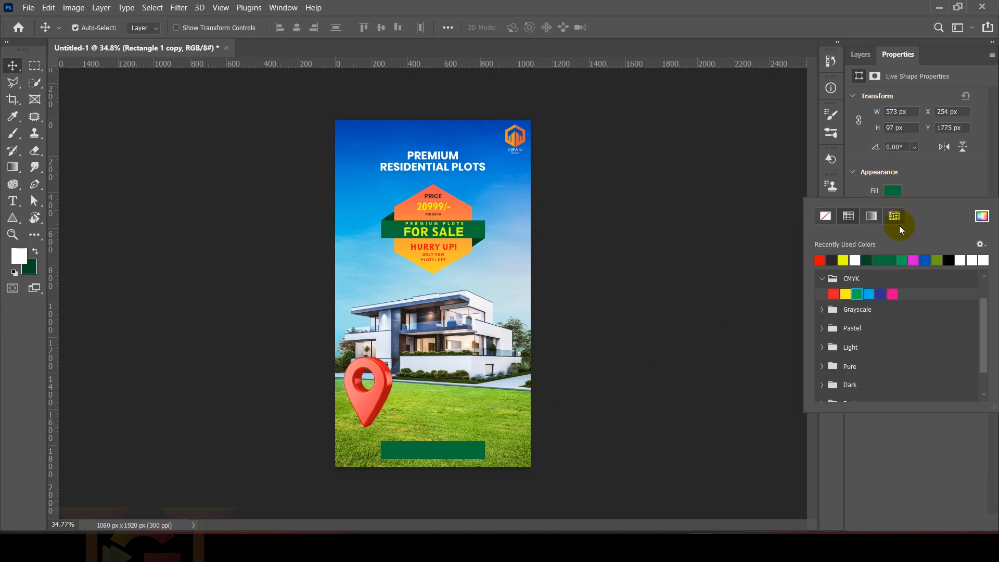
pyautogui.click(871, 216)
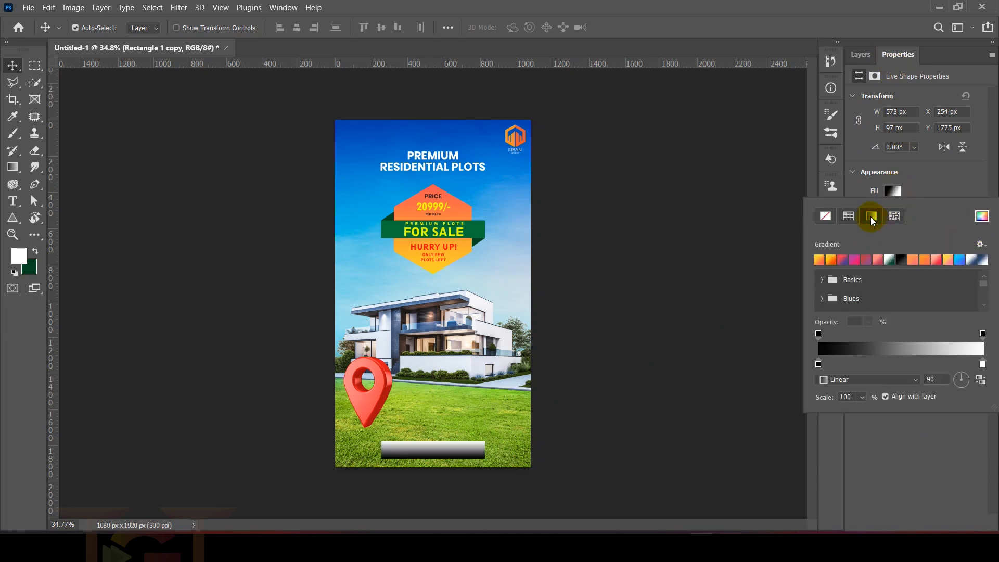
pyautogui.click(835, 261)
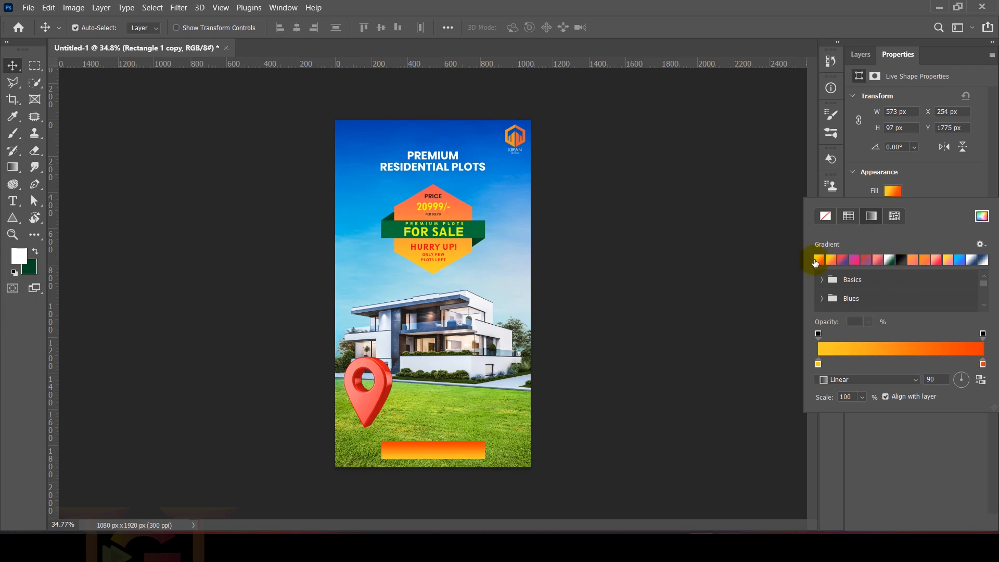
pyautogui.click(924, 261)
pyautogui.click(948, 262)
pyautogui.click(853, 261)
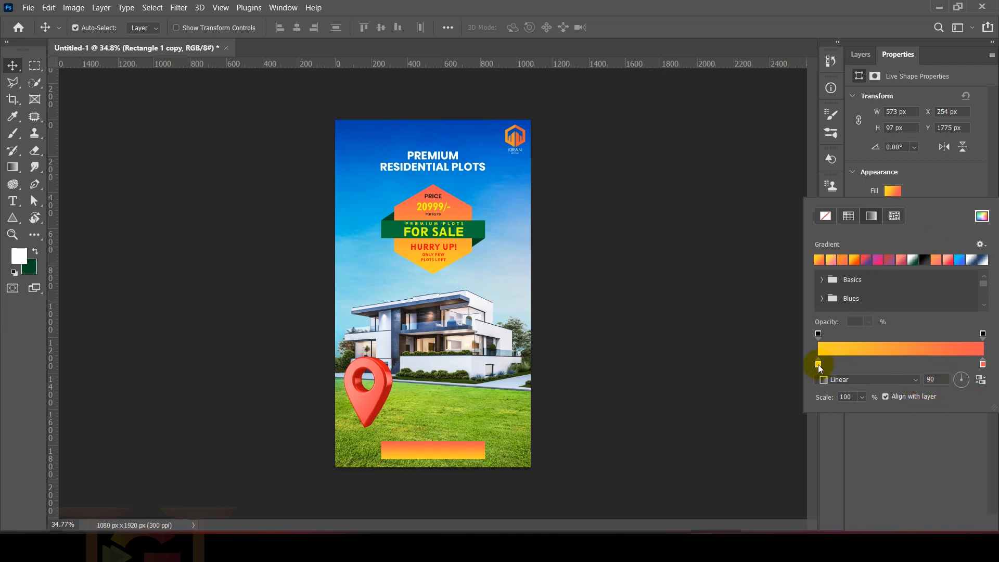
# Step: Swap the gradient's colour stops so the rectangle is yellow at its upper edge and coral at its lower edge
pyautogui.moveTo(819, 364); pyautogui.dragTo(919, 364)
pyautogui.moveTo(983, 364); pyautogui.dragTo(818, 365)
pyautogui.moveTo(918, 364); pyautogui.dragTo(983, 364)
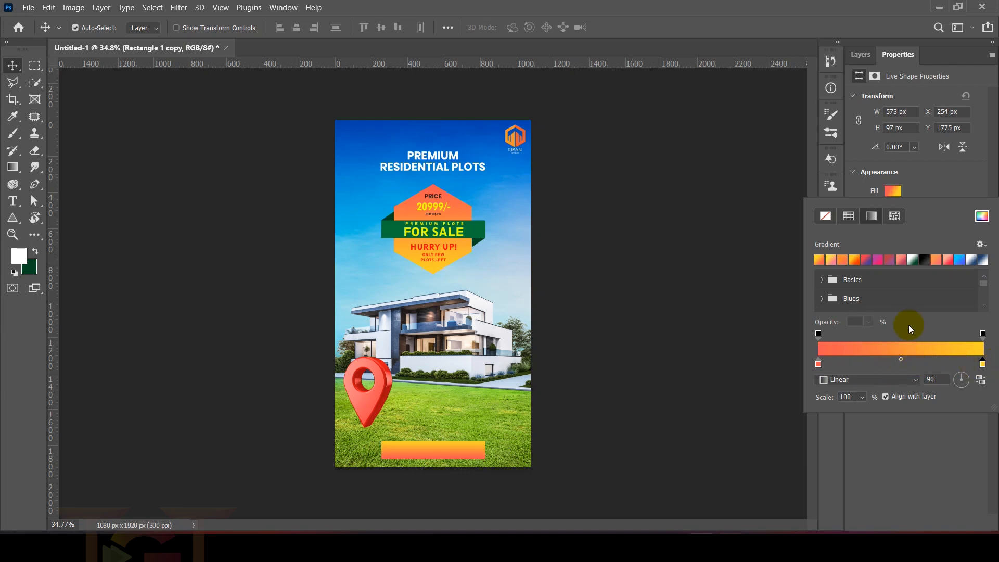
pyautogui.click(621, 334)
# Step: Narrow the gradient rectangle symmetrically about its centre to about 397 px wide
pyautogui.scroll(6, 422, 450)
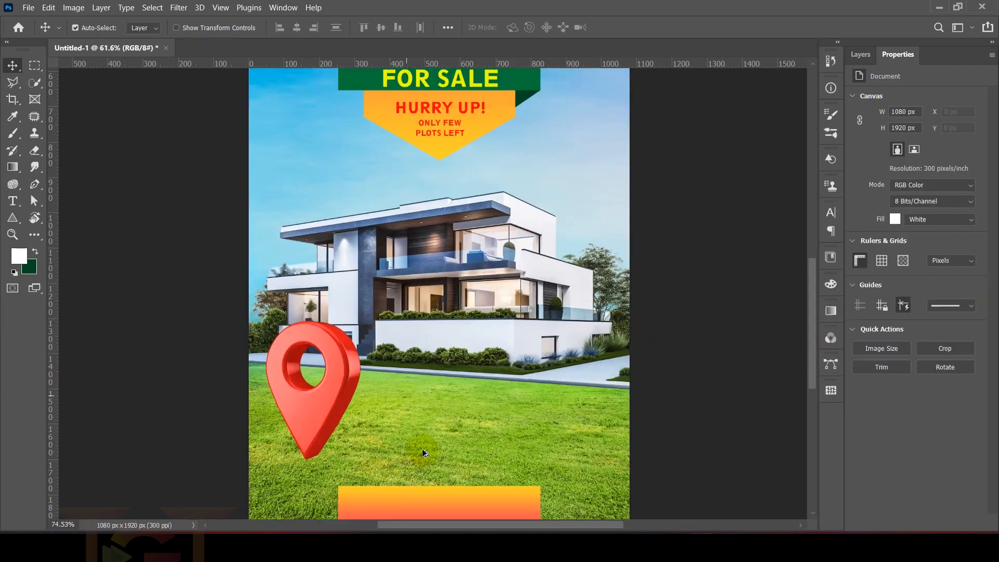
pyautogui.moveTo(443, 467); pyautogui.dragTo(447, 278)
pyautogui.click(459, 334)
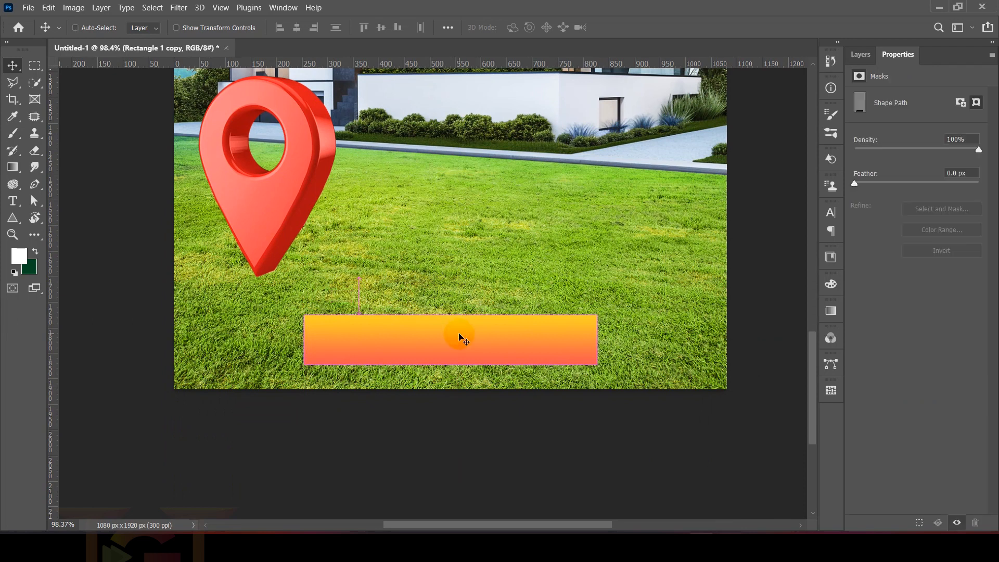
pyautogui.hotkey('ctrl', 't')
pyautogui.moveTo(597, 338); pyautogui.dragTo(550, 339)
pyautogui.hotkey('alt', 'shift')
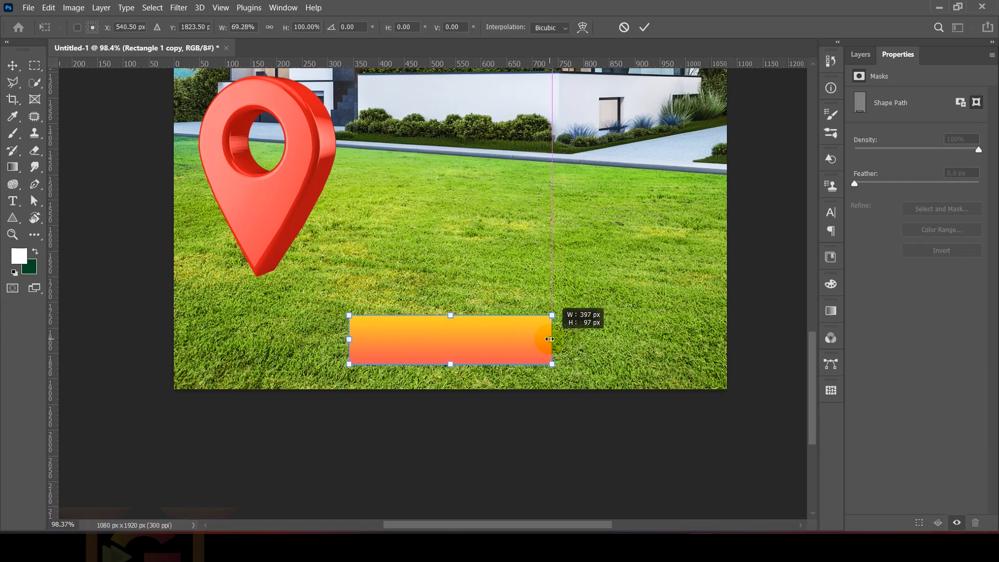
pyautogui.moveTo(550, 339); pyautogui.dragTo(549, 340)
pyautogui.hotkey('alt', 'shift')
pyautogui.press('Return')
# Step: Duplicate the PREMIUM RESIDENTIAL PLOTS heading onto the gradient rectangle and change the copy's text to GET QUOTE
pyautogui.click(772, 279)
pyautogui.click(854, 53)
pyautogui.click(906, 315)
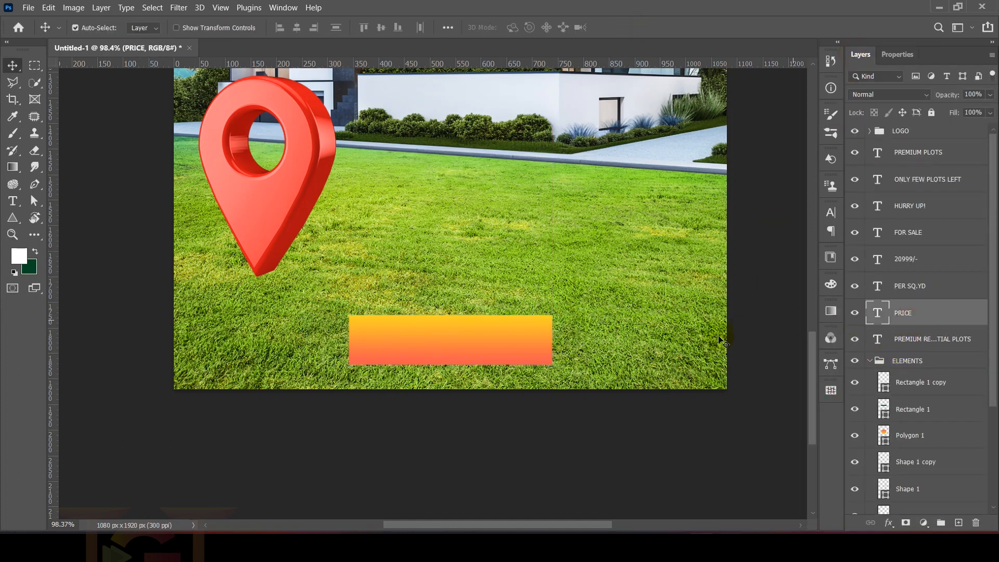
pyautogui.keyDown('alt'); pyautogui.scroll(-3, 593, 364); pyautogui.keyUp('alt')
pyautogui.keyDown('alt'); pyautogui.scroll(-3, 552, 350); pyautogui.keyUp('alt')
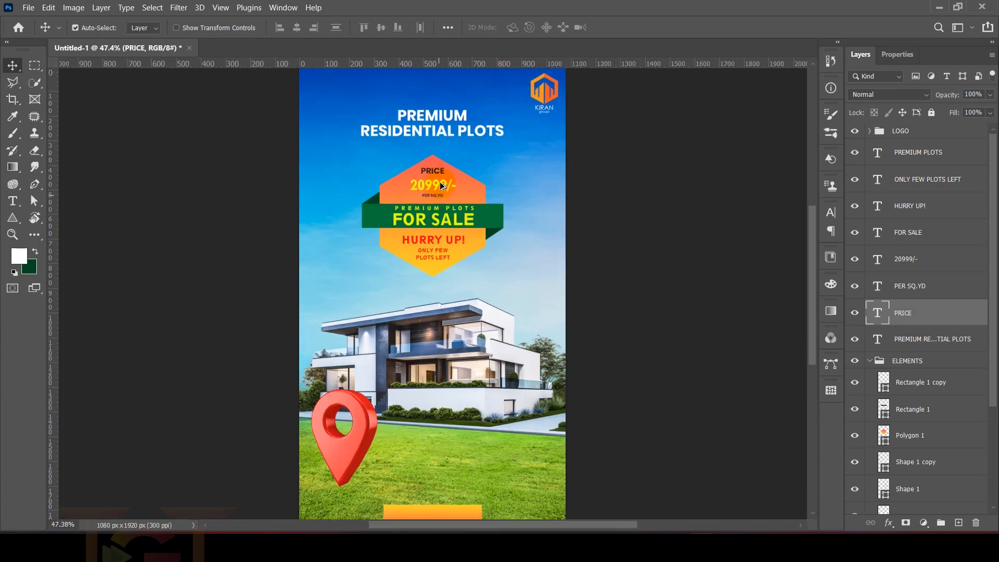
pyautogui.click(441, 118)
pyautogui.moveTo(436, 117); pyautogui.dragTo(436, 444)
pyautogui.scroll(3, 437, 444)
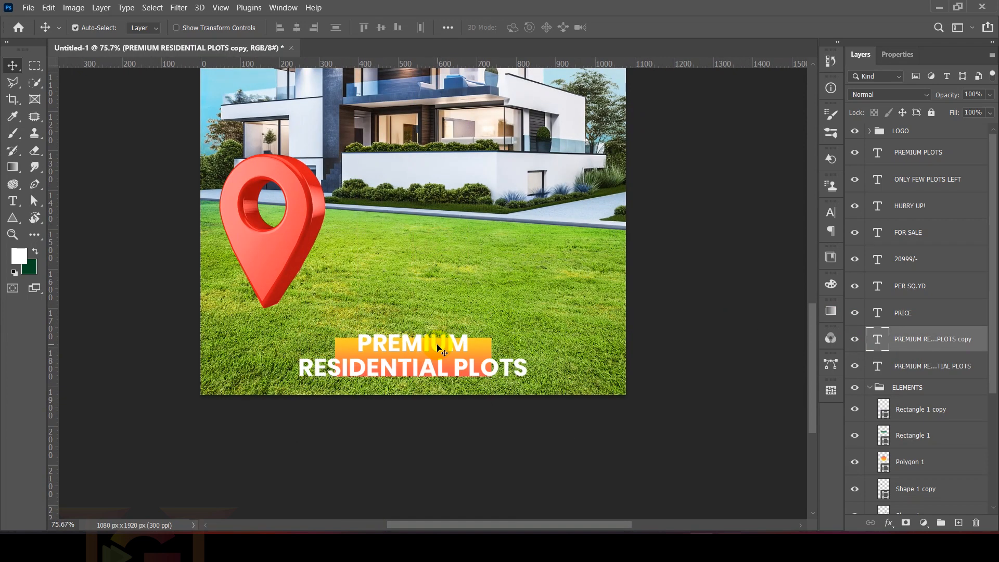
pyautogui.doubleClick(442, 358)
pyautogui.write('GET QUOTE')
pyautogui.click(617, 28)
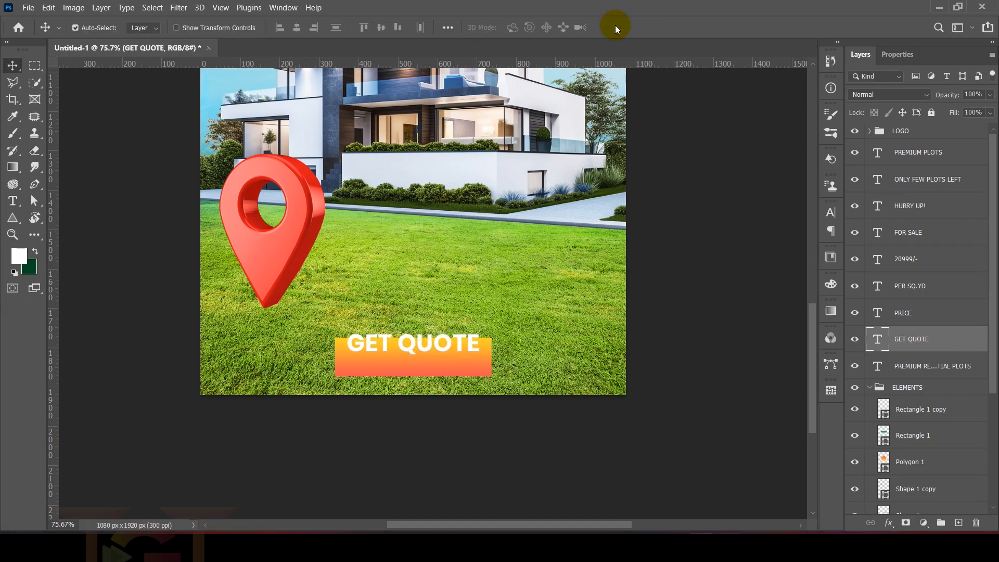
# Step: Nudge the GET QUOTE text down to centre it vertically on the gradient rectangle
pyautogui.press('Down')
pyautogui.press('Down')
pyautogui.press('Down')
pyautogui.press('Down')
pyautogui.press('Down')
pyautogui.press('Down')
pyautogui.press('Down')
pyautogui.press('Down')
pyautogui.press('Down')
pyautogui.press('Down')
pyautogui.press('Down')
pyautogui.press('Down')
pyautogui.press('Down')
pyautogui.press('Down')
pyautogui.press('Down')
pyautogui.press('Down')
pyautogui.press('Down')
pyautogui.press('Down')
pyautogui.press('Down')
pyautogui.press('Down')
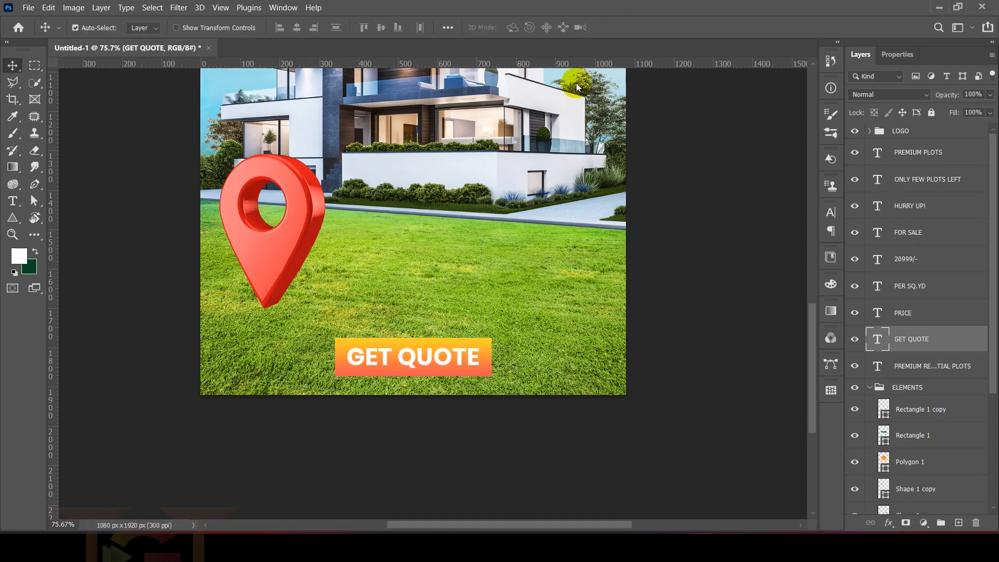
pyautogui.scroll(-5, 576, 83)
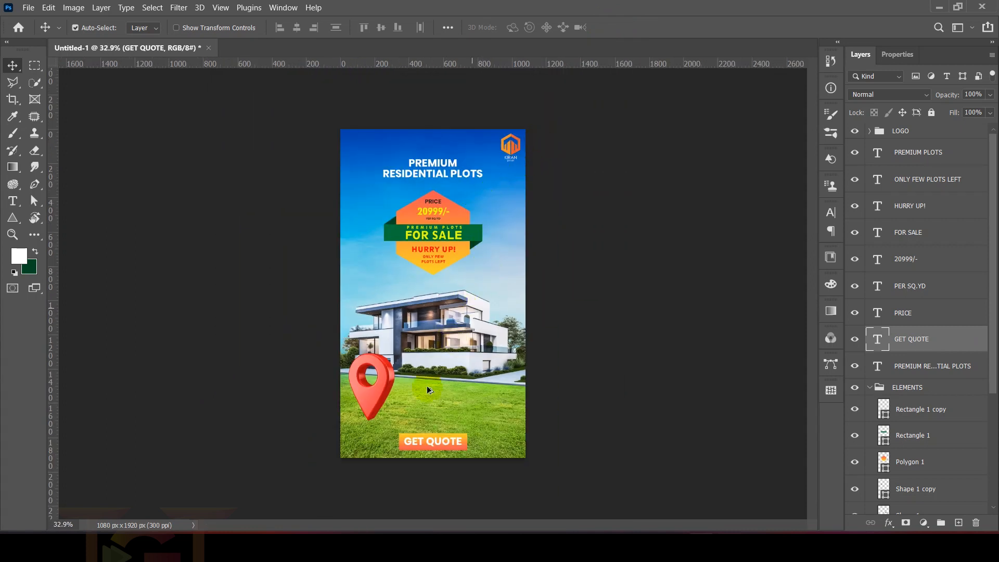
# Step: Add a drop shadow to the gradient rectangle behind the GET QUOTE text
pyautogui.scroll(4, 427, 385)
pyautogui.moveTo(452, 457); pyautogui.dragTo(446, 334)
pyautogui.scroll(5, 453, 406)
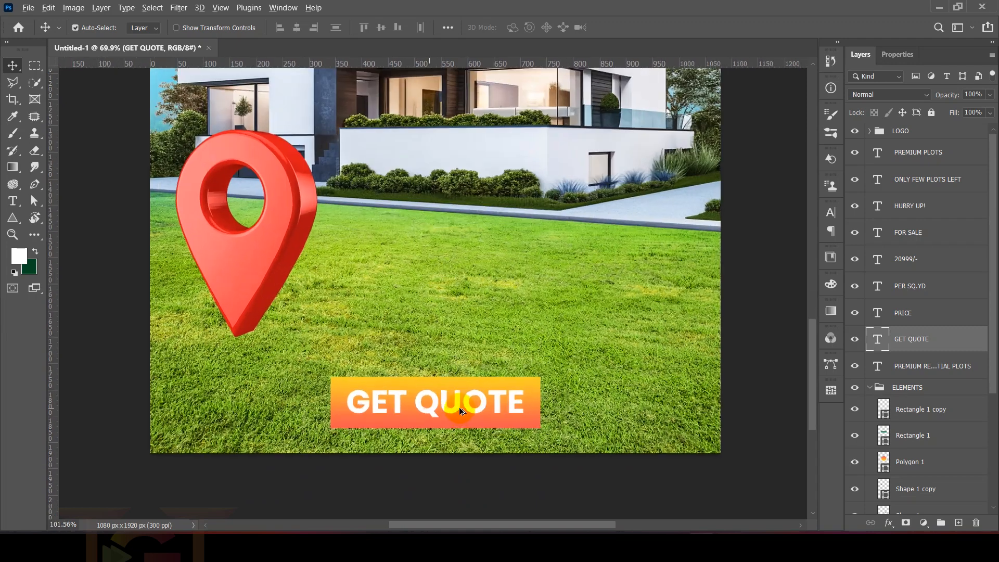
pyautogui.click(576, 355)
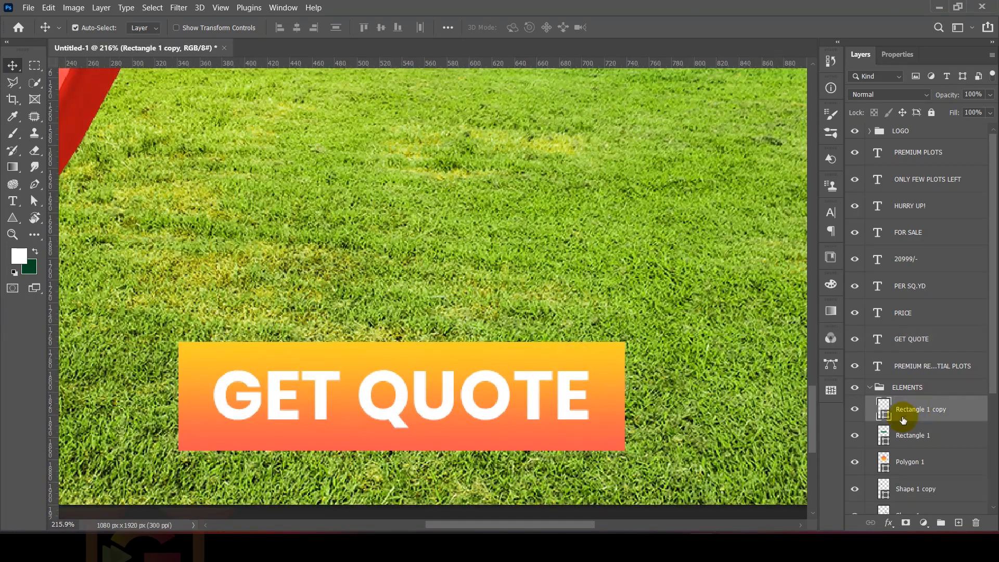
pyautogui.moveTo(598, 357); pyautogui.dragTo(633, 334)
pyautogui.hotkey('ctrl', 'z')
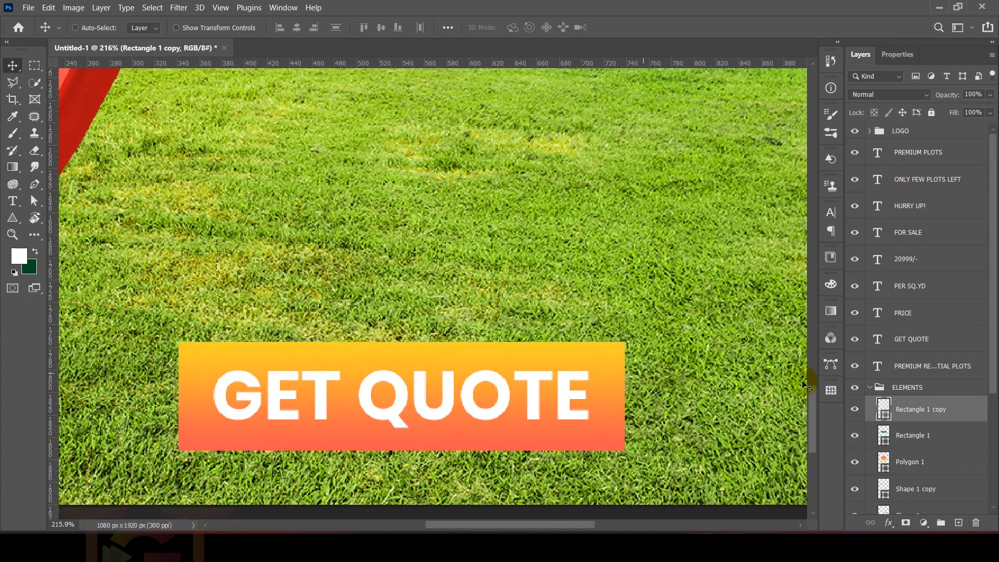
pyautogui.rightClick(962, 412)
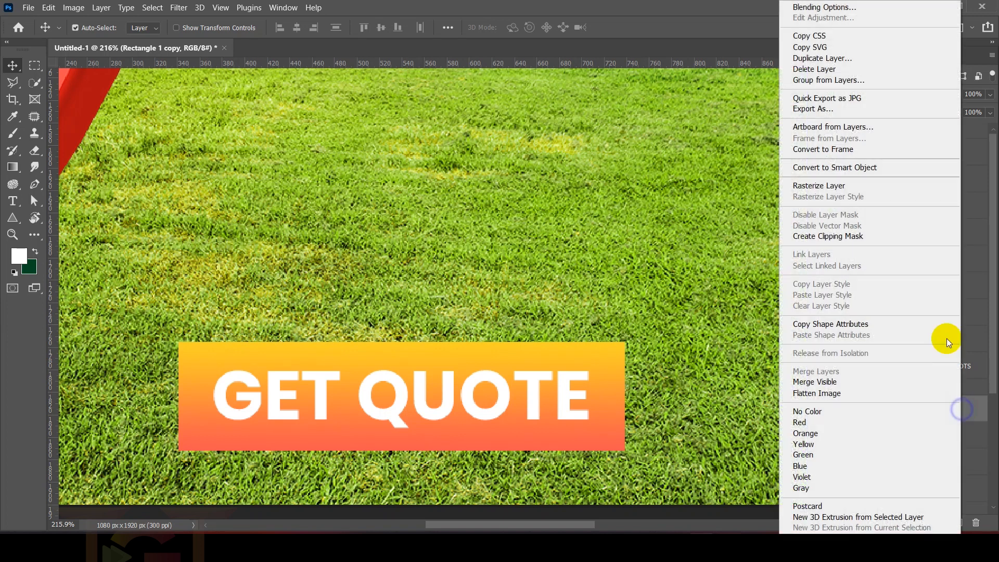
pyautogui.click(827, 7)
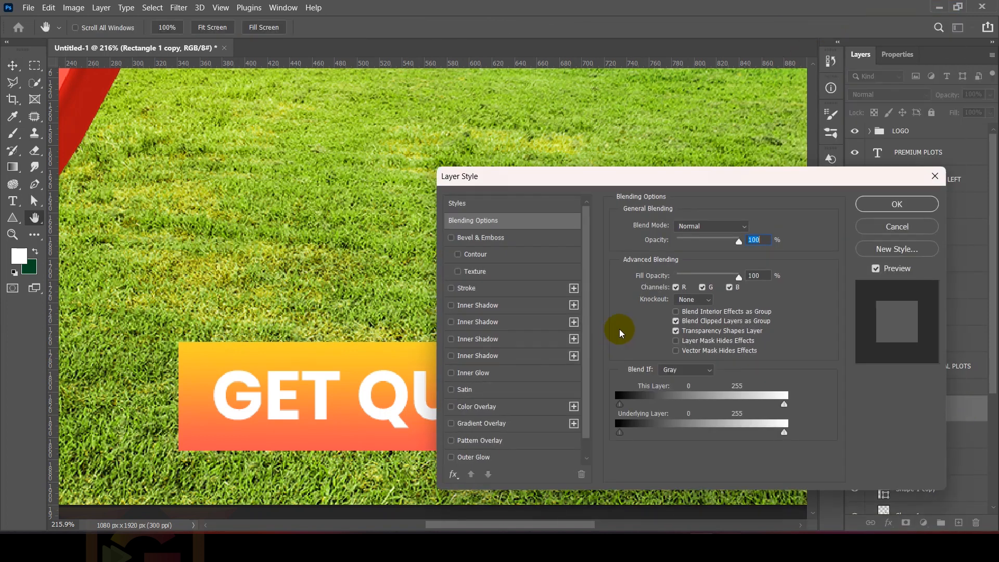
pyautogui.moveTo(547, 180); pyautogui.dragTo(691, 99)
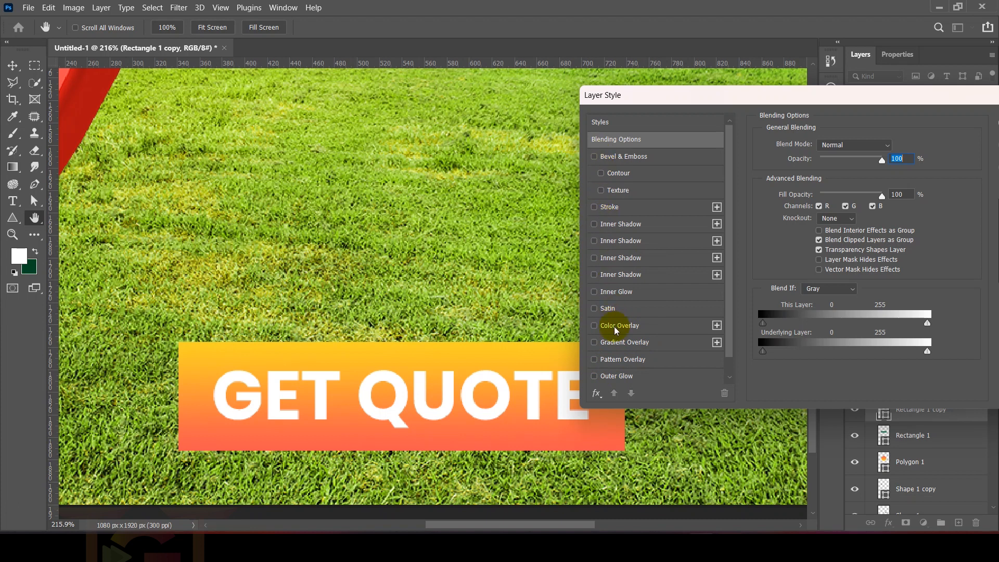
pyautogui.scroll(-1, 598, 356)
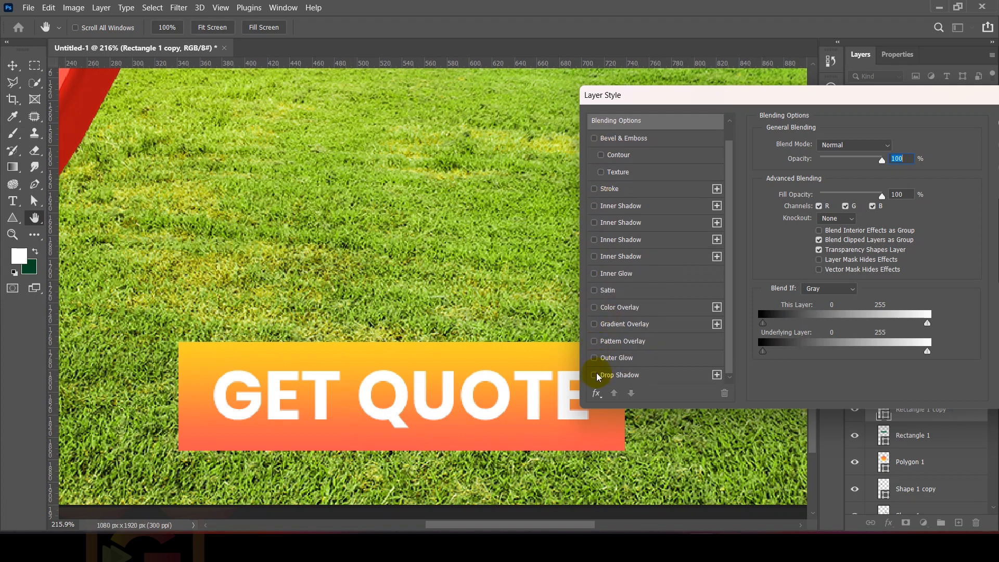
pyautogui.click(596, 374)
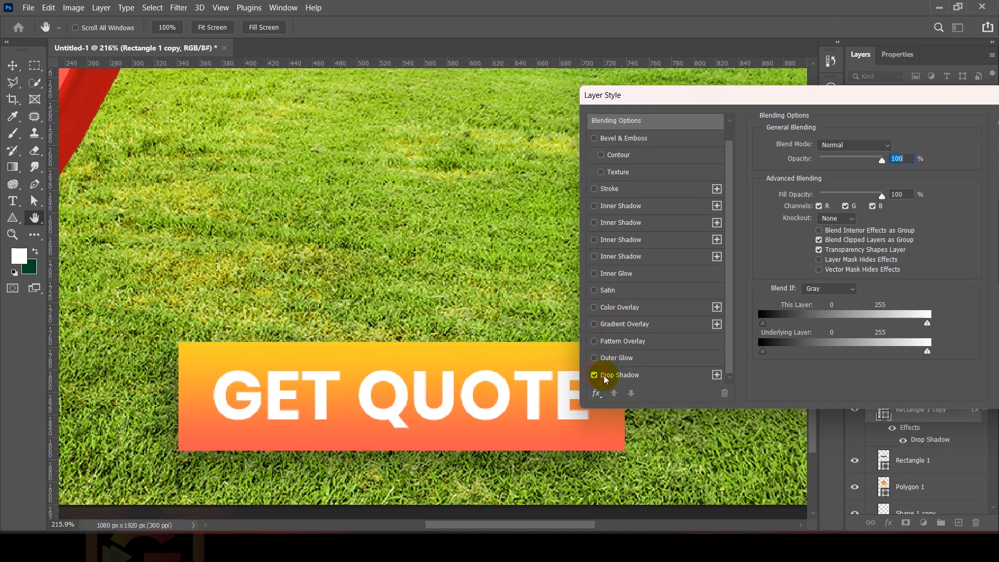
# Step: Add a black outer glow with Normal blending and 100% opacity to the GET QUOTE rectangle
pyautogui.click(683, 360)
pyautogui.moveTo(824, 163); pyautogui.dragTo(919, 157)
pyautogui.click(793, 191)
pyautogui.moveTo(639, 283); pyautogui.dragTo(519, 476)
pyautogui.click(886, 231)
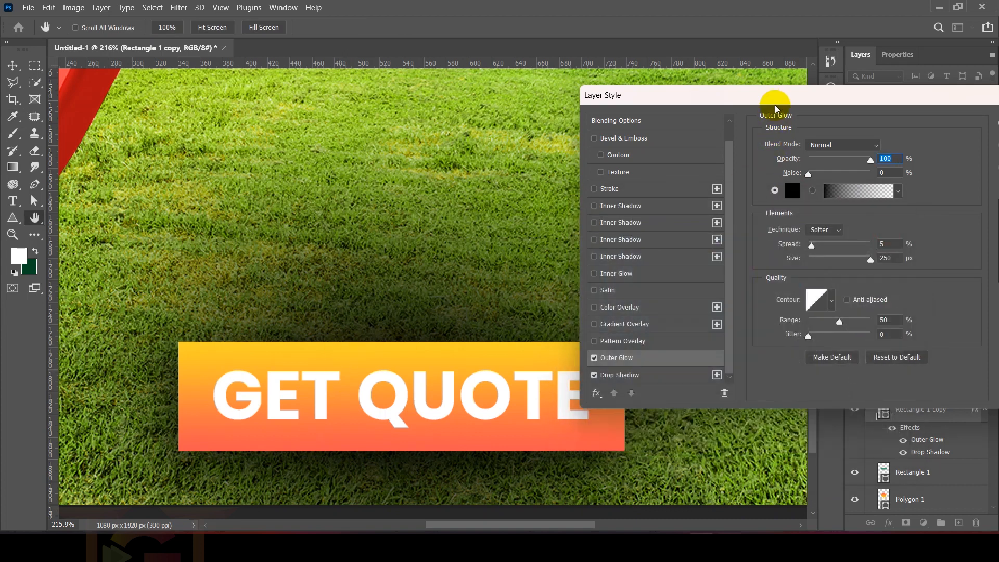
# Step: Set the outer glow's size to 10 px, spread to 0% and opacity to 46%, and apply the rectangle's layer style
pyautogui.moveTo(770, 99); pyautogui.dragTo(825, 60)
pyautogui.click(895, 218)
pyautogui.moveTo(876, 221); pyautogui.dragTo(770, 213)
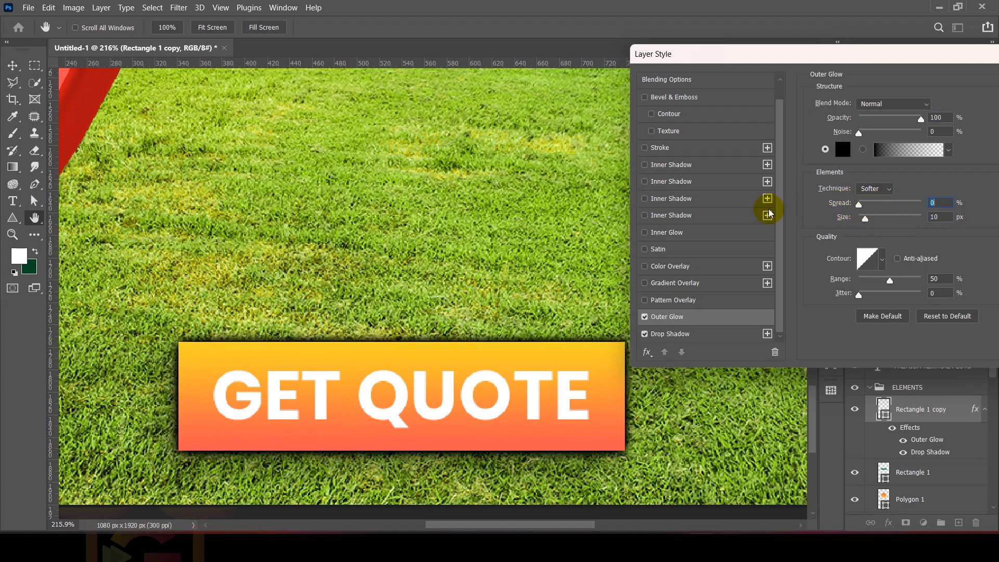
pyautogui.moveTo(876, 119)
pyautogui.mouseDown()
pyautogui.moveTo(864, 118)
pyautogui.moveTo(883, 123)
pyautogui.mouseUp()
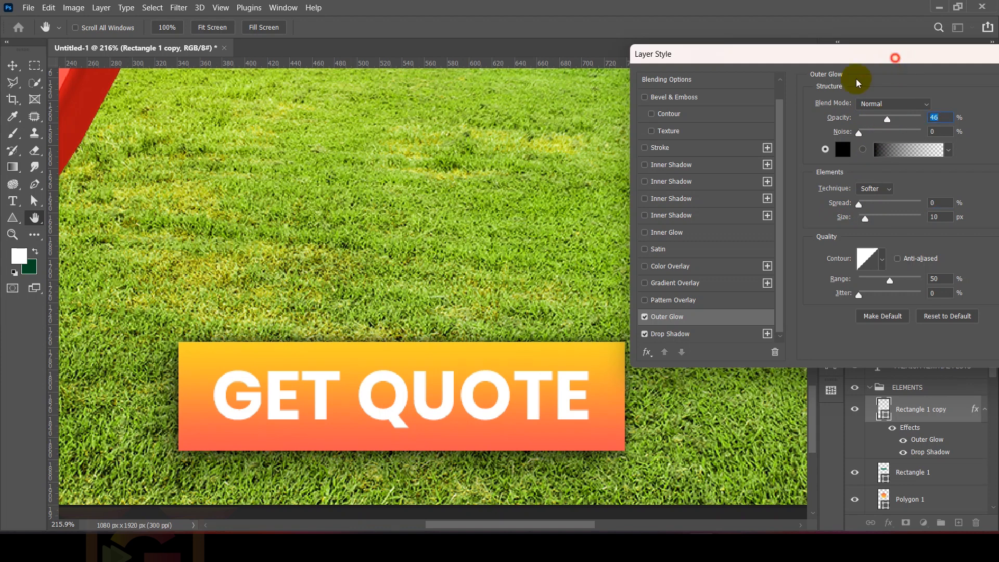
pyautogui.moveTo(895, 58); pyautogui.dragTo(545, 153)
pyautogui.click(727, 177)
pyautogui.scroll(-7, 523, 300)
pyautogui.scroll(4, 499, 367)
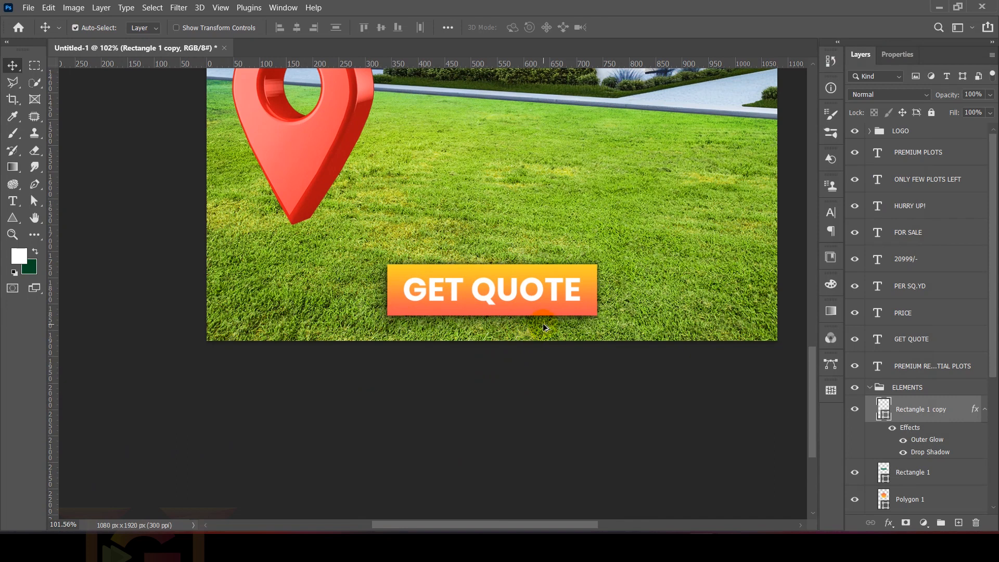
# Step: Duplicate the PREMIUM RESIDENTIAL PLOTS heading onto the location pin and change the copy's text to MIYAPUR
pyautogui.scroll(-4, 544, 328)
pyautogui.moveTo(466, 94); pyautogui.dragTo(385, 380)
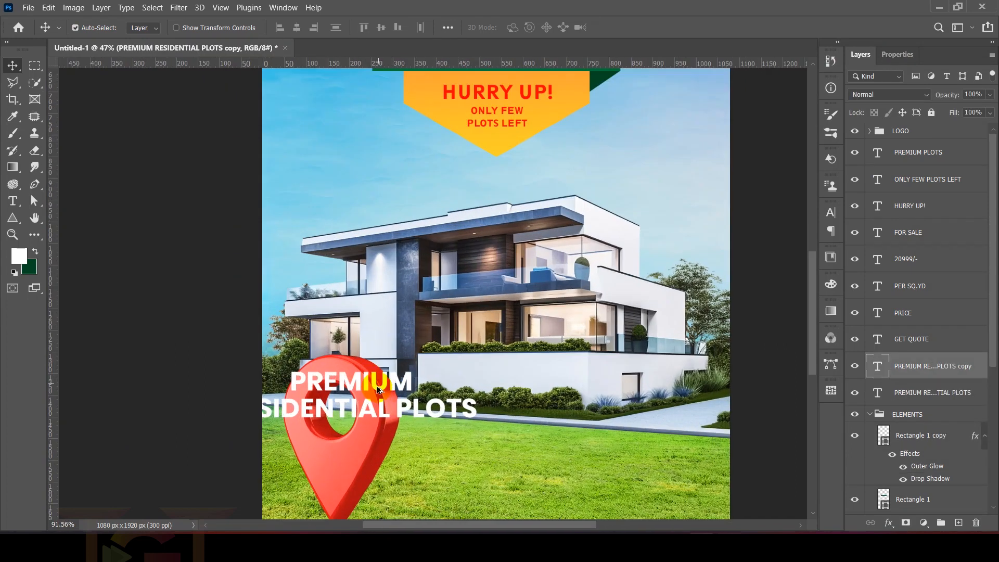
pyautogui.scroll(5, 385, 380)
pyautogui.doubleClick(465, 339)
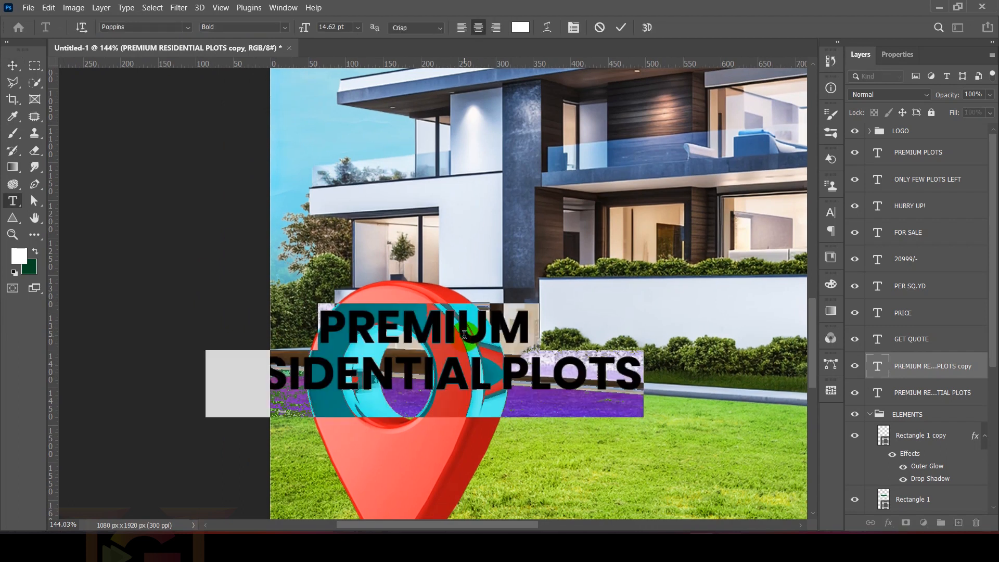
pyautogui.write('A')
pyautogui.write('MIYAPUR')
# Step: Set the MIYAPUR text's size to 10 pt and move it over the upper part of the pin's ring
pyautogui.hotkey('ctrl', 'a')
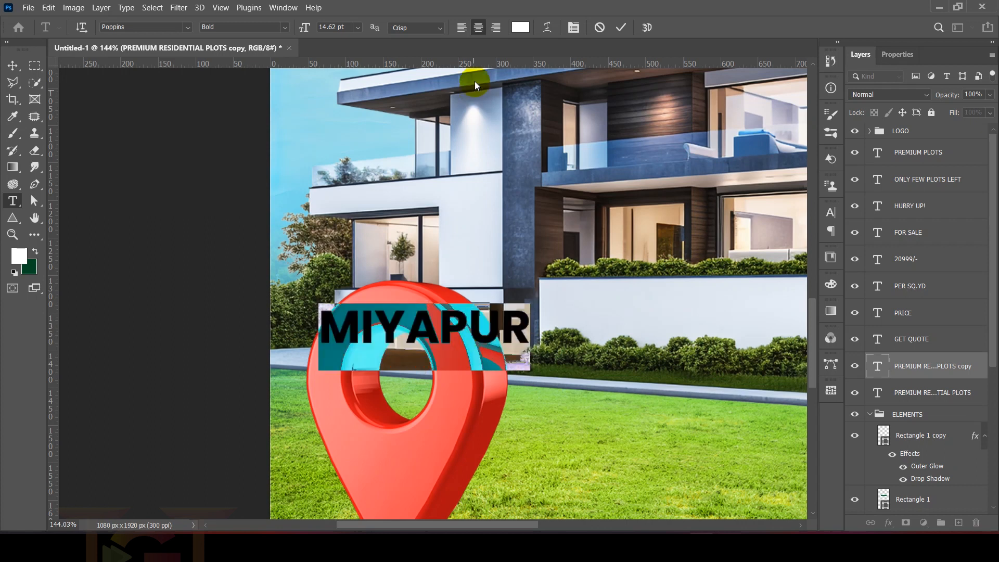
pyautogui.click(345, 26)
pyautogui.write('1')
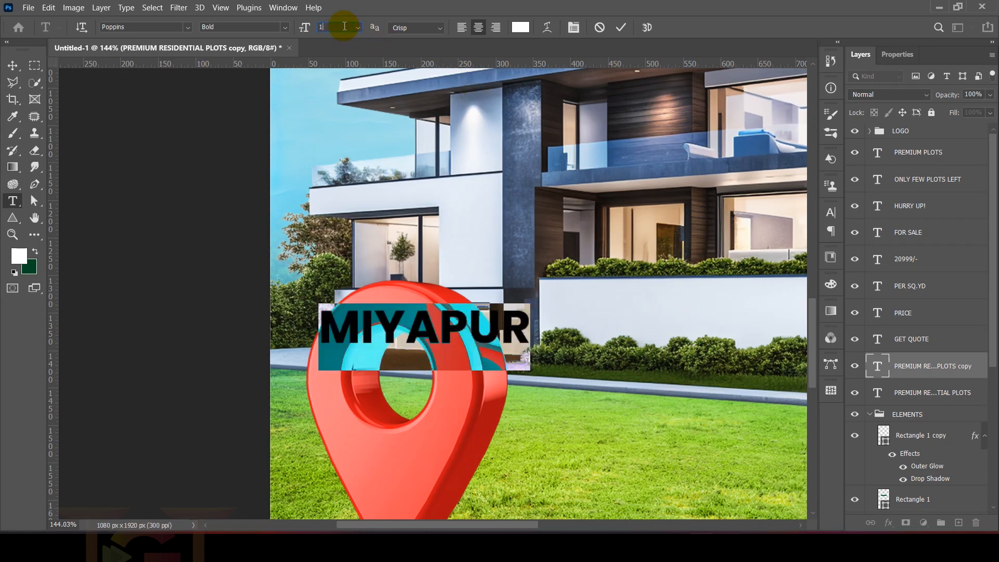
pyautogui.write('0')
pyautogui.press('Return')
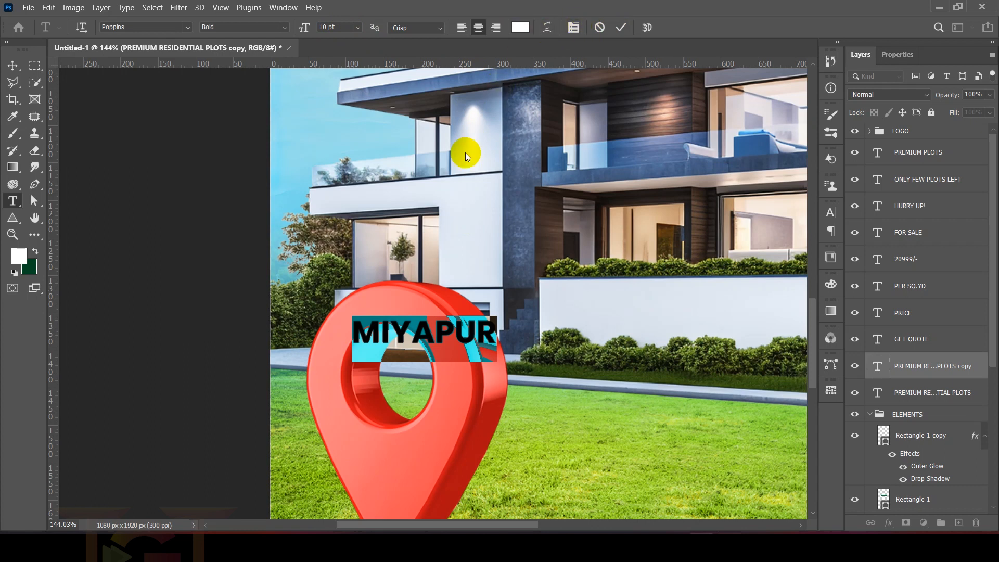
pyautogui.click(618, 31)
pyautogui.scroll(5, 406, 325)
pyautogui.press('v')
pyautogui.moveTo(398, 334); pyautogui.dragTo(307, 344)
# Step: Warp the MIYAPUR text with the horizontal Arch style at +64% bend and shift it slightly down on the pin
pyautogui.press('t')
pyautogui.press('Return')
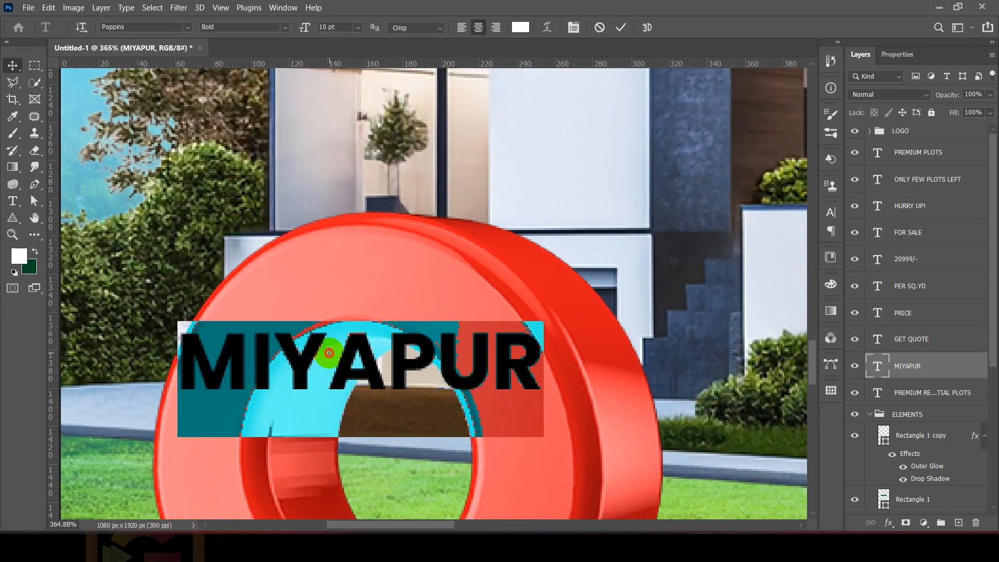
pyautogui.click(547, 29)
pyautogui.click(719, 114)
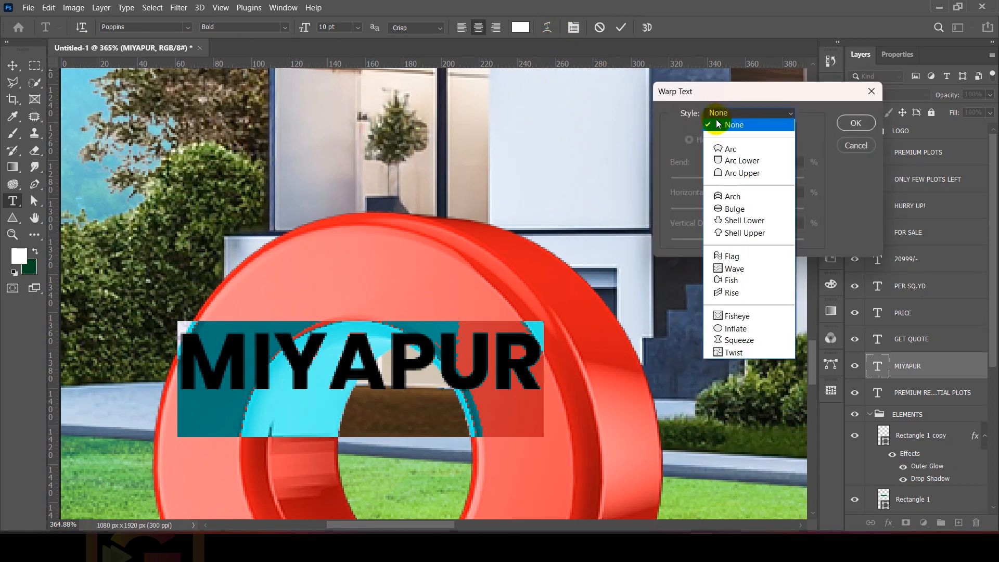
pyautogui.click(727, 199)
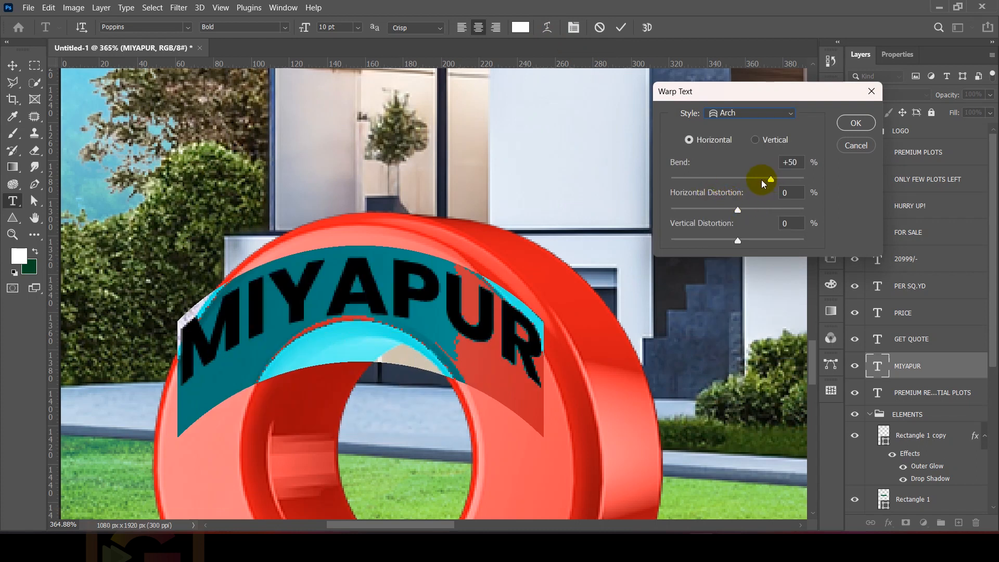
pyautogui.moveTo(771, 183); pyautogui.dragTo(781, 180)
pyautogui.moveTo(738, 210); pyautogui.dragTo(756, 210)
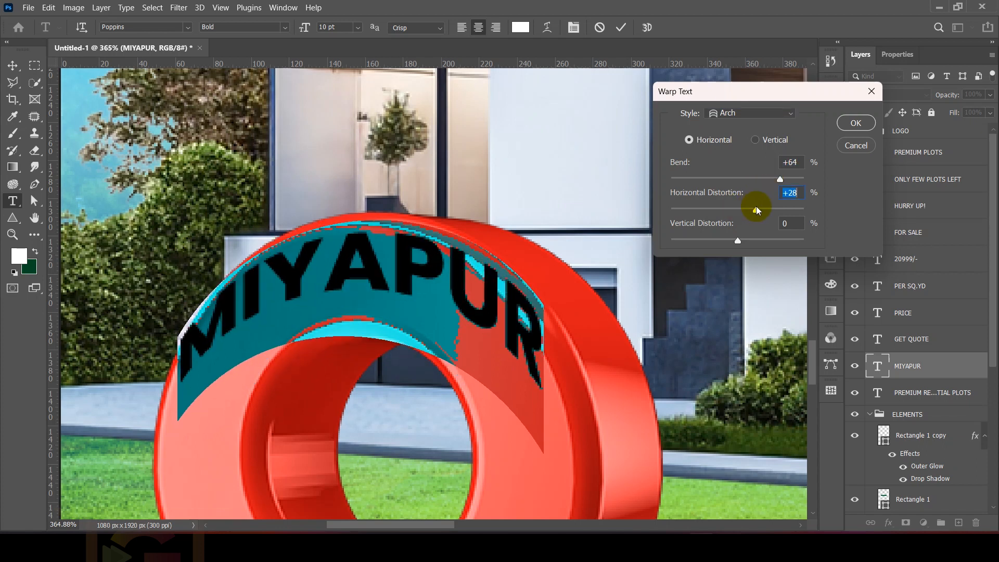
pyautogui.hotkey('ctrl', 'z')
pyautogui.click(856, 124)
pyautogui.click(13, 66)
pyautogui.moveTo(373, 274); pyautogui.dragTo(374, 295)
# Step: Increase the bend of the MIYAPUR text's Arch warp to +68%
pyautogui.doubleClick(375, 295)
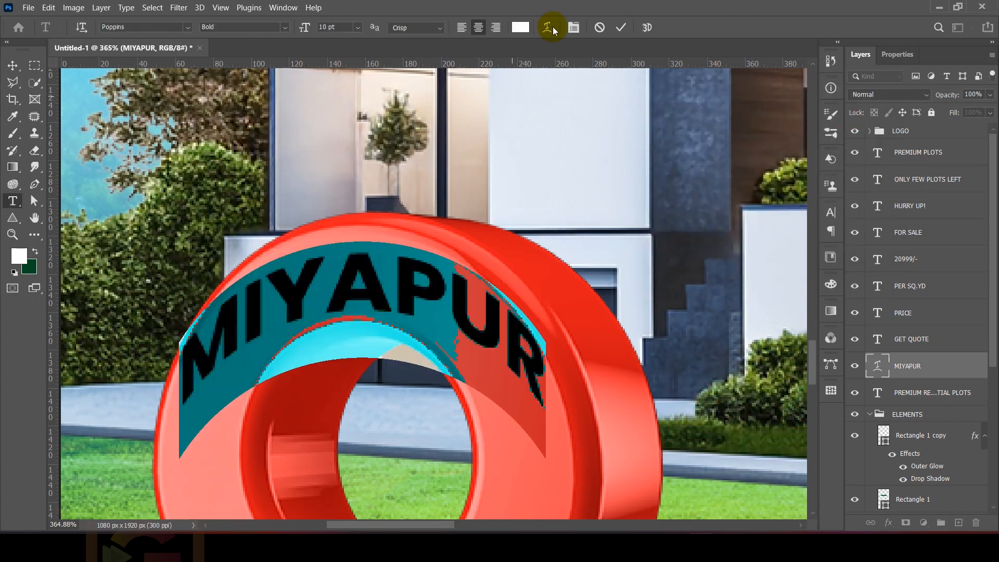
pyautogui.click(548, 28)
pyautogui.moveTo(780, 180); pyautogui.dragTo(784, 179)
# Step: Try the Arc style for the MIYAPUR text's warp
pyautogui.click(750, 113)
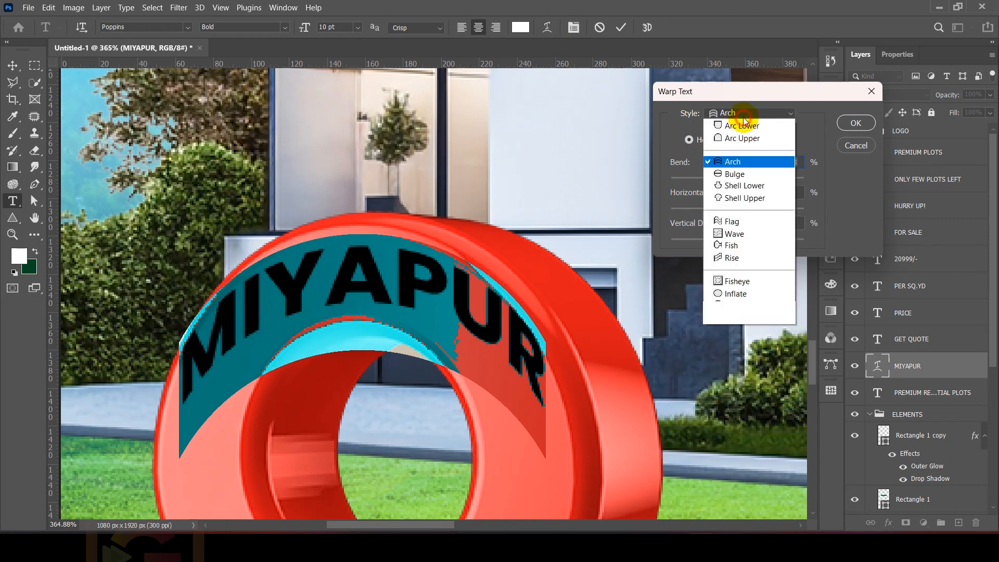
pyautogui.click(737, 149)
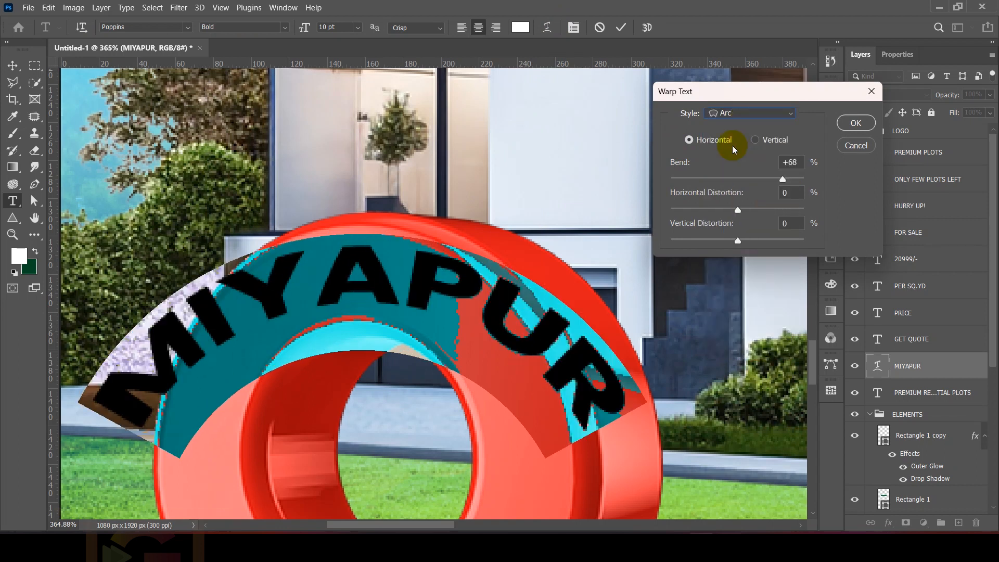
pyautogui.click(783, 192)
pyautogui.moveTo(737, 240)
pyautogui.mouseDown()
pyautogui.moveTo(769, 241)
pyautogui.moveTo(737, 241)
pyautogui.mouseUp()
pyautogui.click(729, 114)
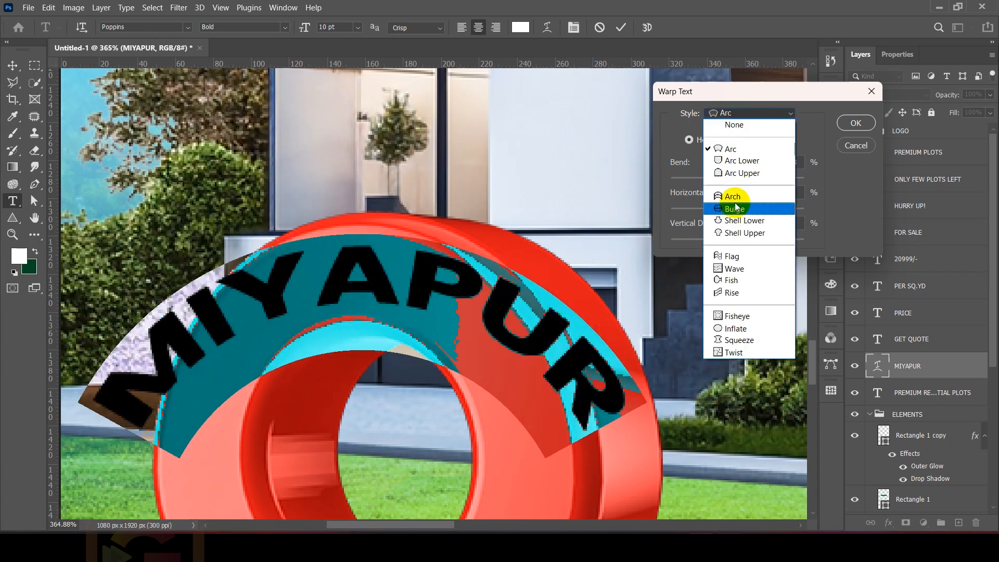
# Step: Return the MIYAPUR text's warp to the Arch style with a stronger bend and apply it
pyautogui.click(736, 208)
pyautogui.moveTo(736, 171); pyautogui.dragTo(780, 175)
pyautogui.click(856, 123)
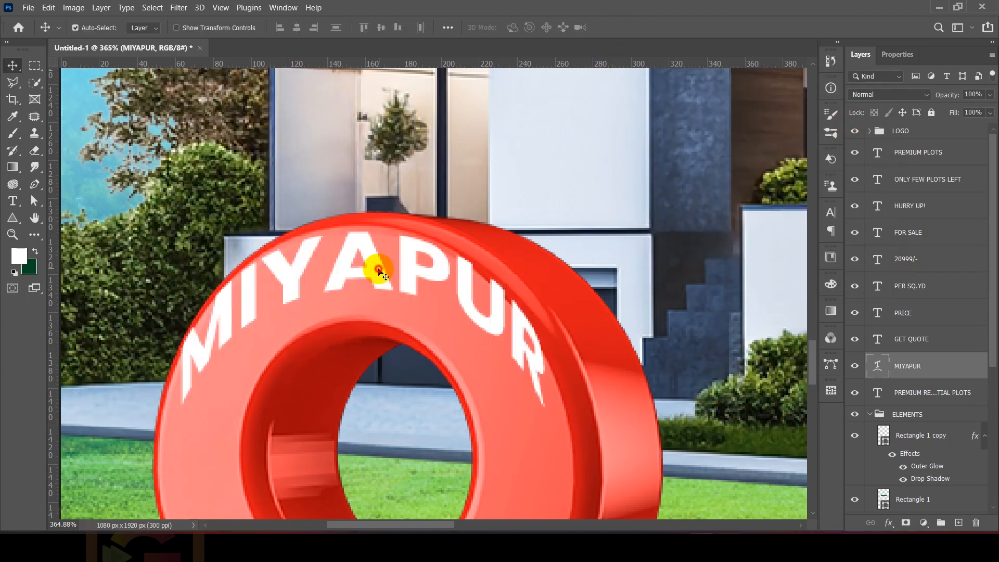
# Step: Re-warp the MIYAPUR text into a fanned arc and set its size to 6 pt
pyautogui.doubleClick(379, 270)
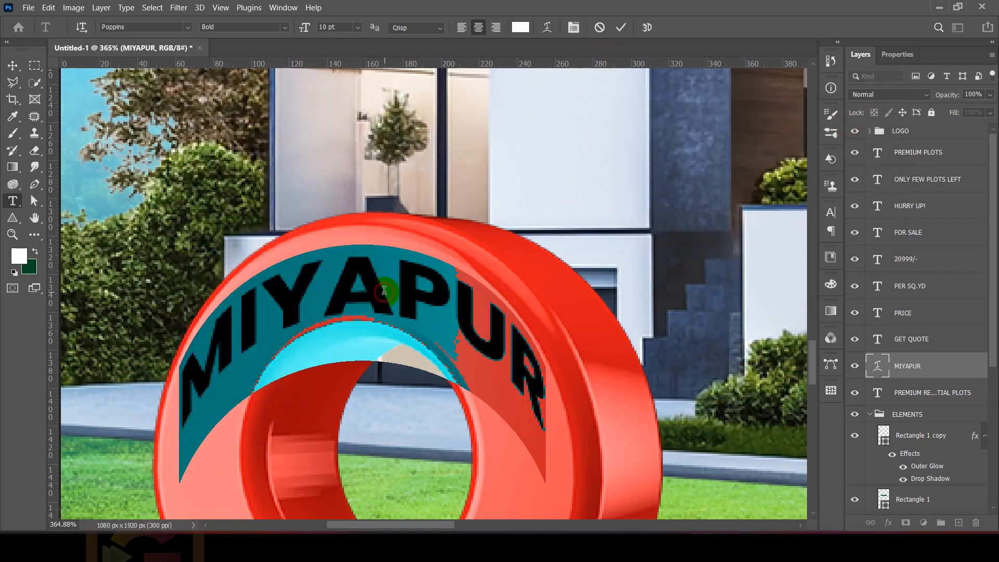
pyautogui.click(548, 28)
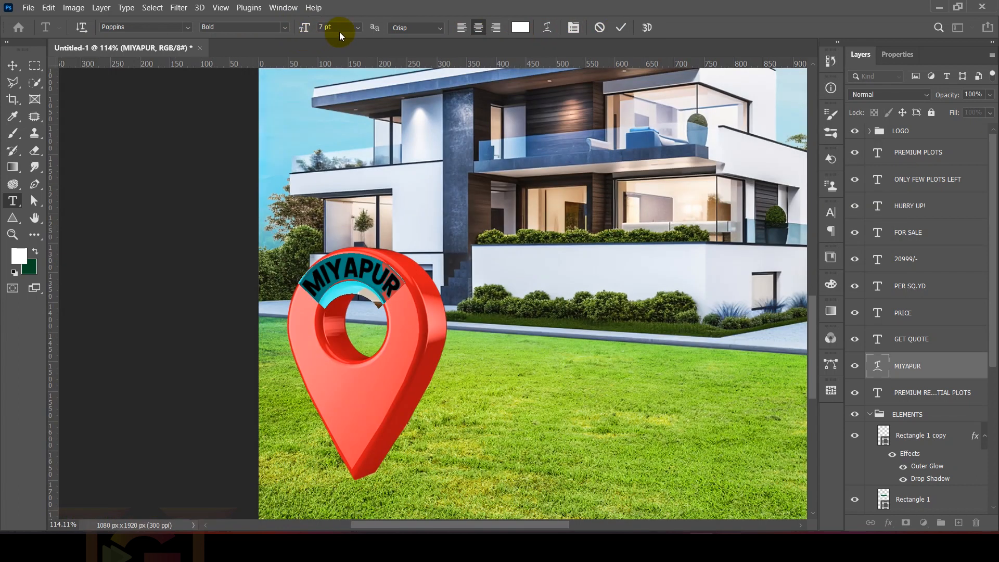
pyautogui.moveTo(339, 27); pyautogui.dragTo(244, 27)
pyautogui.write('6')
pyautogui.press('Return')
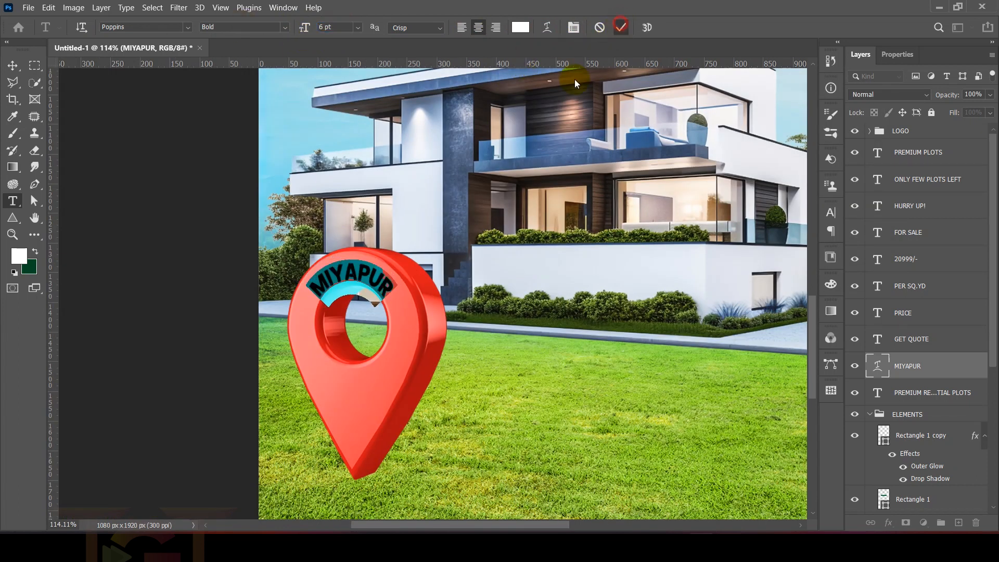
pyautogui.click(620, 25)
# Step: Position the curved MIYAPUR text along the upper front face of the pin's ring, above its hole
pyautogui.scroll(9, 382, 243)
pyautogui.press('v')
pyautogui.moveTo(306, 315); pyautogui.dragTo(302, 289)
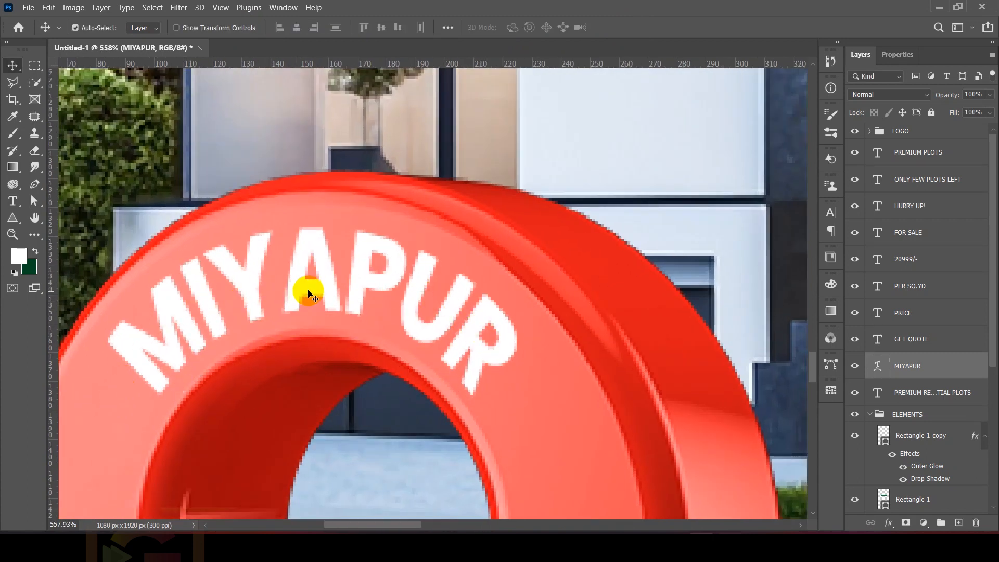
pyautogui.moveTo(316, 293); pyautogui.dragTo(307, 290)
pyautogui.scroll(-6, 305, 287)
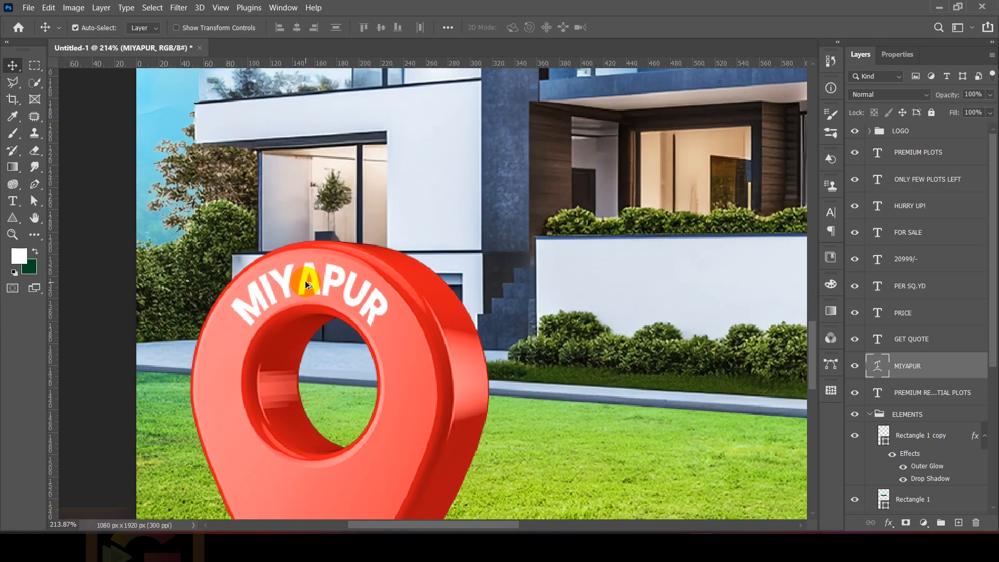
# Step: Add a Bevel & Emboss effect to the MIYAPUR text layer and show its settings beside the pin
pyautogui.scroll(4, 308, 280)
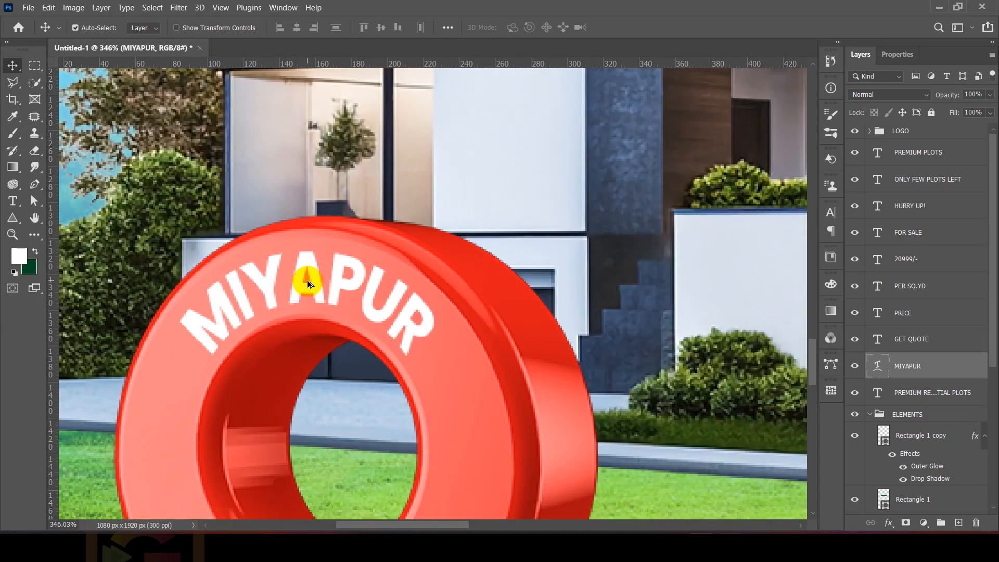
pyautogui.rightClick(888, 369)
pyautogui.click(809, 20)
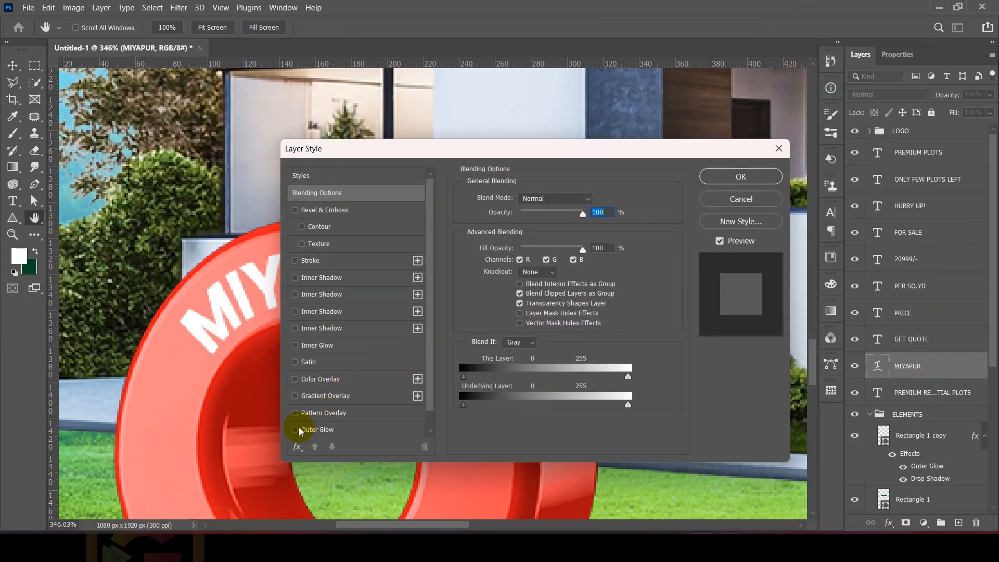
pyautogui.moveTo(424, 152); pyautogui.dragTo(701, 113)
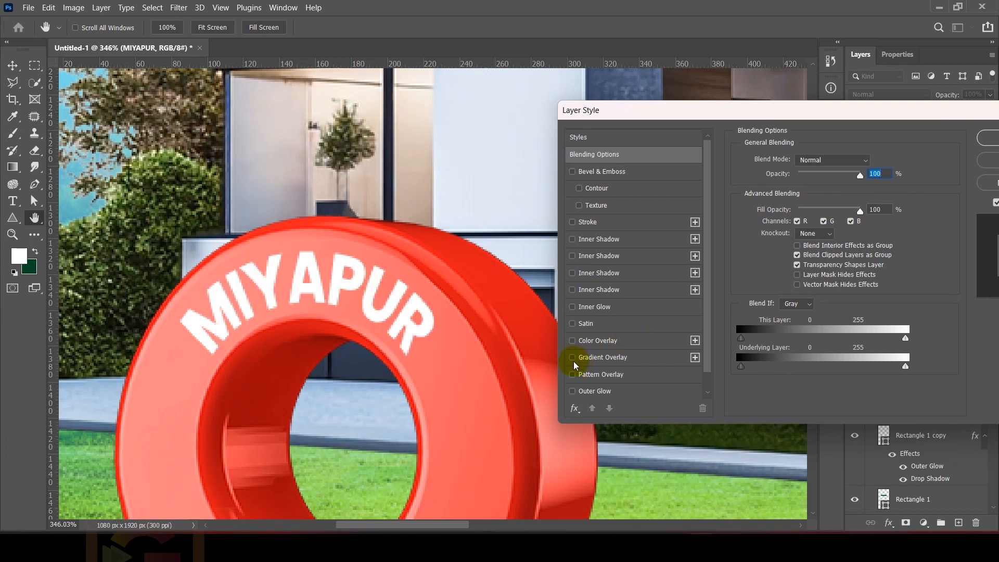
pyautogui.scroll(-1, 576, 380)
pyautogui.scroll(1, 598, 230)
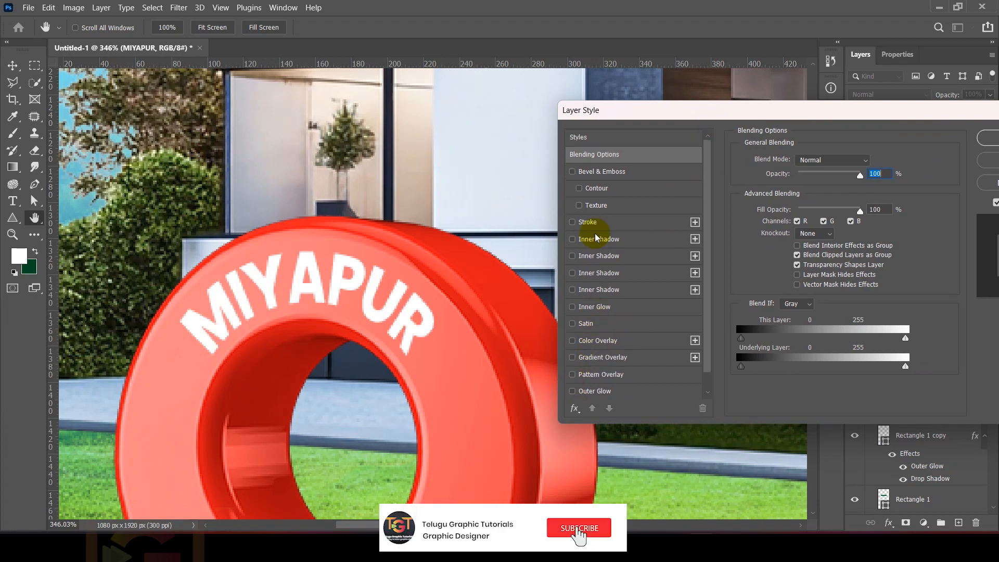
pyautogui.click(573, 171)
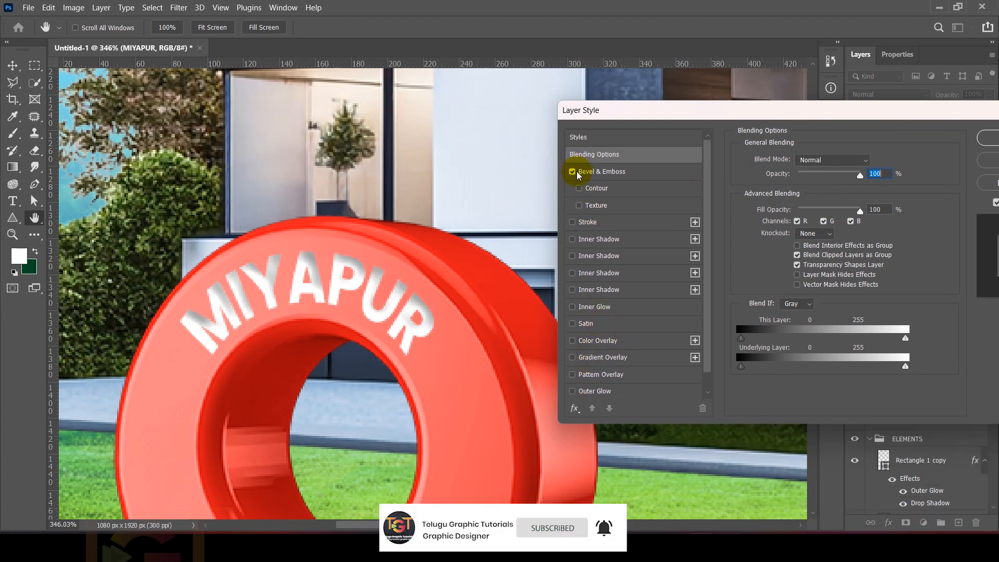
pyautogui.click(578, 172)
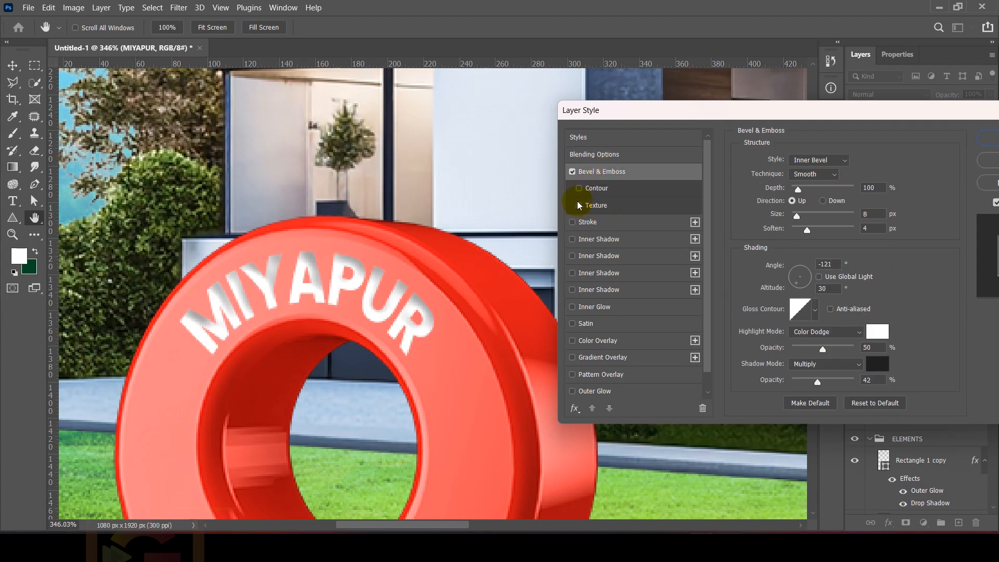
# Step: Try the Outer Bevel style with a depth of 1% on the MIYAPUR text and return it to Inner Bevel
pyautogui.click(819, 160)
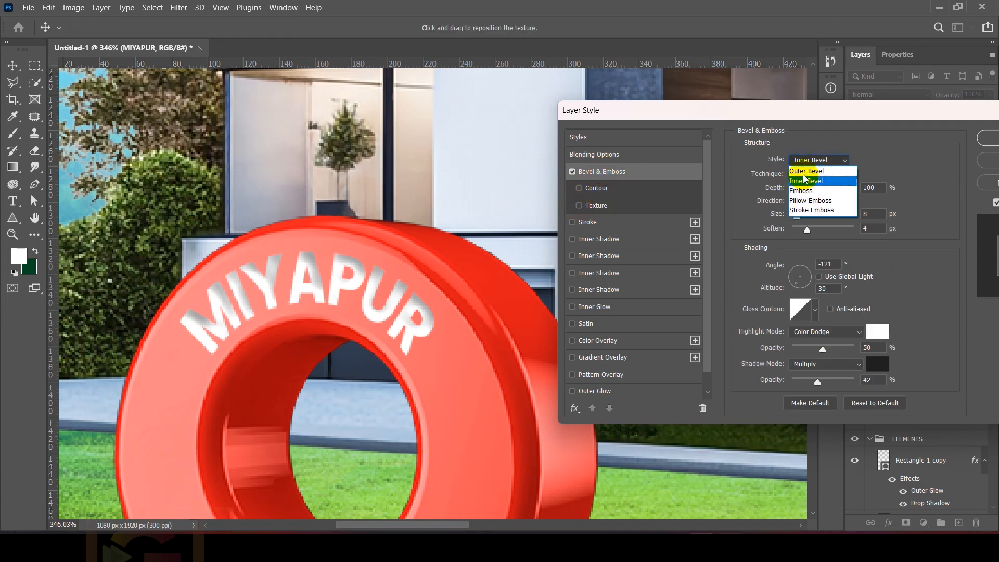
pyautogui.click(805, 172)
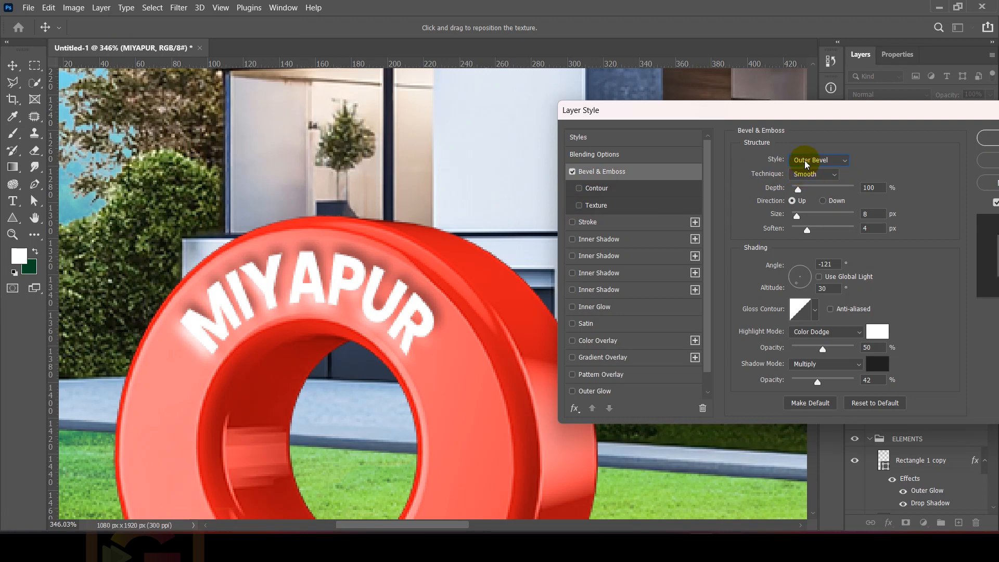
pyautogui.moveTo(809, 190); pyautogui.dragTo(798, 168)
pyautogui.click(799, 162)
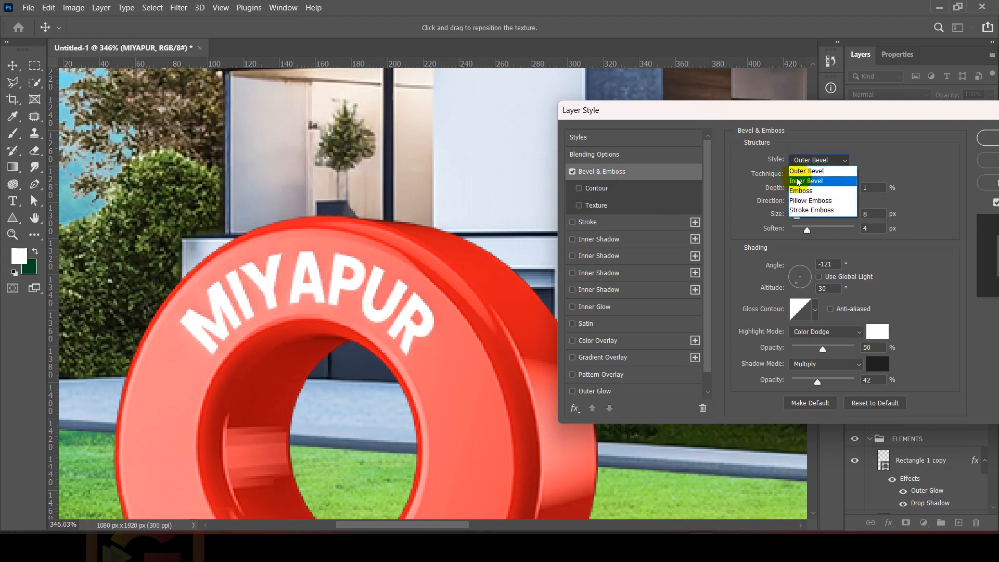
pyautogui.click(798, 173)
# Step: Apply the Emboss style to the MIYAPUR text with depth 53%, size 5 px and soften 3 px
pyautogui.click(802, 163)
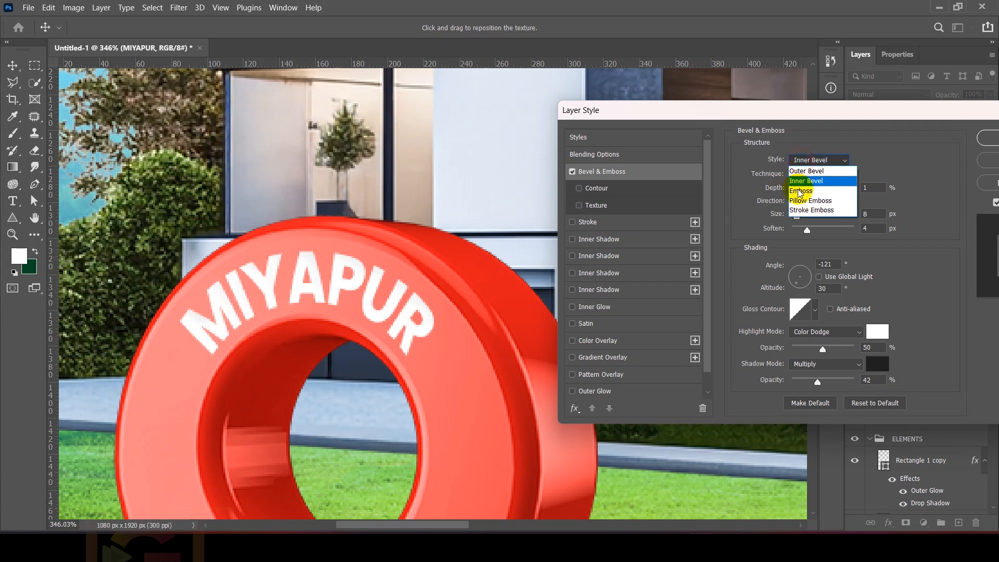
pyautogui.click(804, 196)
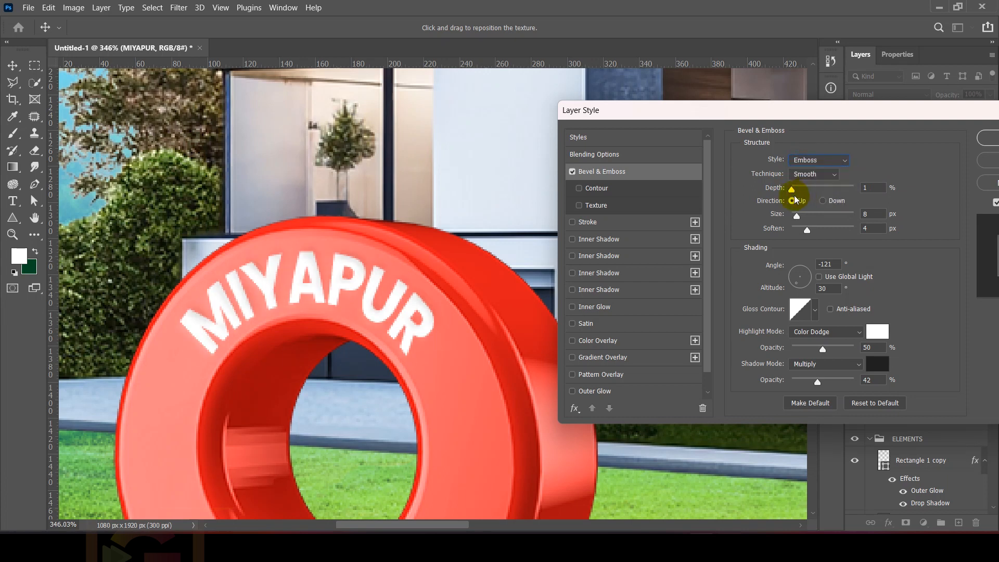
pyautogui.moveTo(792, 189)
pyautogui.mouseDown()
pyautogui.moveTo(819, 190)
pyautogui.moveTo(796, 189)
pyautogui.mouseUp()
pyautogui.moveTo(807, 232)
pyautogui.mouseDown()
pyautogui.moveTo(791, 232)
pyautogui.moveTo(803, 230)
pyautogui.mouseUp()
pyautogui.moveTo(797, 217); pyautogui.dragTo(796, 195)
pyautogui.moveTo(822, 109); pyautogui.dragTo(700, 110)
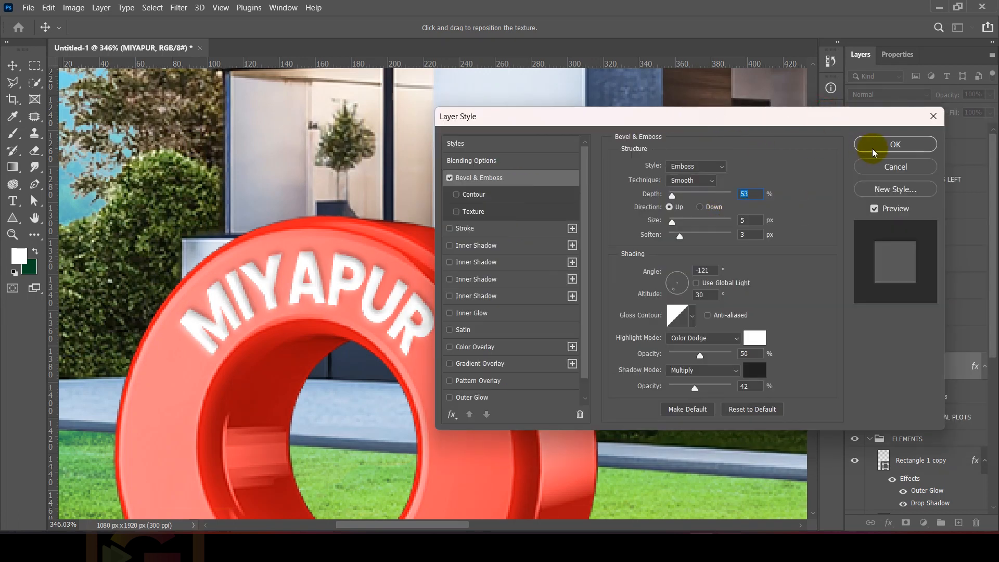
pyautogui.click(874, 143)
# Step: Nudge the embossed MIYAPUR text slightly up and left along the front of the pin's ring
pyautogui.scroll(-5, 385, 288)
pyautogui.click(172, 307)
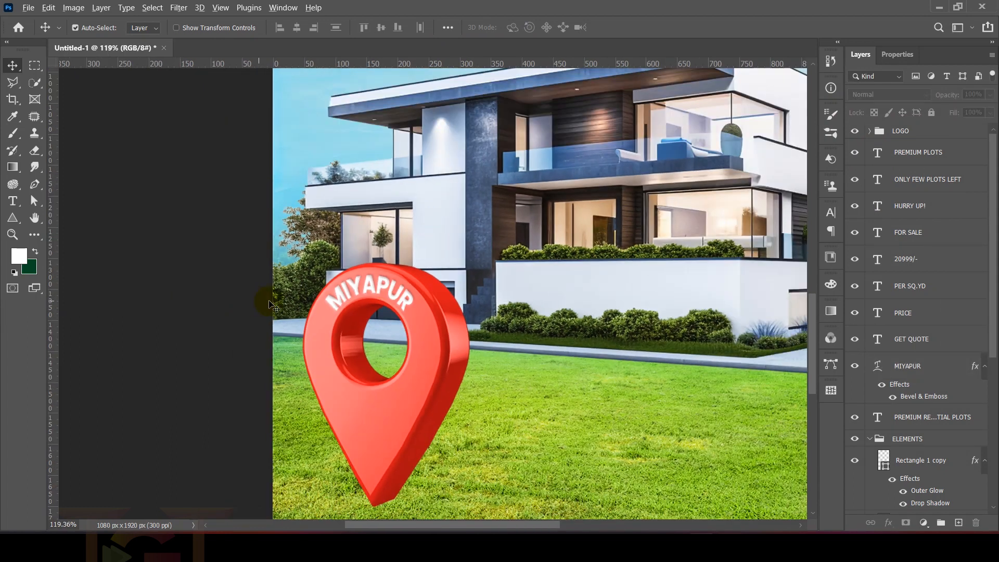
pyautogui.scroll(10, 385, 289)
pyautogui.scroll(-3, 582, 355)
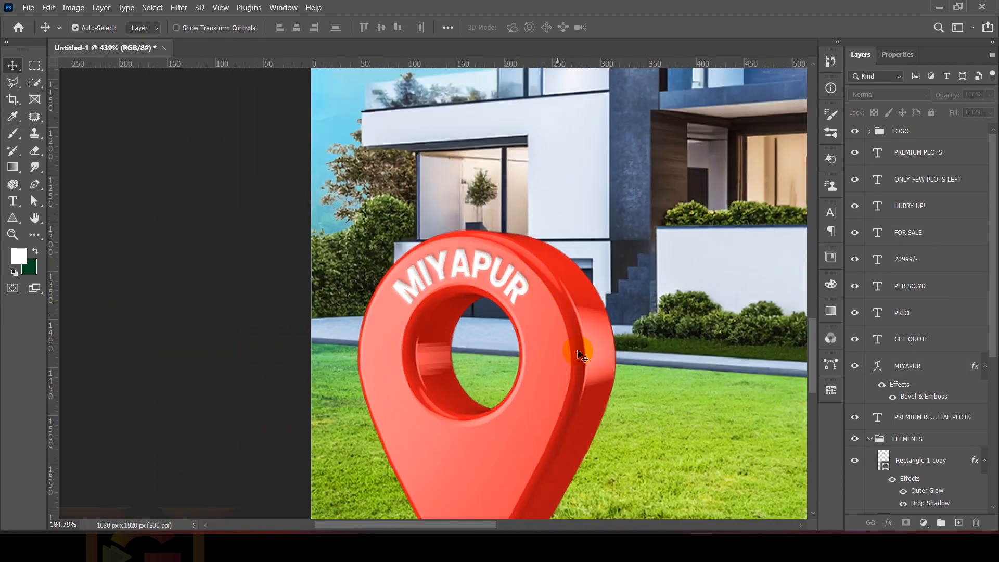
pyautogui.scroll(-3, 498, 405)
pyautogui.click(515, 389)
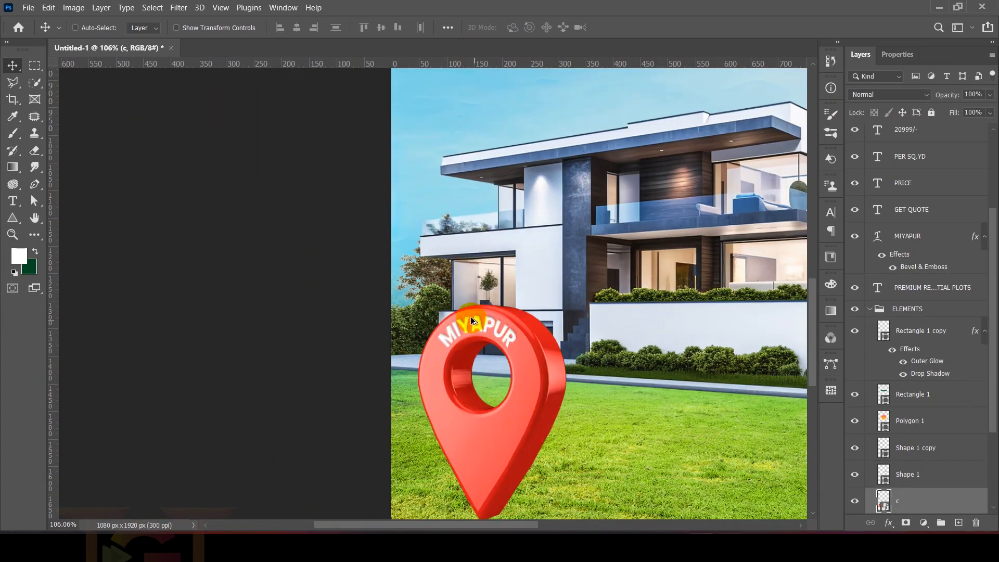
pyautogui.scroll(3, 471, 317)
pyautogui.scroll(3, 478, 328)
pyautogui.moveTo(482, 316)
pyautogui.mouseDown()
pyautogui.moveTo(509, 305)
pyautogui.moveTo(479, 314)
pyautogui.mouseUp()
pyautogui.scroll(-1, 480, 313)
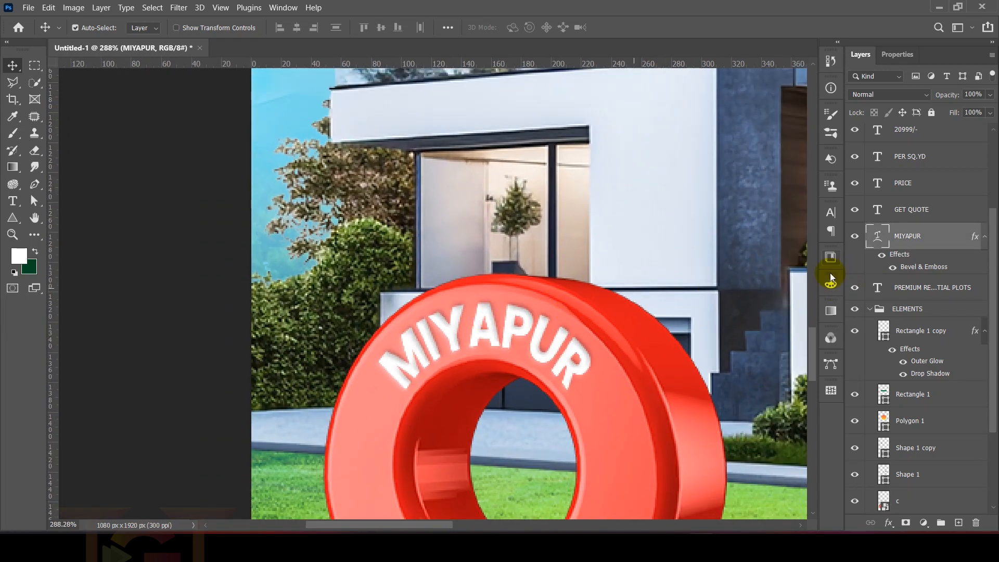
# Step: Compare the MIYAPUR text with and without its layer effects, leaving them switched on
pyautogui.click(879, 259)
pyautogui.click(880, 258)
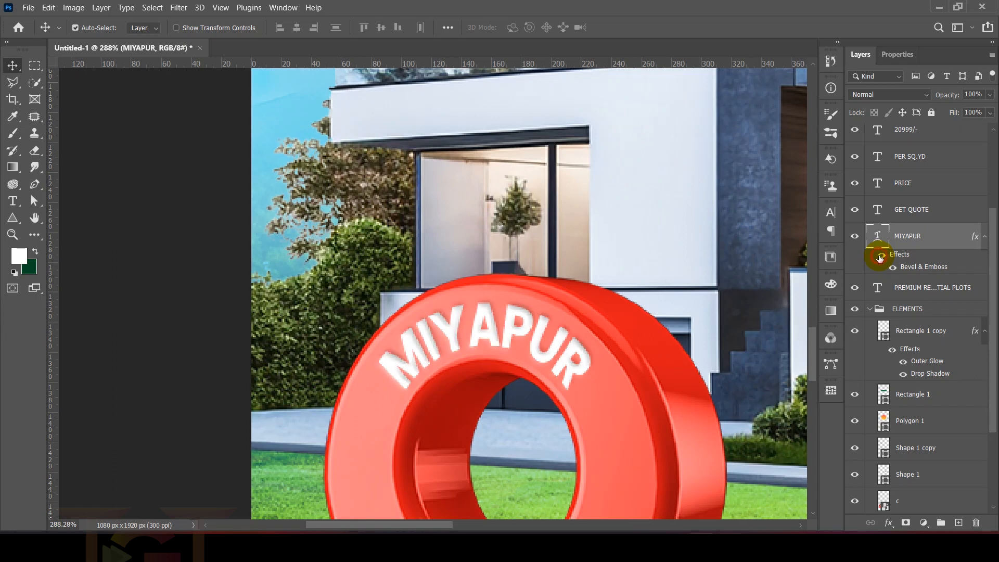
pyautogui.scroll(-3, 359, 354)
pyautogui.scroll(-4, 326, 346)
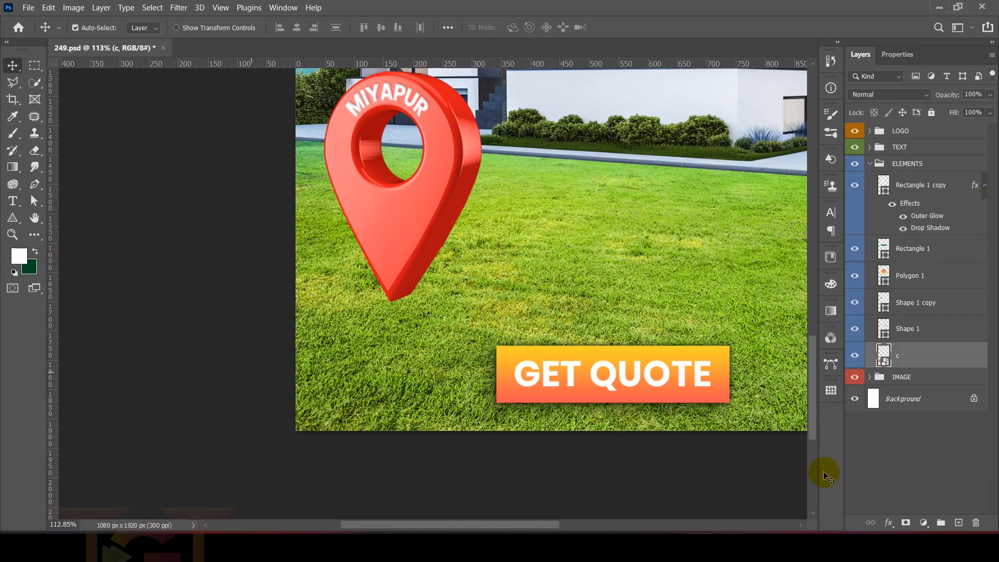
# Step: Add a new layer above the pin and prepare a flattened 578 px Soft Round brush with black and white colours
pyautogui.click(959, 523)
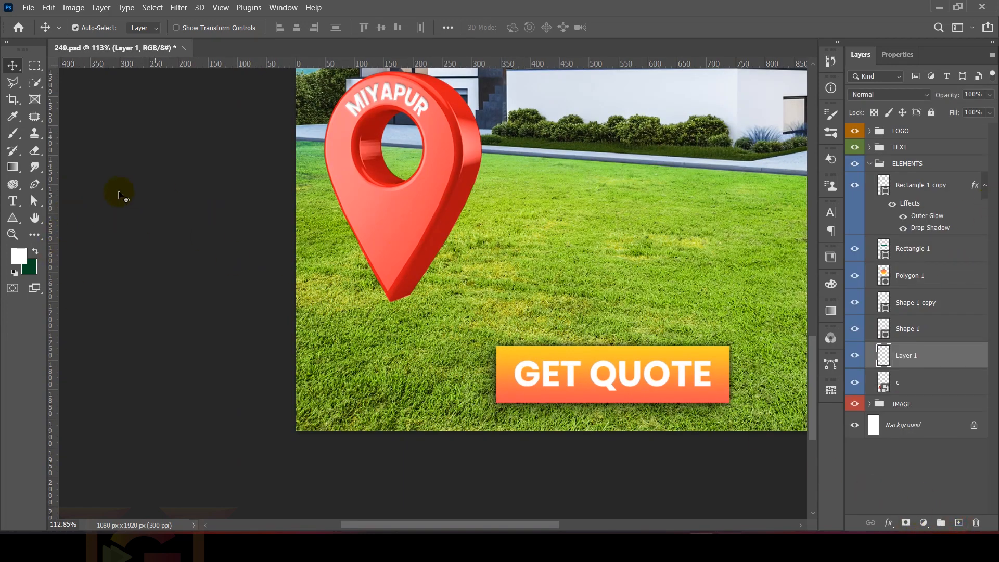
pyautogui.click(17, 225)
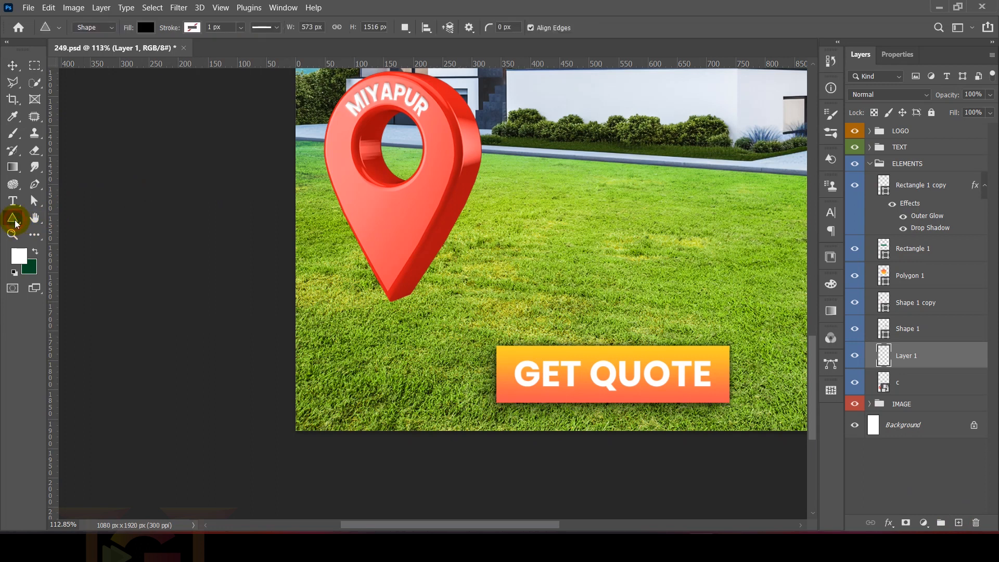
pyautogui.click(13, 133)
pyautogui.click(47, 28)
pyautogui.click(81, 28)
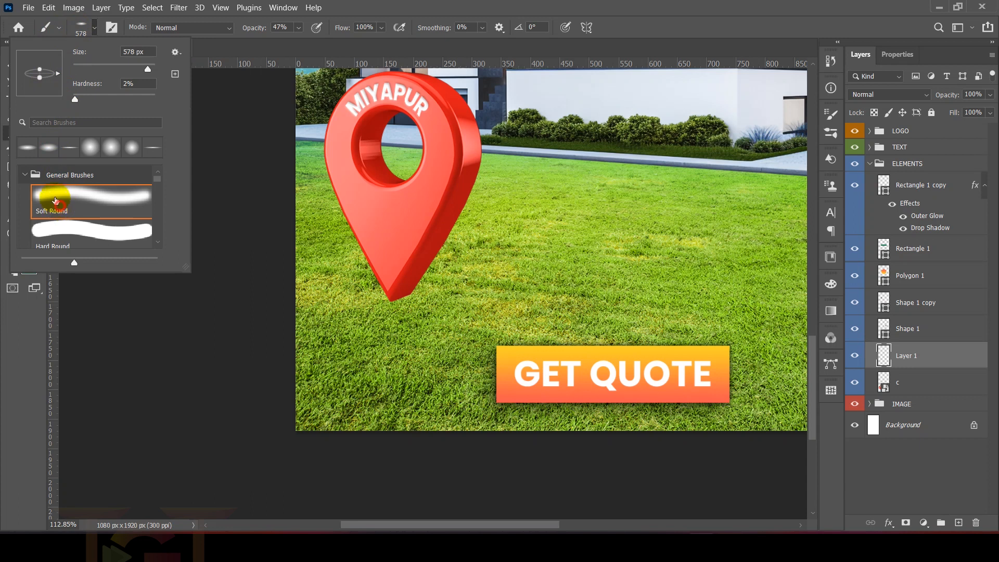
pyautogui.moveTo(40, 79); pyautogui.dragTo(40, 118)
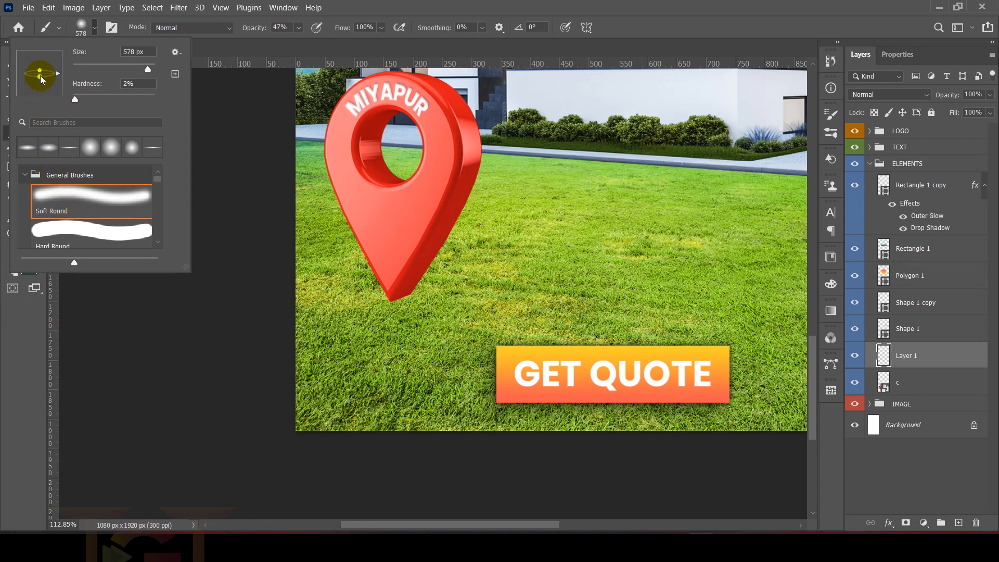
pyautogui.click(196, 95)
pyautogui.click(14, 272)
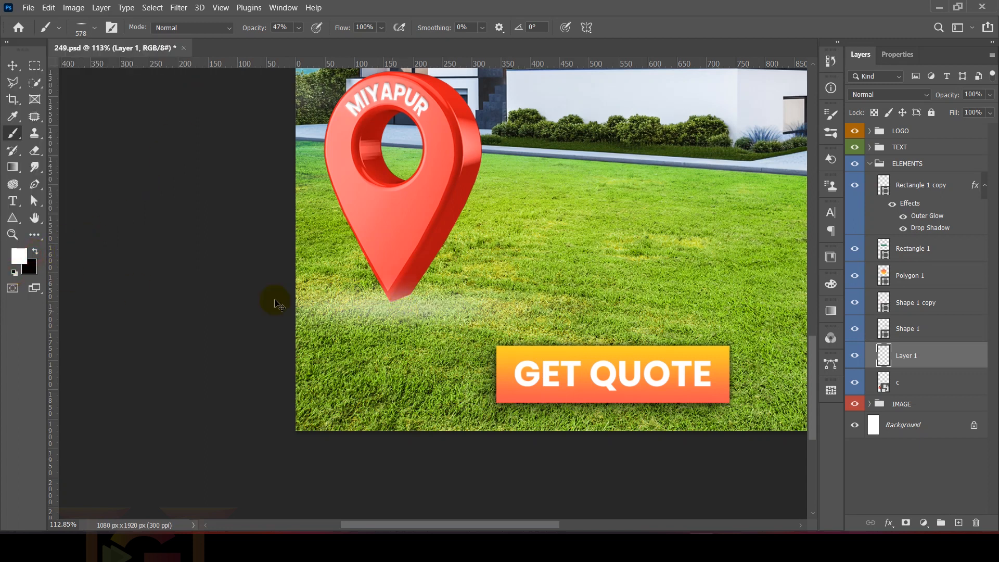
# Step: Undo the white brush stroke and try a soft black shadow on the grass under the pin's tip
pyautogui.hotkey('ctrl', 'z')
pyautogui.moveTo(371, 316)
pyautogui.mouseDown()
pyautogui.moveTo(399, 314)
pyautogui.moveTo(387, 300)
pyautogui.moveTo(263, 326)
pyautogui.mouseUp()
pyautogui.scroll(4, 399, 301)
pyautogui.scroll(3, 399, 300)
pyautogui.scroll(-2, 404, 297)
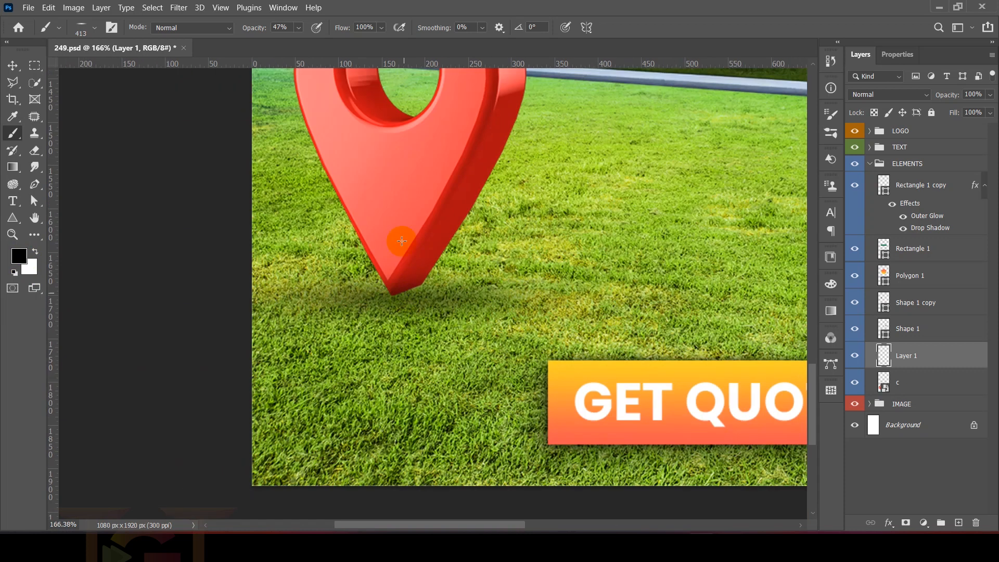
pyautogui.scroll(2, 421, 299)
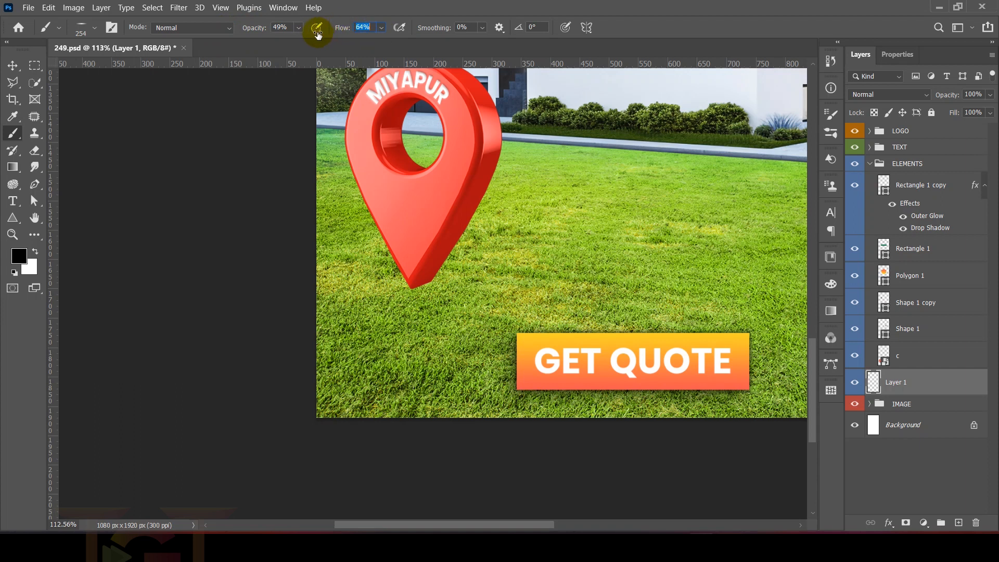
# Step: Paint a wide, soft black shadow behind the pin's tip on Layer 1 at 49% opacity and 64% flow
pyautogui.moveTo(426, 283); pyautogui.dragTo(524, 285)
pyautogui.click(420, 288)
pyautogui.click(420, 287)
pyautogui.click(420, 288)
pyautogui.click(420, 288)
pyautogui.moveTo(426, 291); pyautogui.dragTo(434, 289)
pyautogui.scroll(-6, 432, 285)
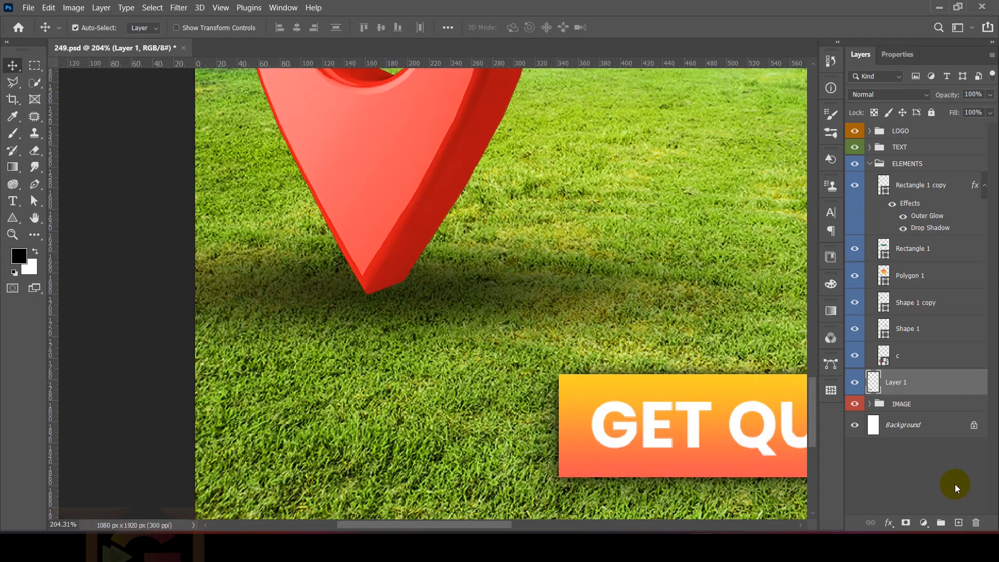
# Step: Outline the pin's bottom edge with the Pen tool on a new layer and convert the path into a black shape
pyautogui.click(959, 523)
pyautogui.scroll(3, 431, 287)
pyautogui.scroll(2, 259, 270)
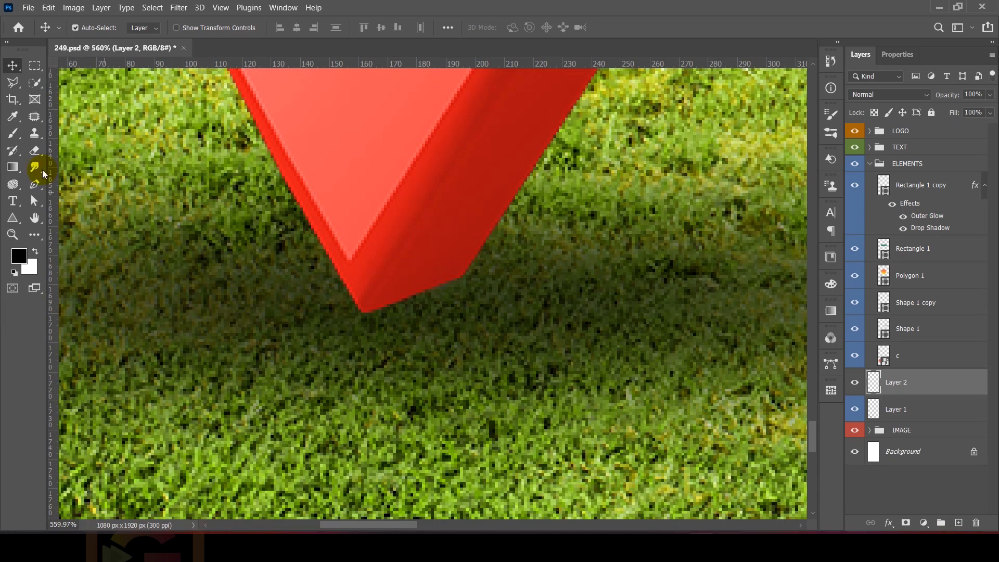
pyautogui.click(35, 185)
pyautogui.scroll(2, 318, 310)
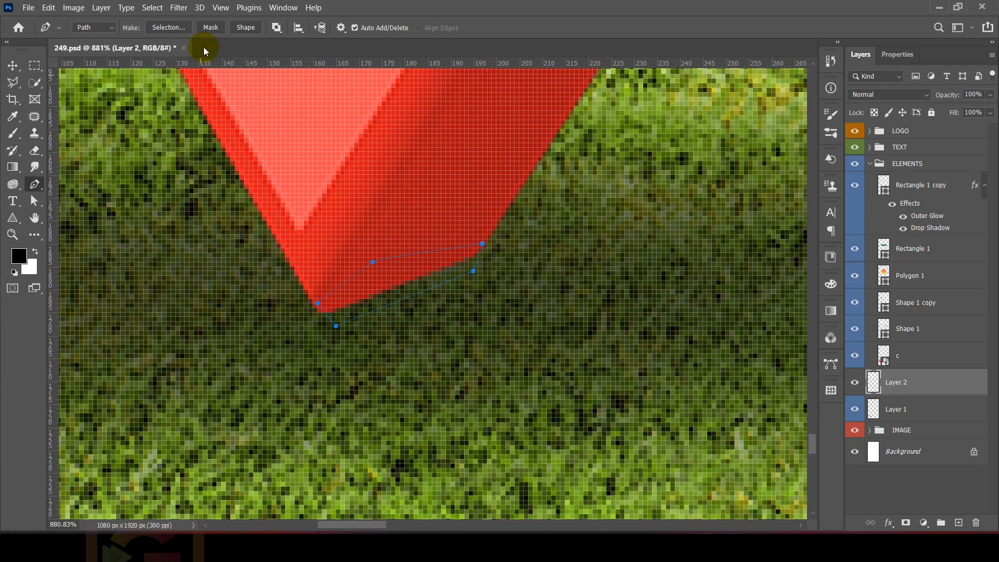
pyautogui.click(245, 27)
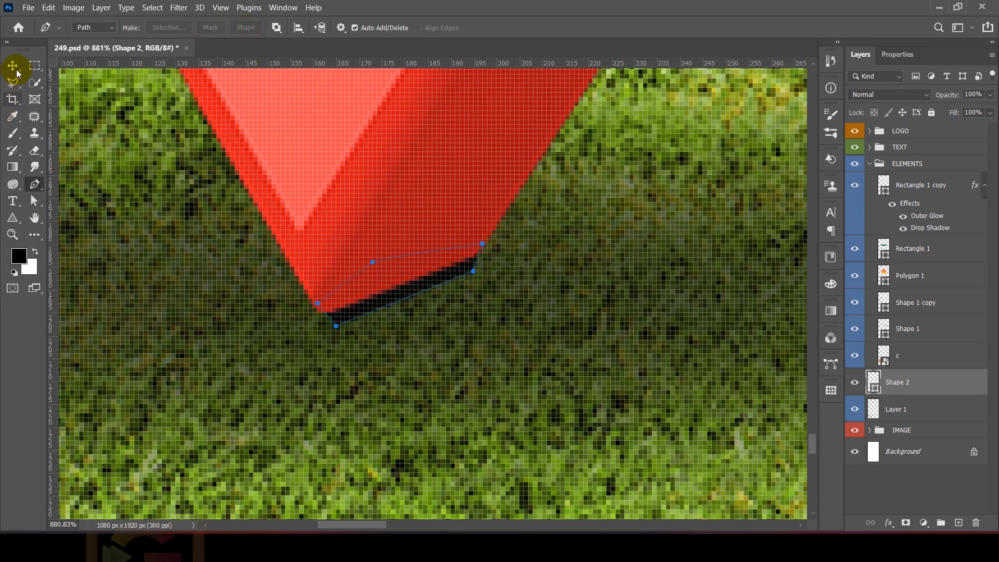
pyautogui.click(16, 68)
# Step: Convert the black contact-shadow shape to a smart object and apply a Gaussian Blur with a 3.2 px radius
pyautogui.scroll(-2, 322, 293)
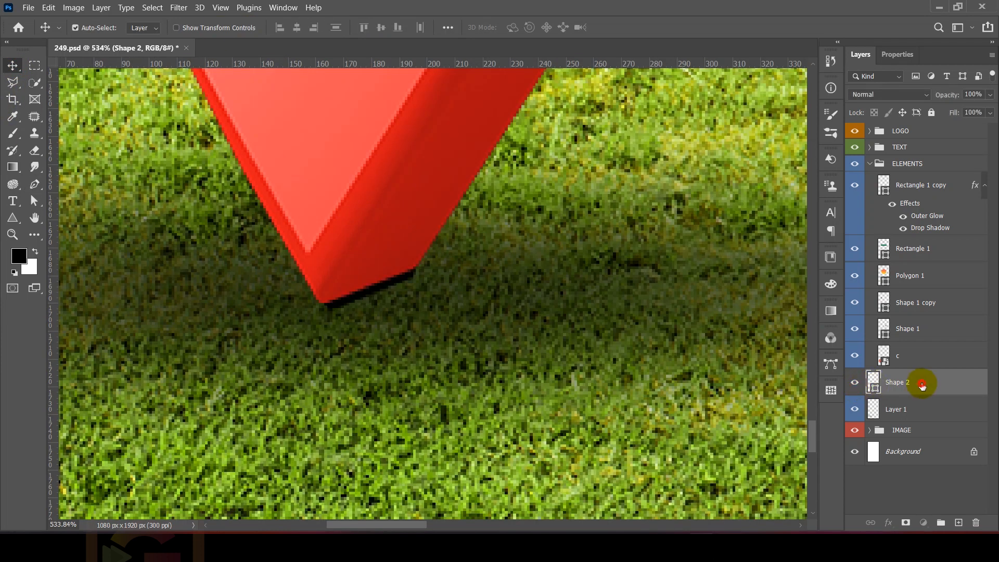
pyautogui.click(900, 500)
pyautogui.click(921, 389)
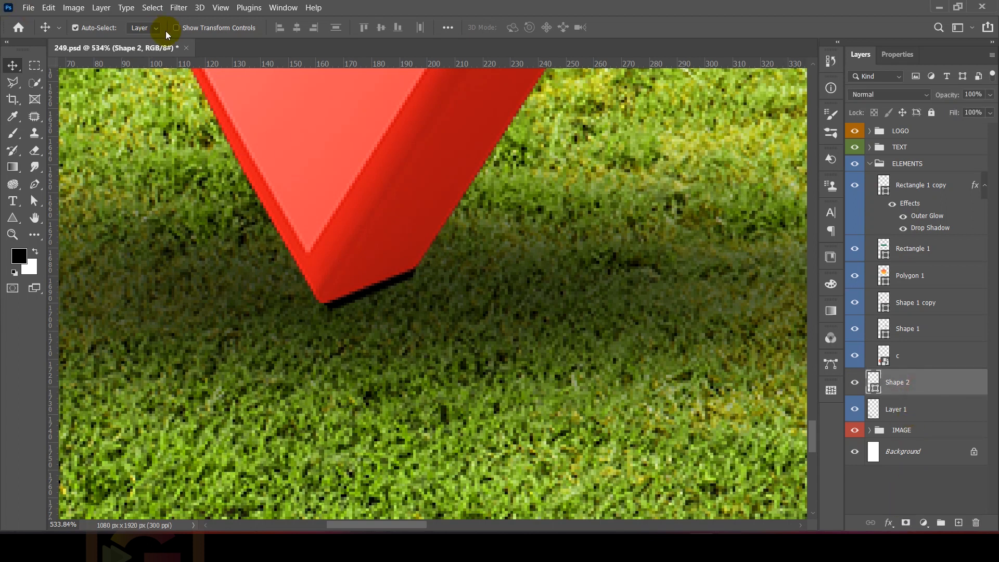
pyautogui.click(179, 9)
pyautogui.click(190, 166)
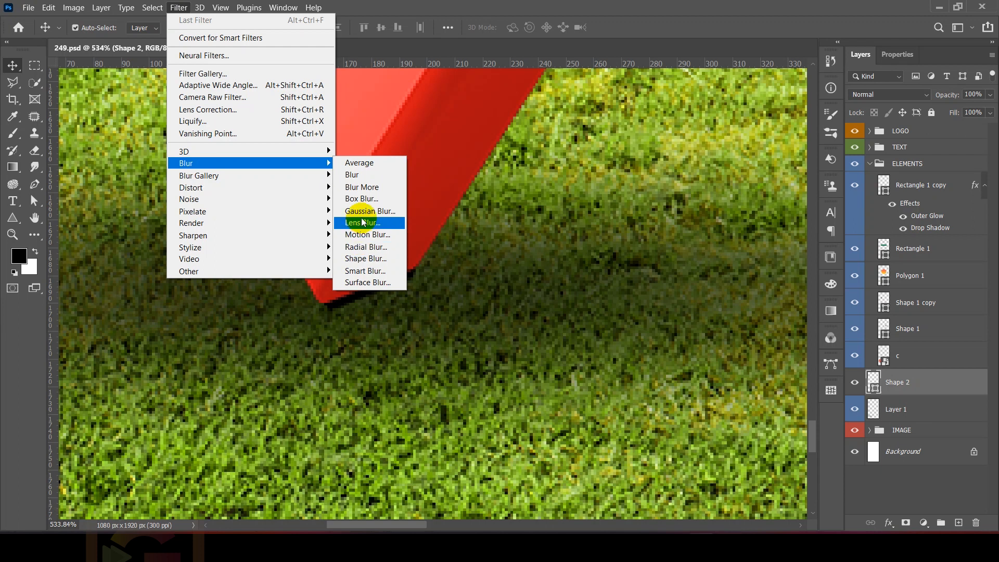
pyautogui.click(383, 212)
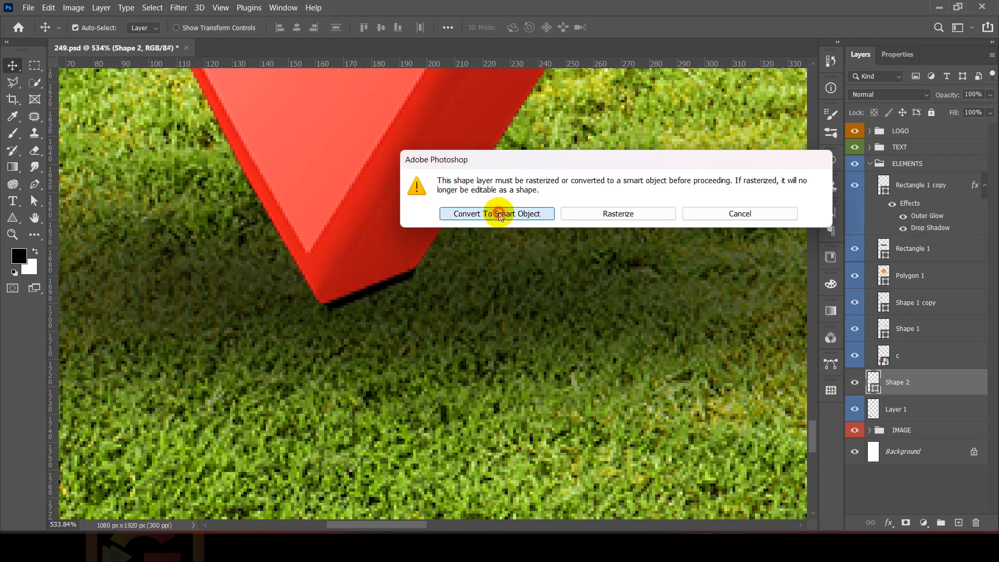
pyautogui.click(499, 215)
pyautogui.click(732, 291)
pyautogui.moveTo(732, 292); pyautogui.dragTo(748, 293)
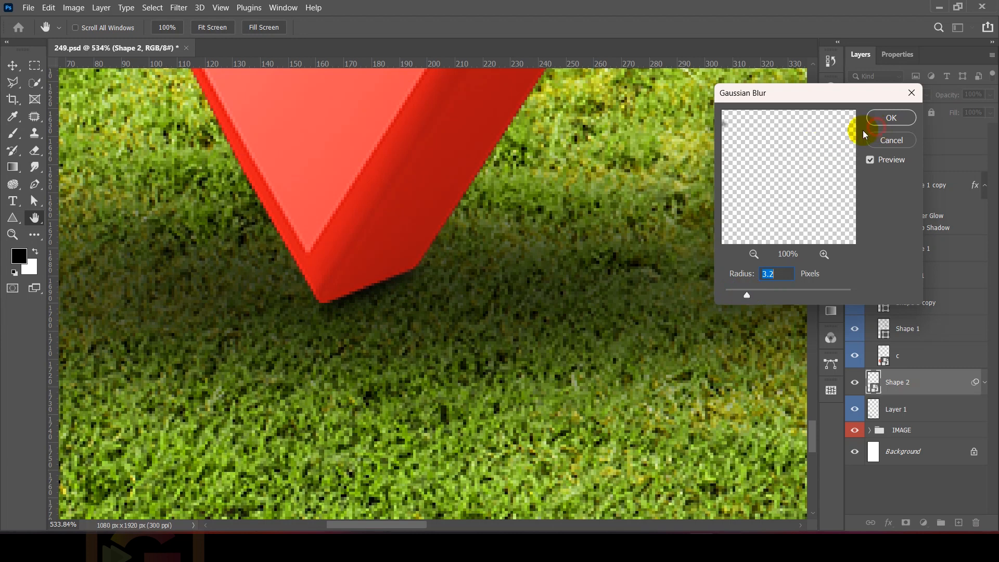
pyautogui.click(888, 118)
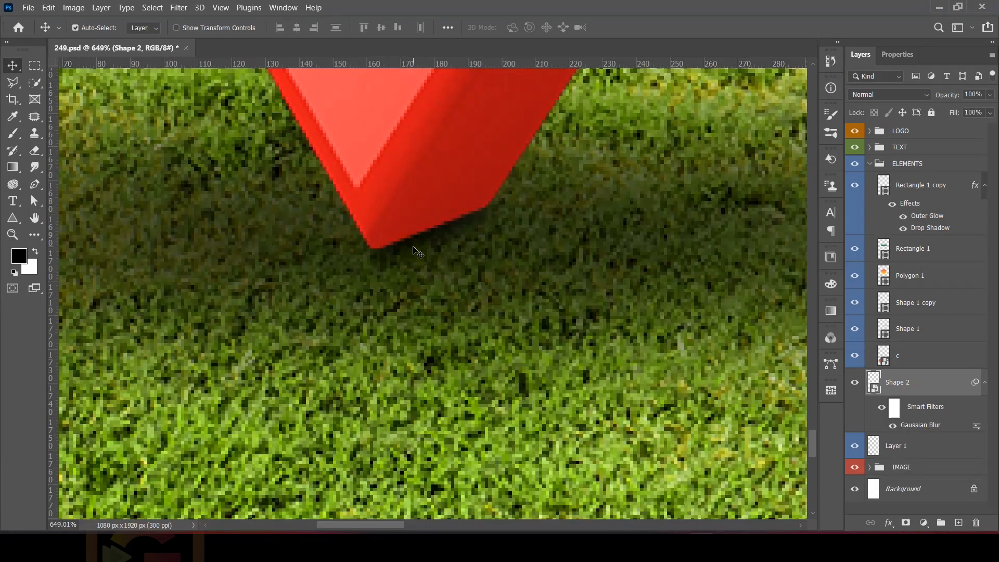
# Step: Transform the blurred contact shadow so that it fits closely along the pin's bottom edge
pyautogui.hotkey('ctrl', 't')
pyautogui.scroll(2, 393, 259)
pyautogui.moveTo(367, 257); pyautogui.dragTo(362, 247)
pyautogui.moveTo(533, 248); pyautogui.dragTo(555, 265)
pyautogui.moveTo(534, 162); pyautogui.dragTo(535, 172)
pyautogui.press('Return')
pyautogui.scroll(-10, 359, 172)
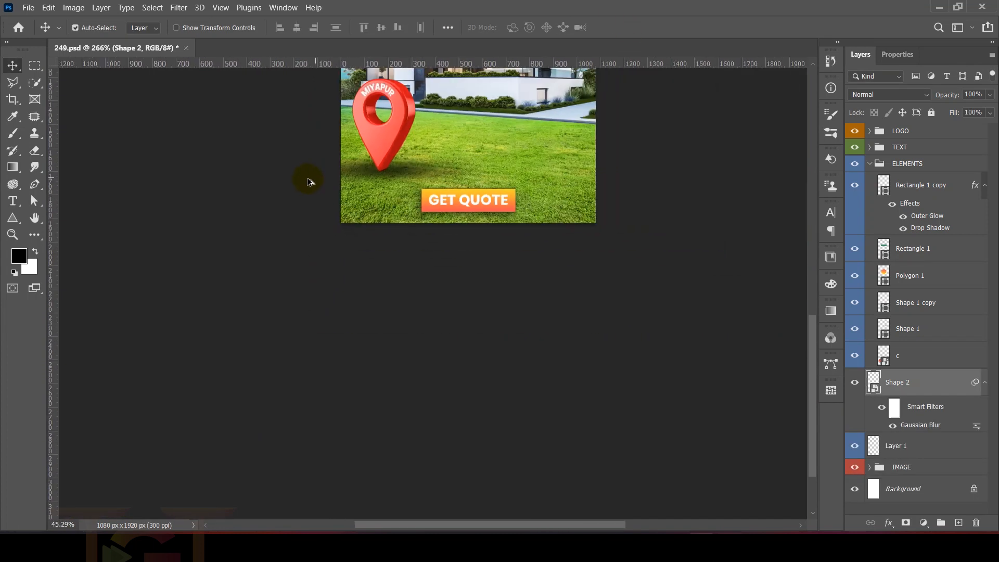
pyautogui.scroll(-4, 307, 181)
pyautogui.scroll(5, 271, 260)
pyautogui.scroll(-3, 246, 340)
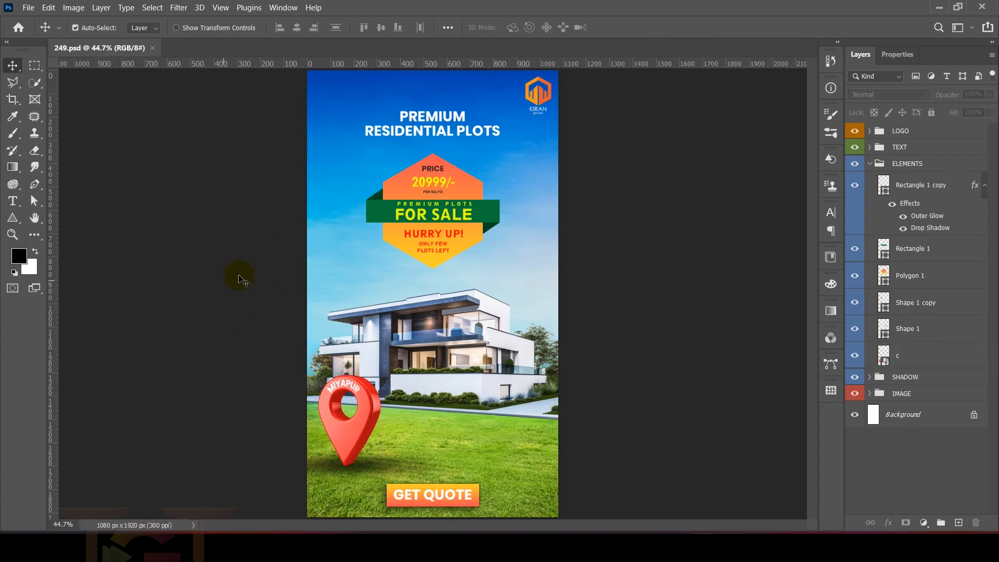
# Step: Save the finished poster through Save As
pyautogui.click(29, 8)
pyautogui.click(47, 158)
pyautogui.doubleClick(443, 134)
pyautogui.click(494, 279)
pyautogui.click(476, 138)
# Step: Set up the poster's export as a JPG at 100% quality and 1080 x 1920 px
pyautogui.click(29, 8)
pyautogui.click(39, 189)
pyautogui.click(210, 200)
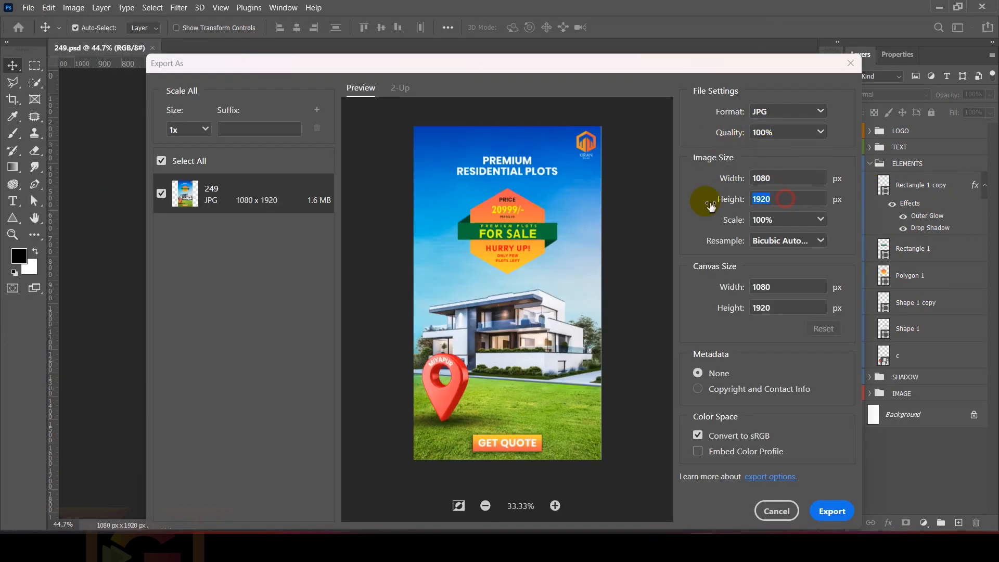